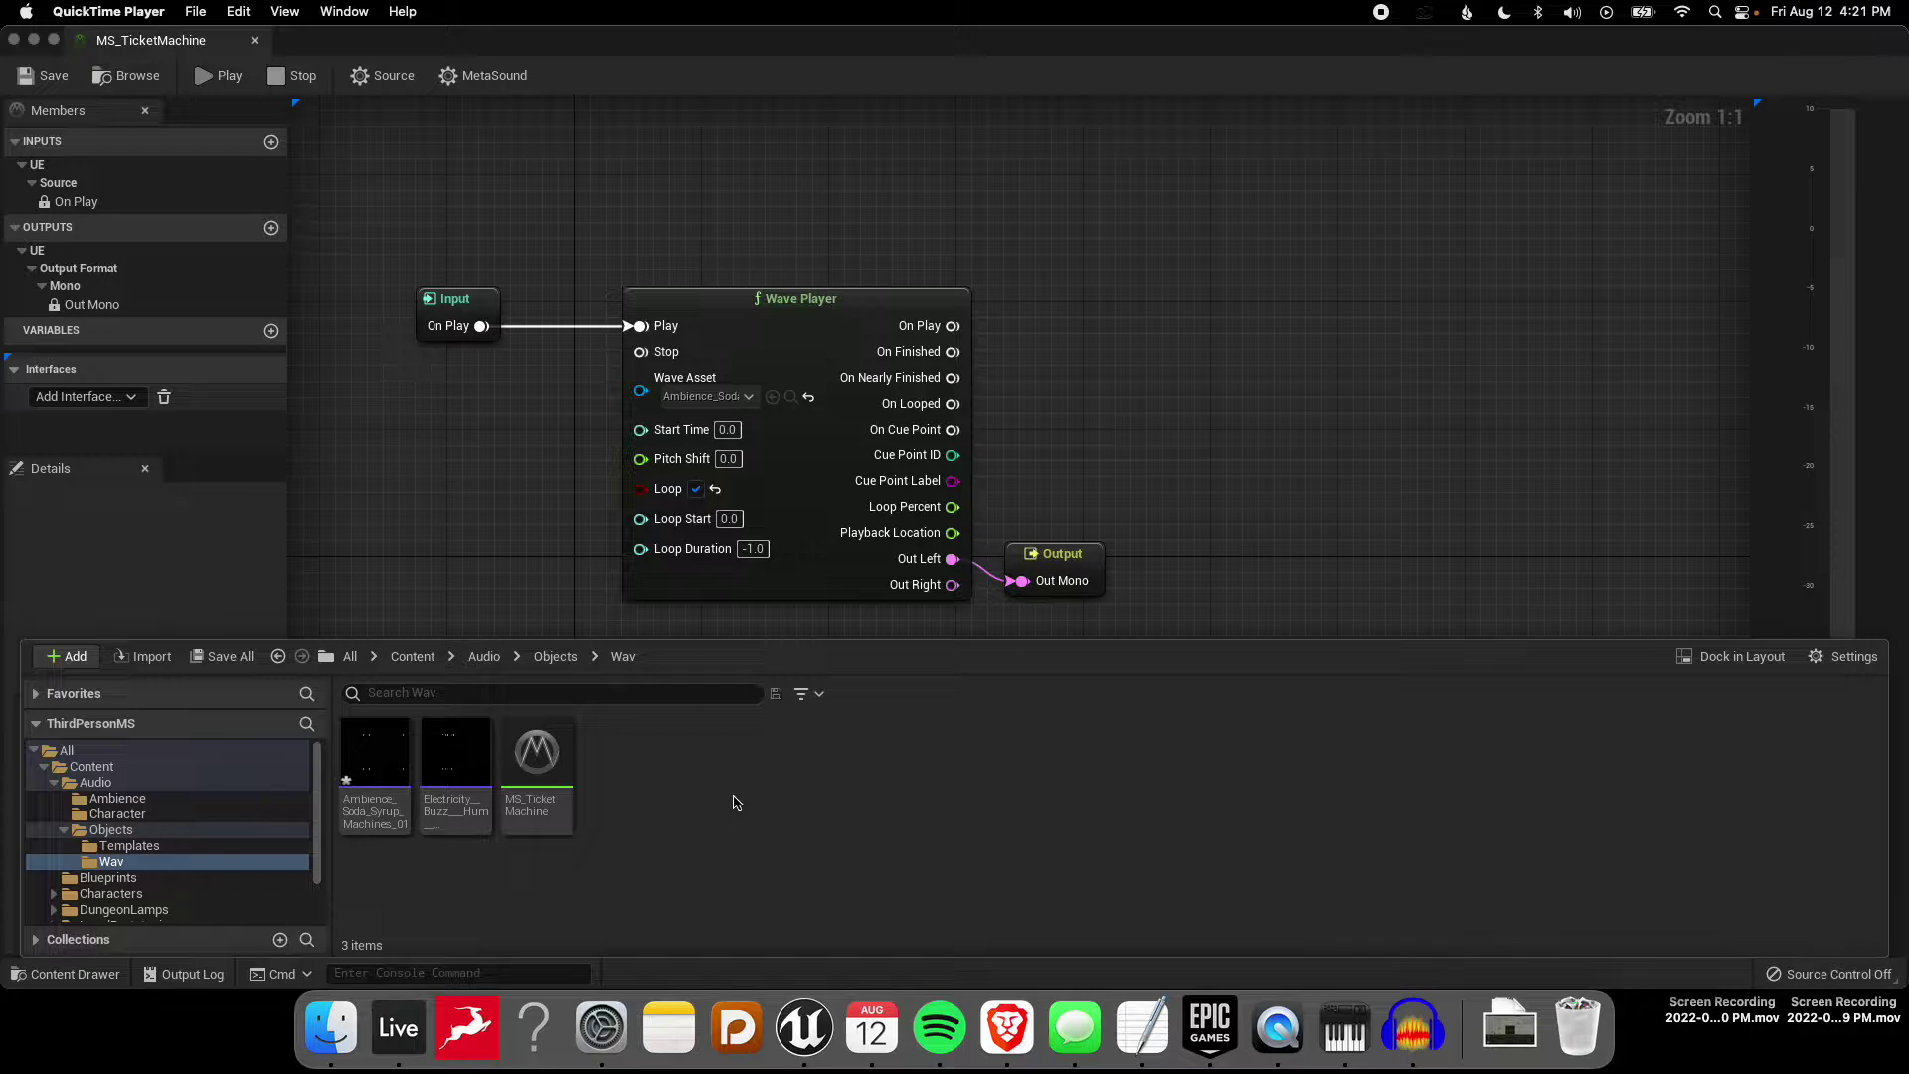
# Step: Close the MetaSound editor and play-test the level near the ticket machine, with the player spawning at the current camera location
pyautogui.click(14, 39)
pyautogui.click(771, 609)
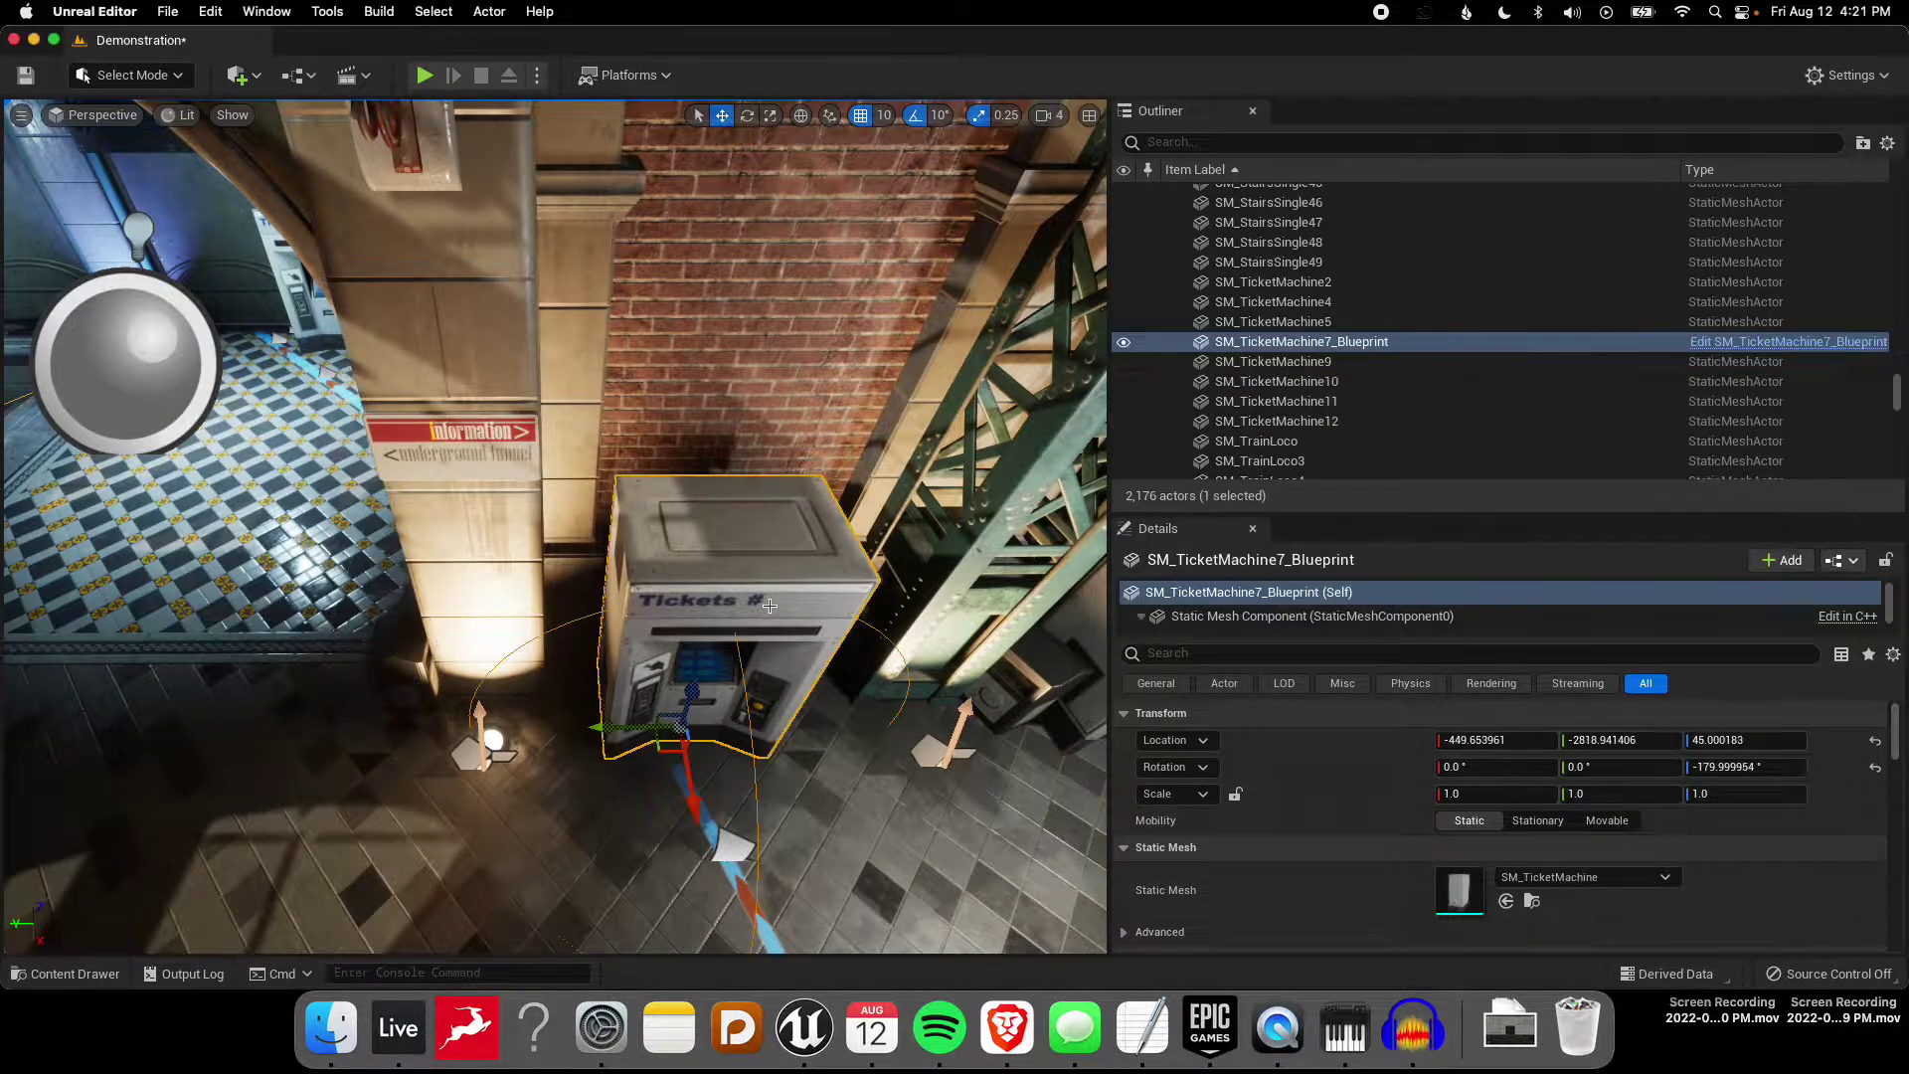
pyautogui.moveTo(771, 609)
pyautogui.mouseDown(button='right')
pyautogui.moveTo(770, 656)
pyautogui.moveTo(774, 527)
pyautogui.moveTo(735, 607)
pyautogui.mouseUp(button='right')
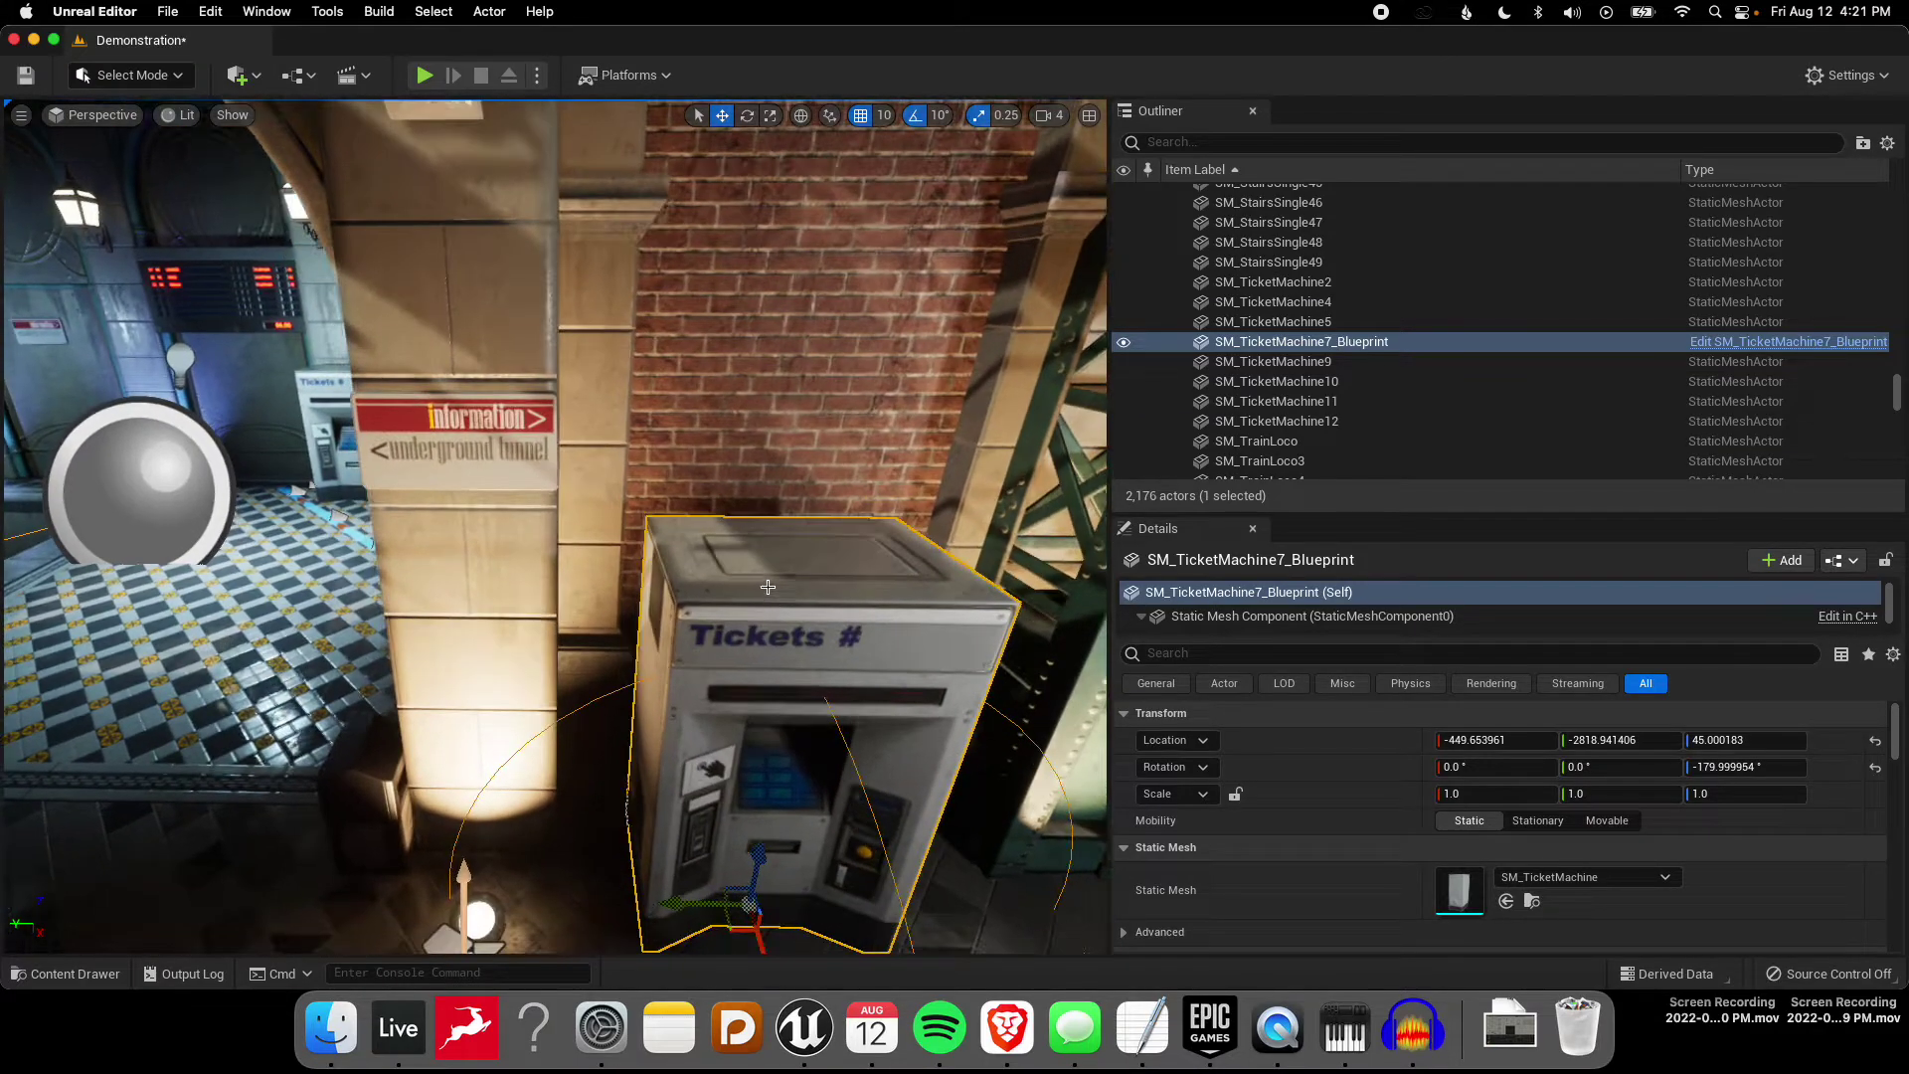
pyautogui.moveTo(735, 574); pyautogui.dragTo(735, 656)
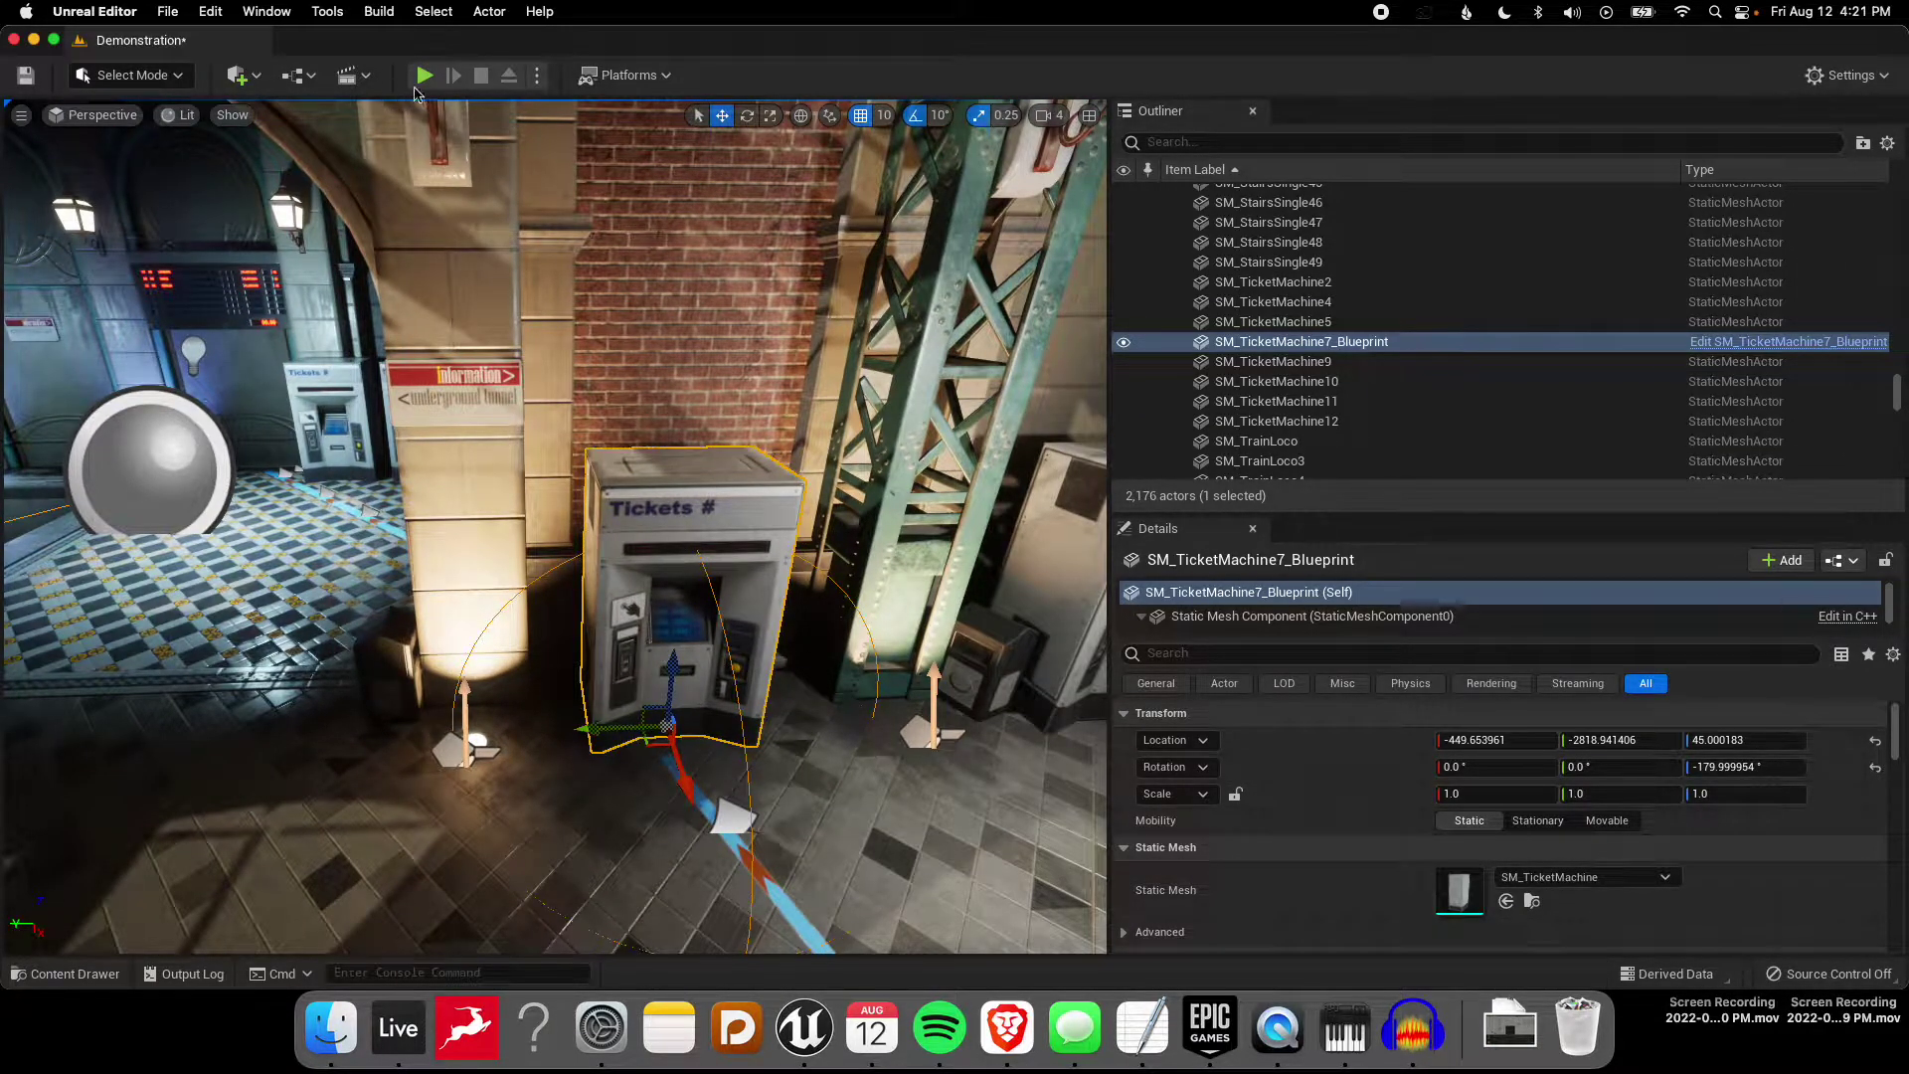
pyautogui.click(536, 74)
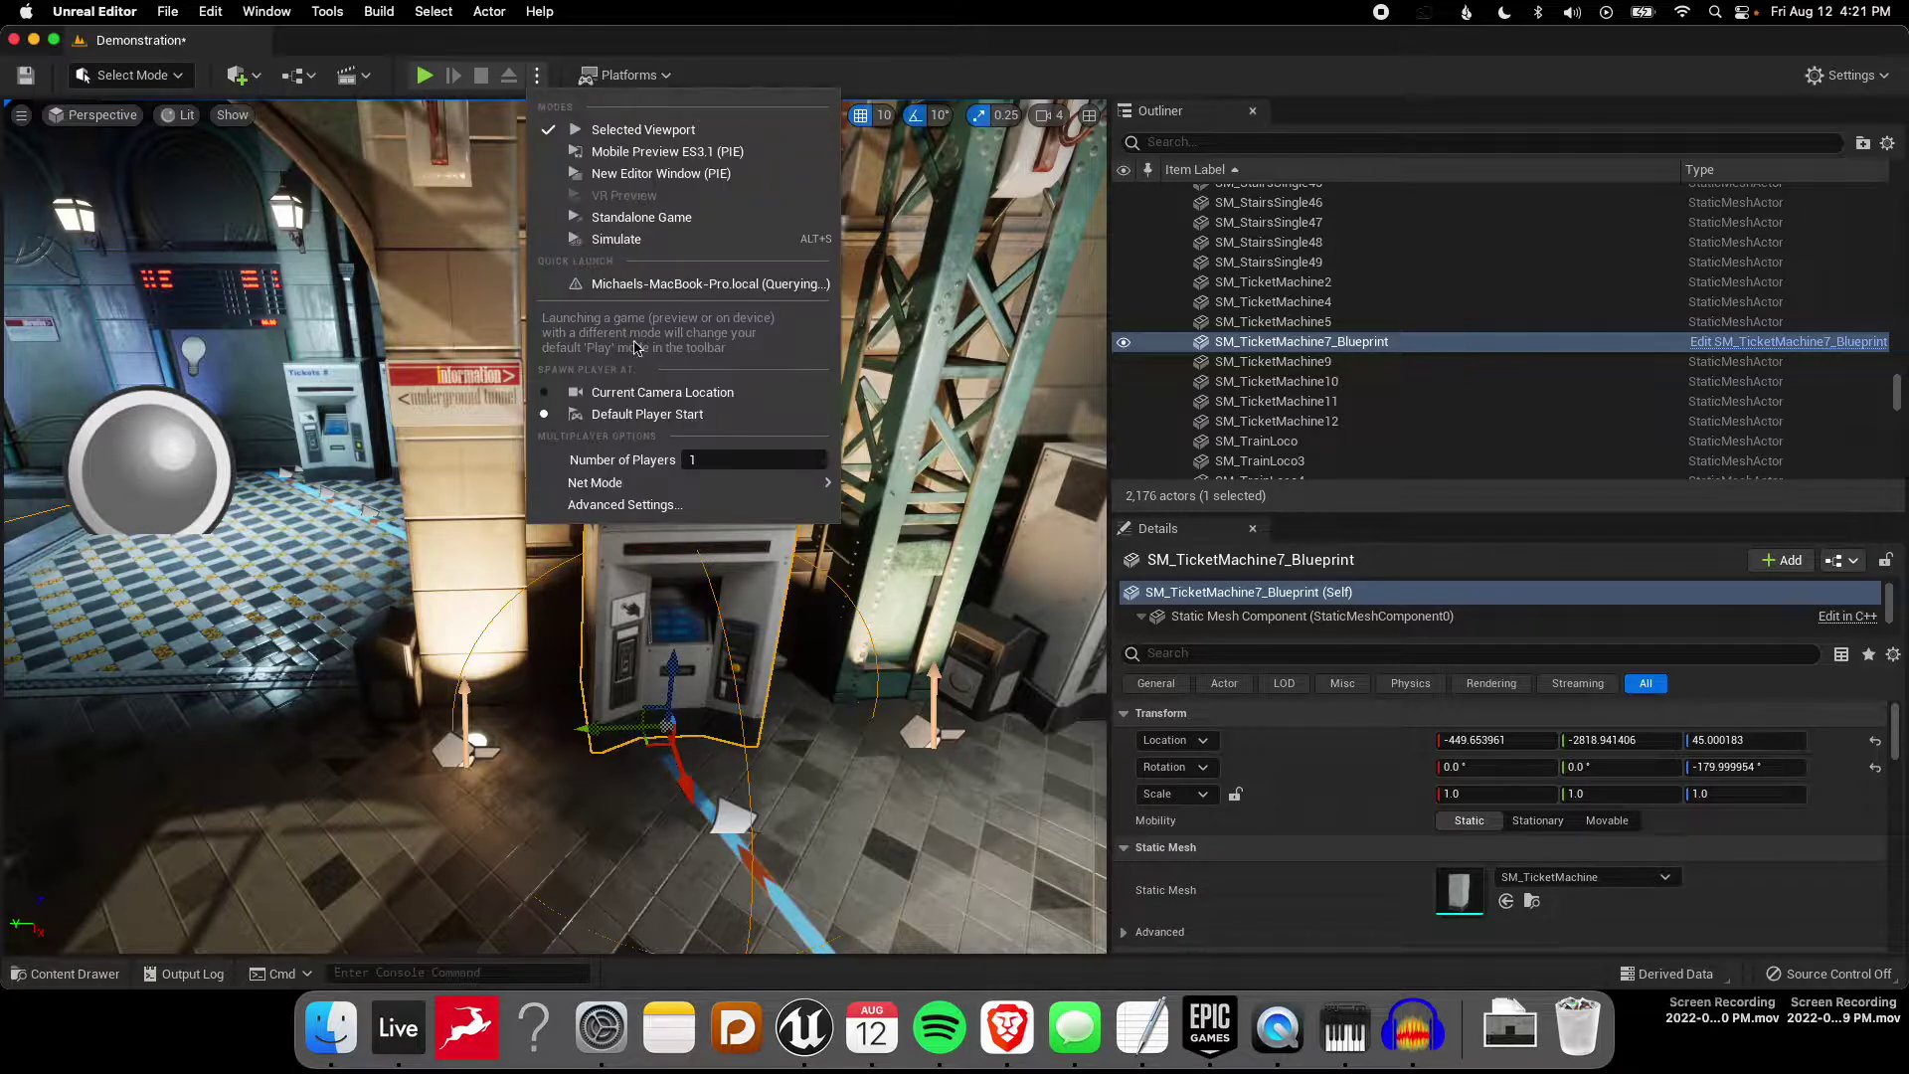
pyautogui.click(637, 390)
pyautogui.click(424, 76)
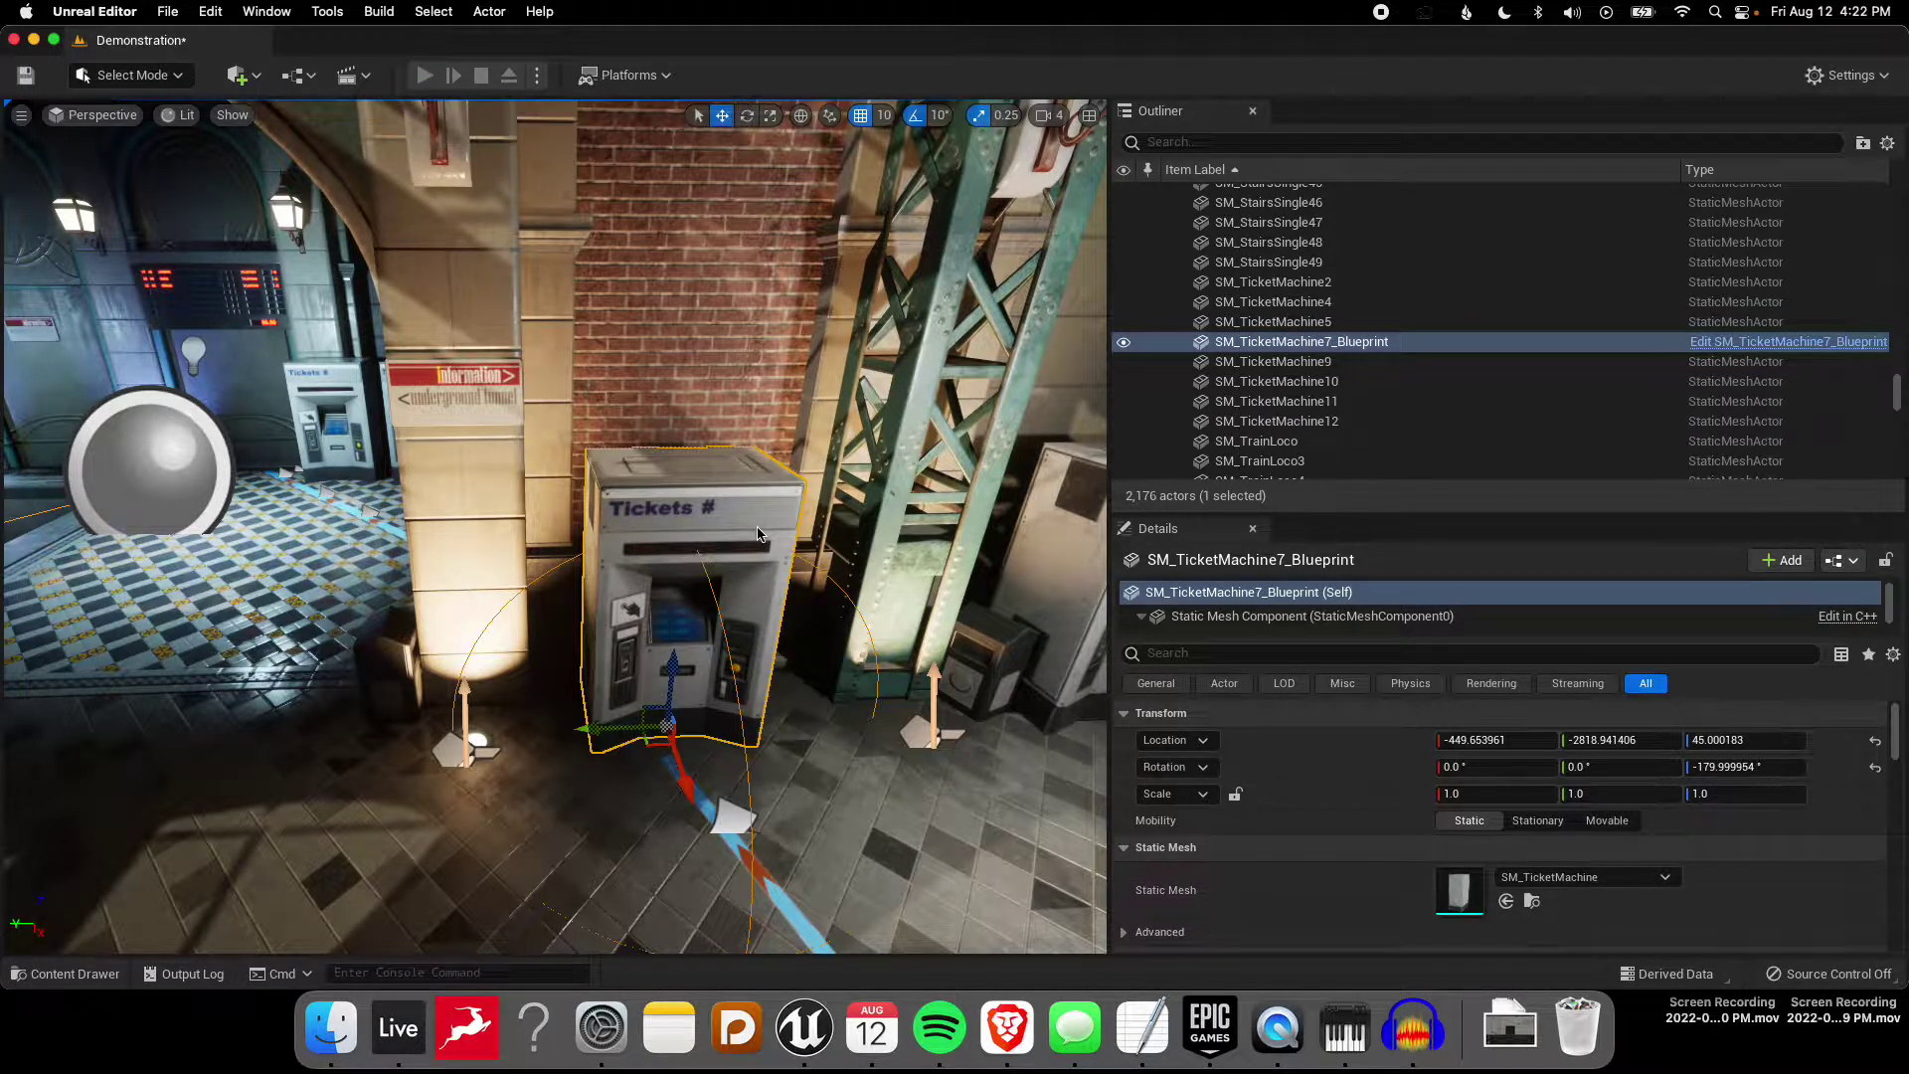
pyautogui.press('w')
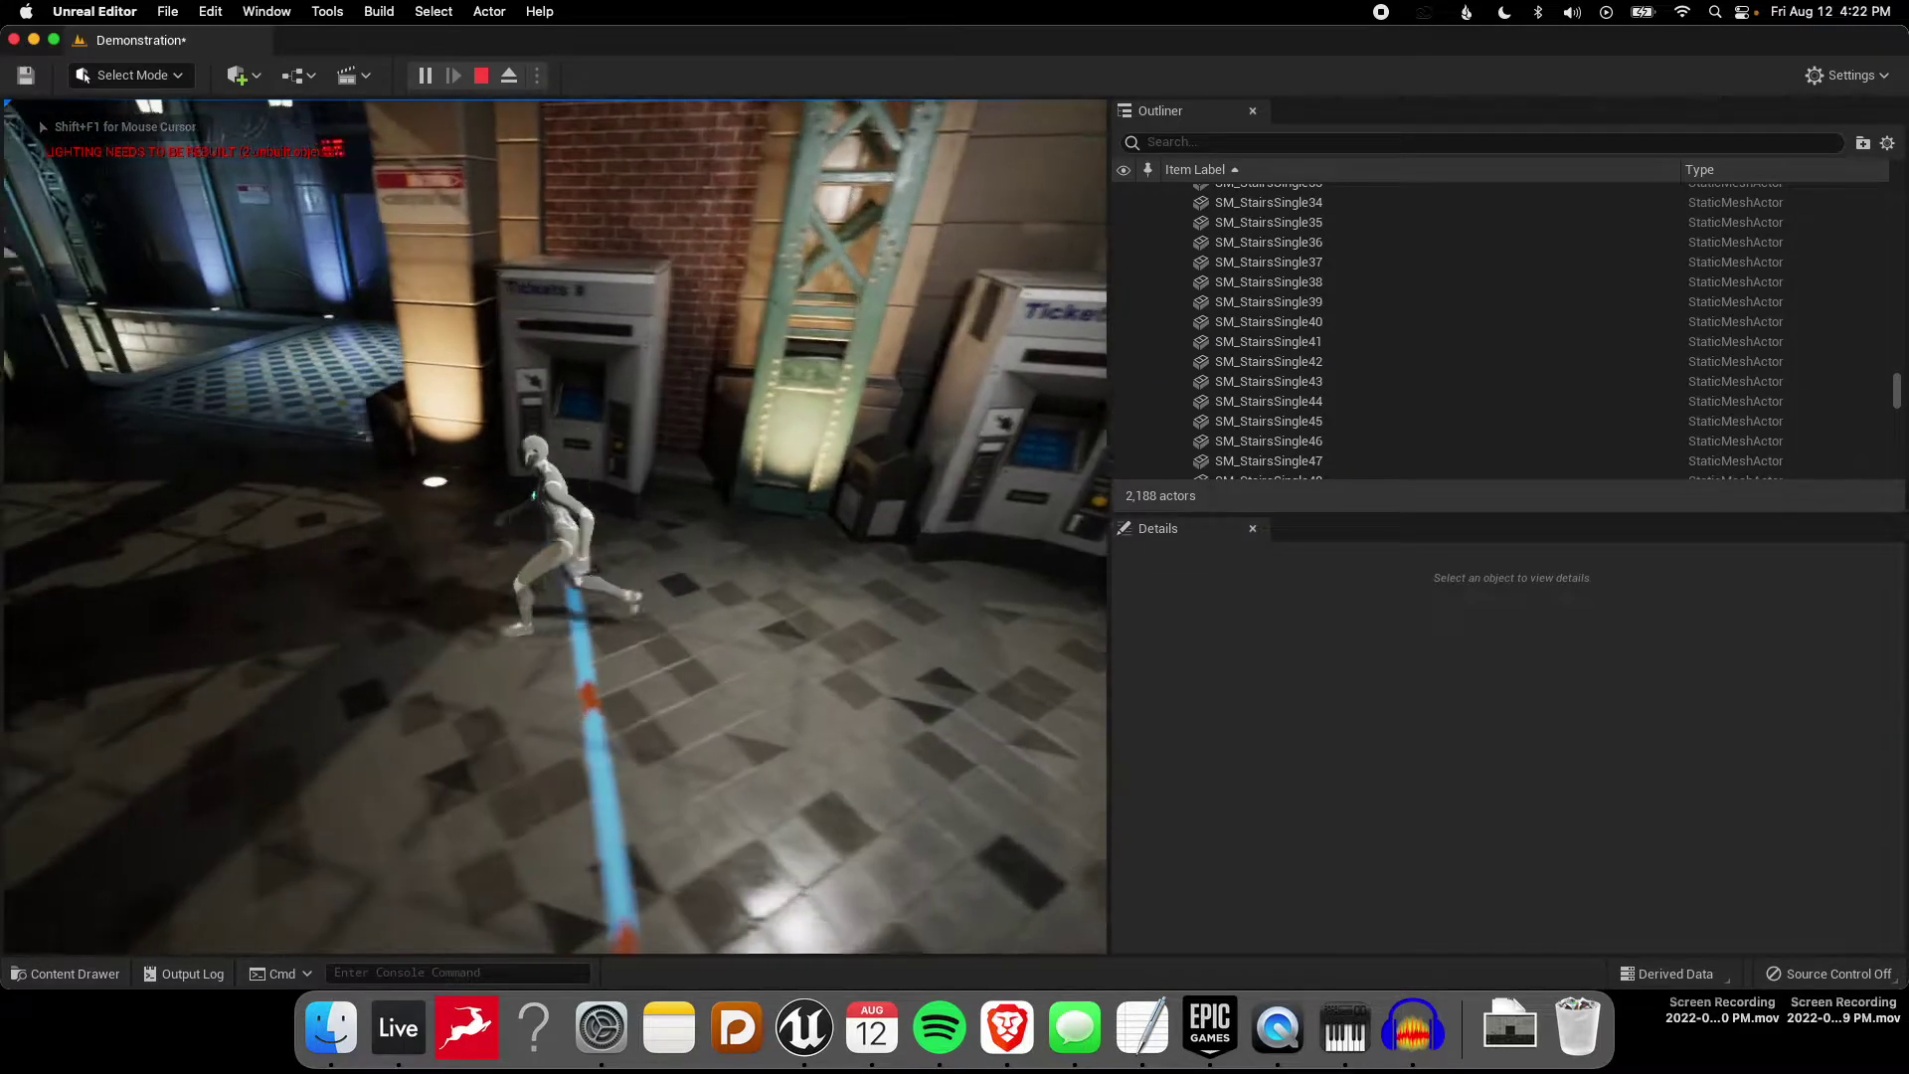
pyautogui.hotkey('shift', 'F1')
pyautogui.press('Escape')
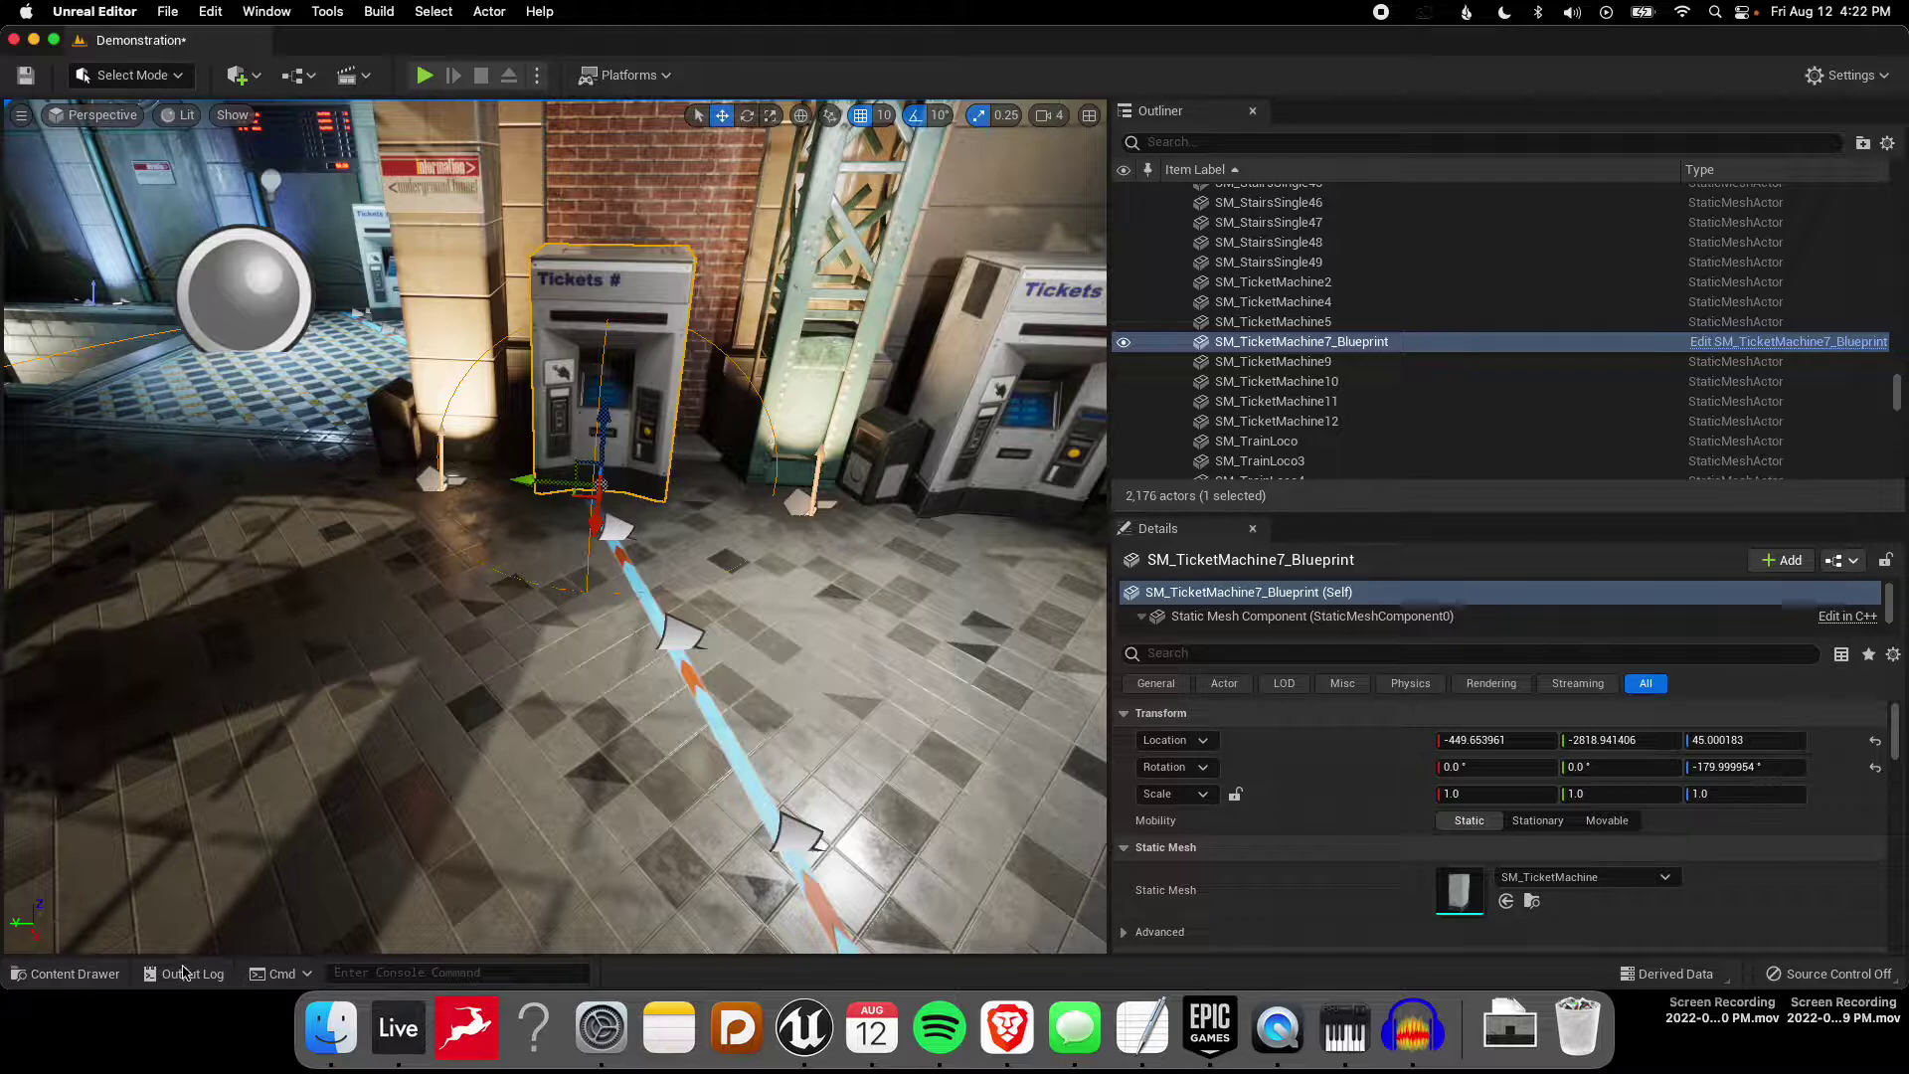
# Step: Open the MS_TicketMachine MetaSound and promote the Wave Player's Wave Asset pin to a graph input, widening the details area to show its default value
pyautogui.click(66, 974)
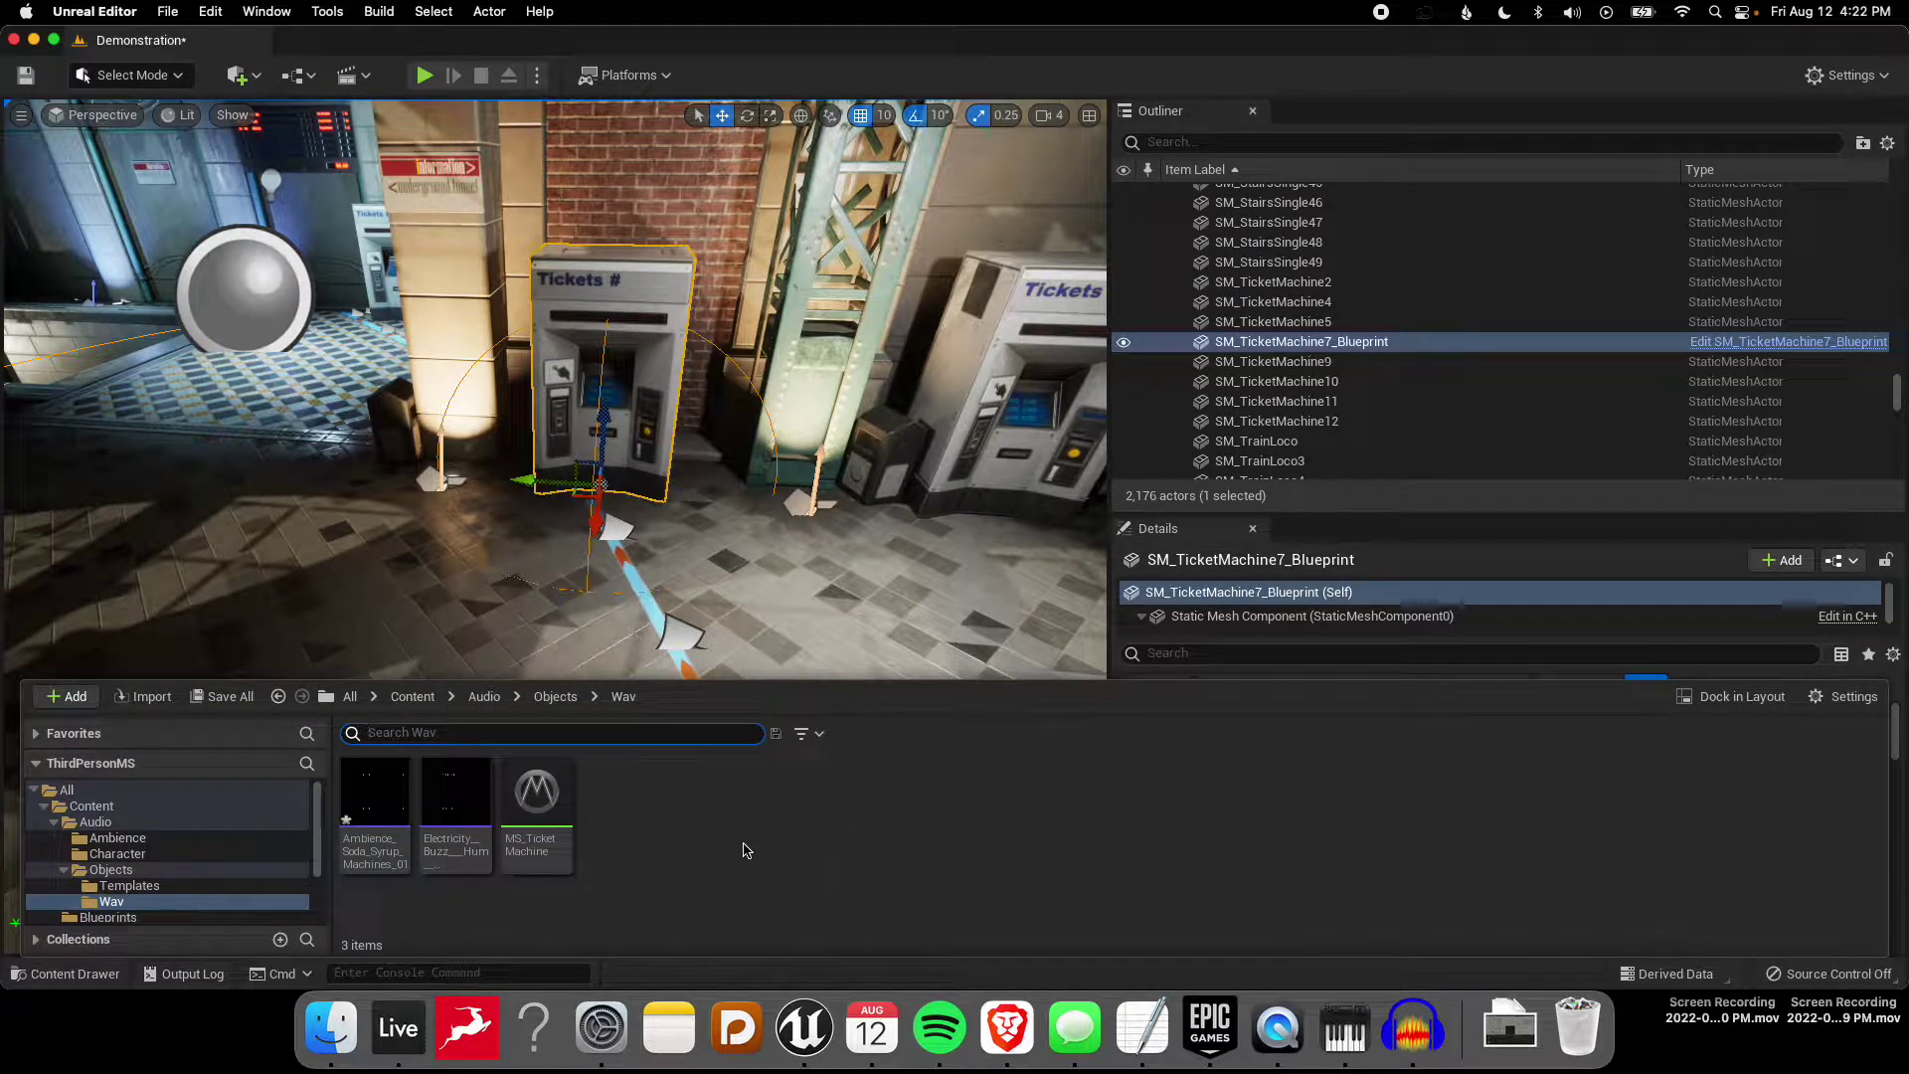
pyautogui.doubleClick(535, 801)
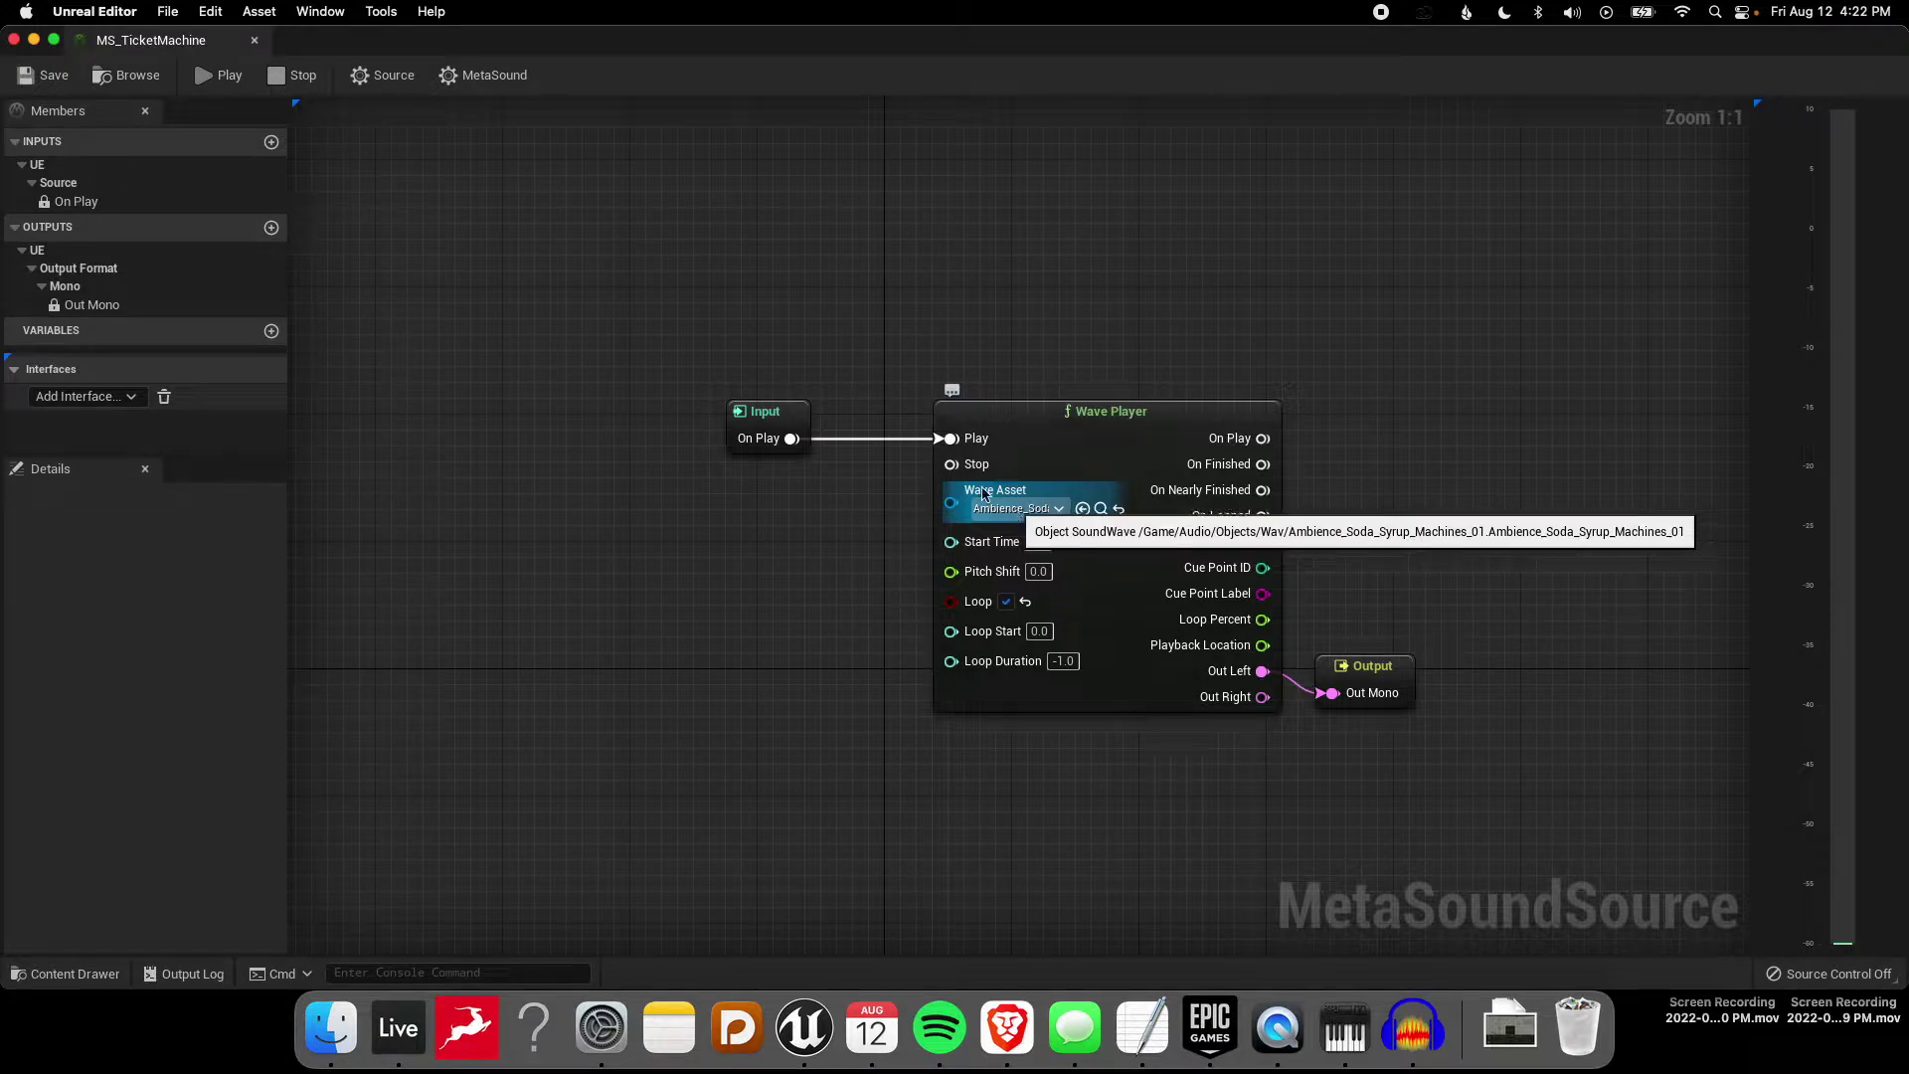
pyautogui.moveTo(954, 505); pyautogui.dragTo(761, 507)
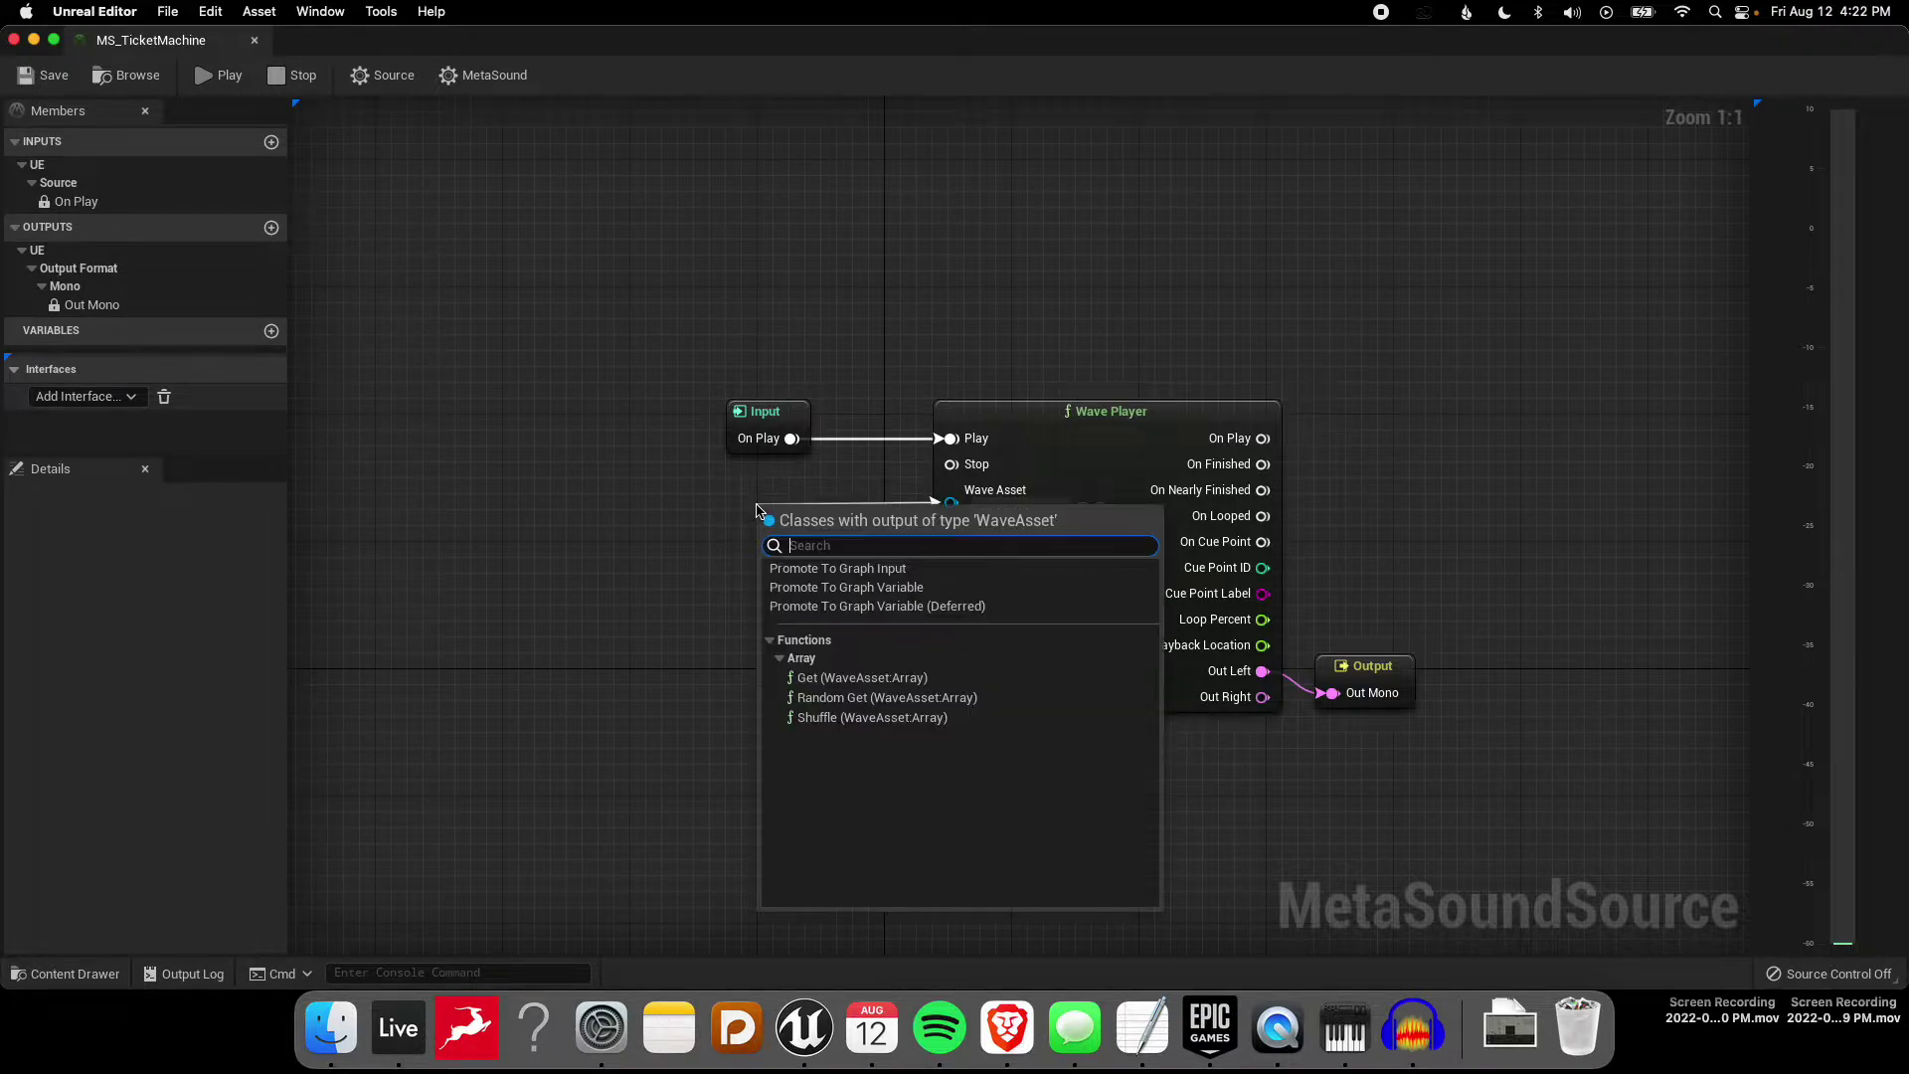
pyautogui.click(871, 573)
pyautogui.moveTo(836, 526); pyautogui.dragTo(790, 515)
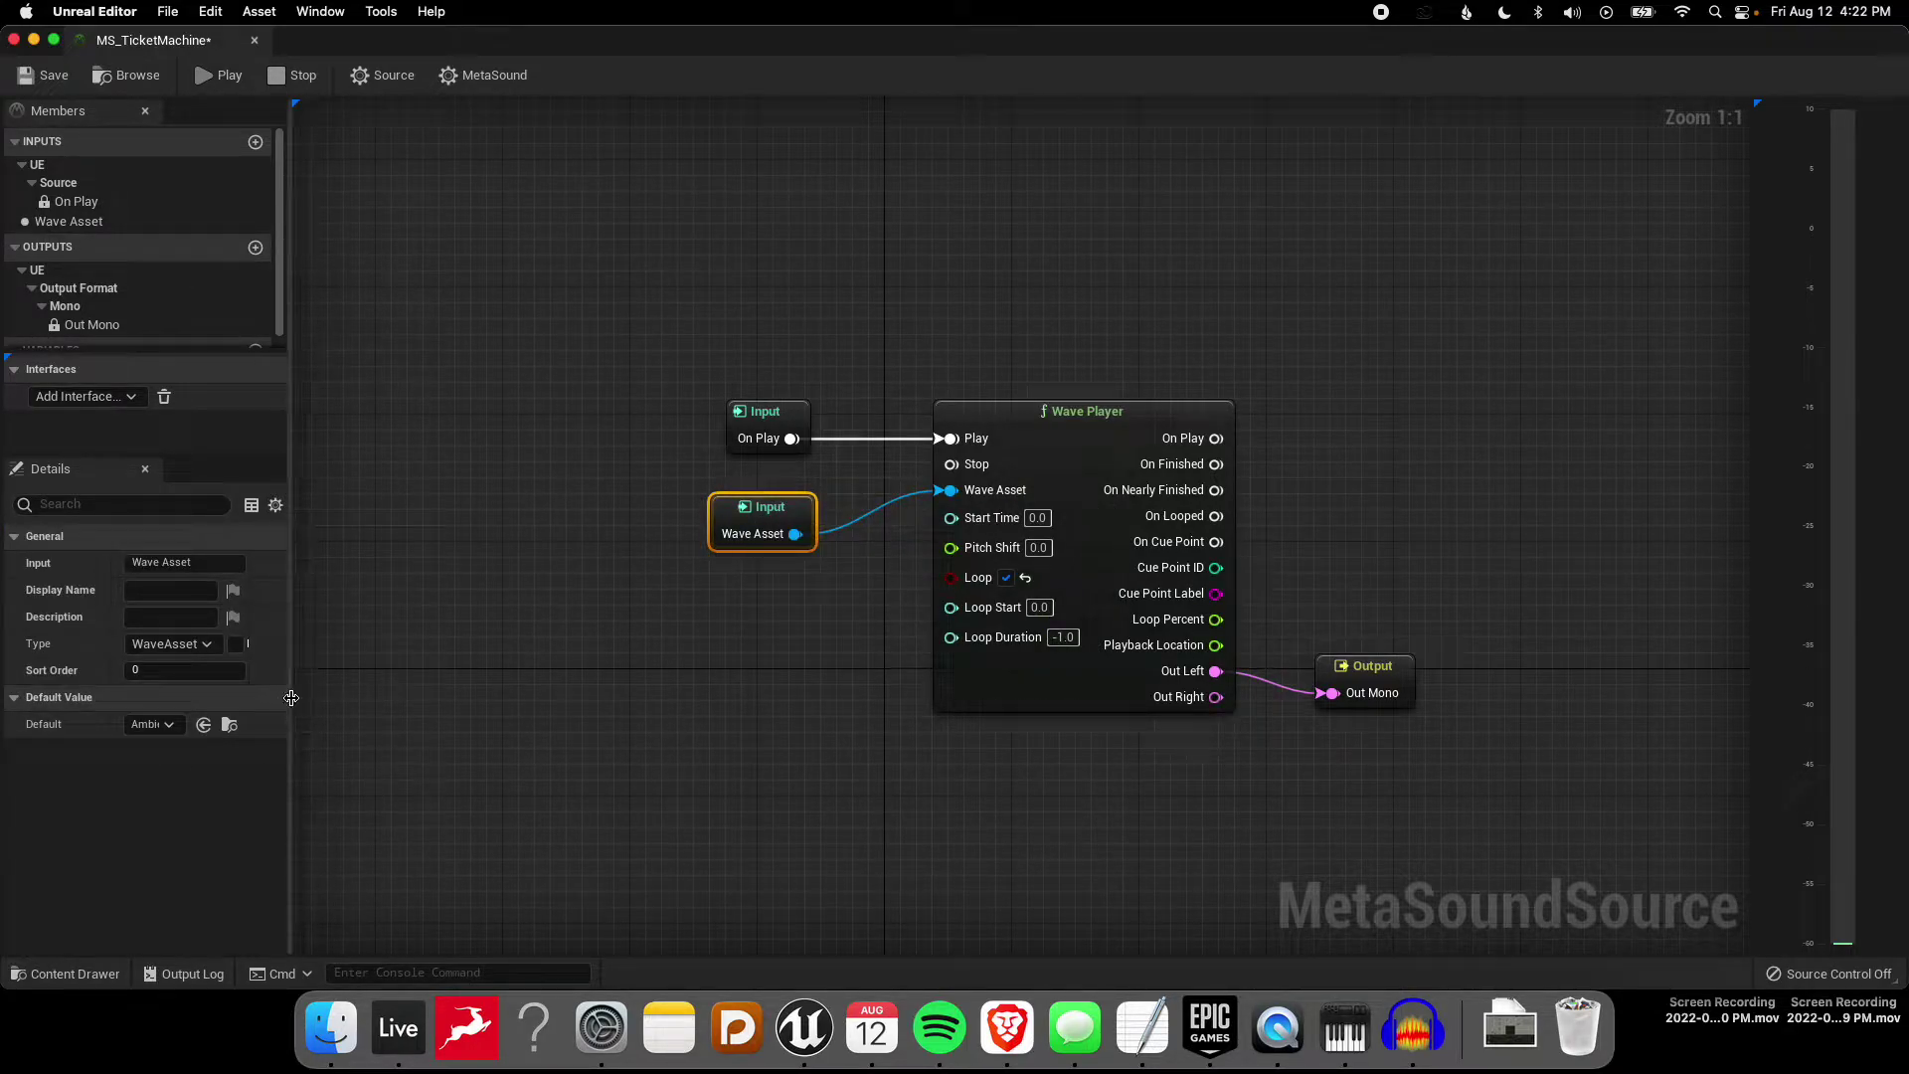
pyautogui.moveTo(289, 700); pyautogui.dragTo(573, 691)
pyautogui.scroll(-1, 99, 303)
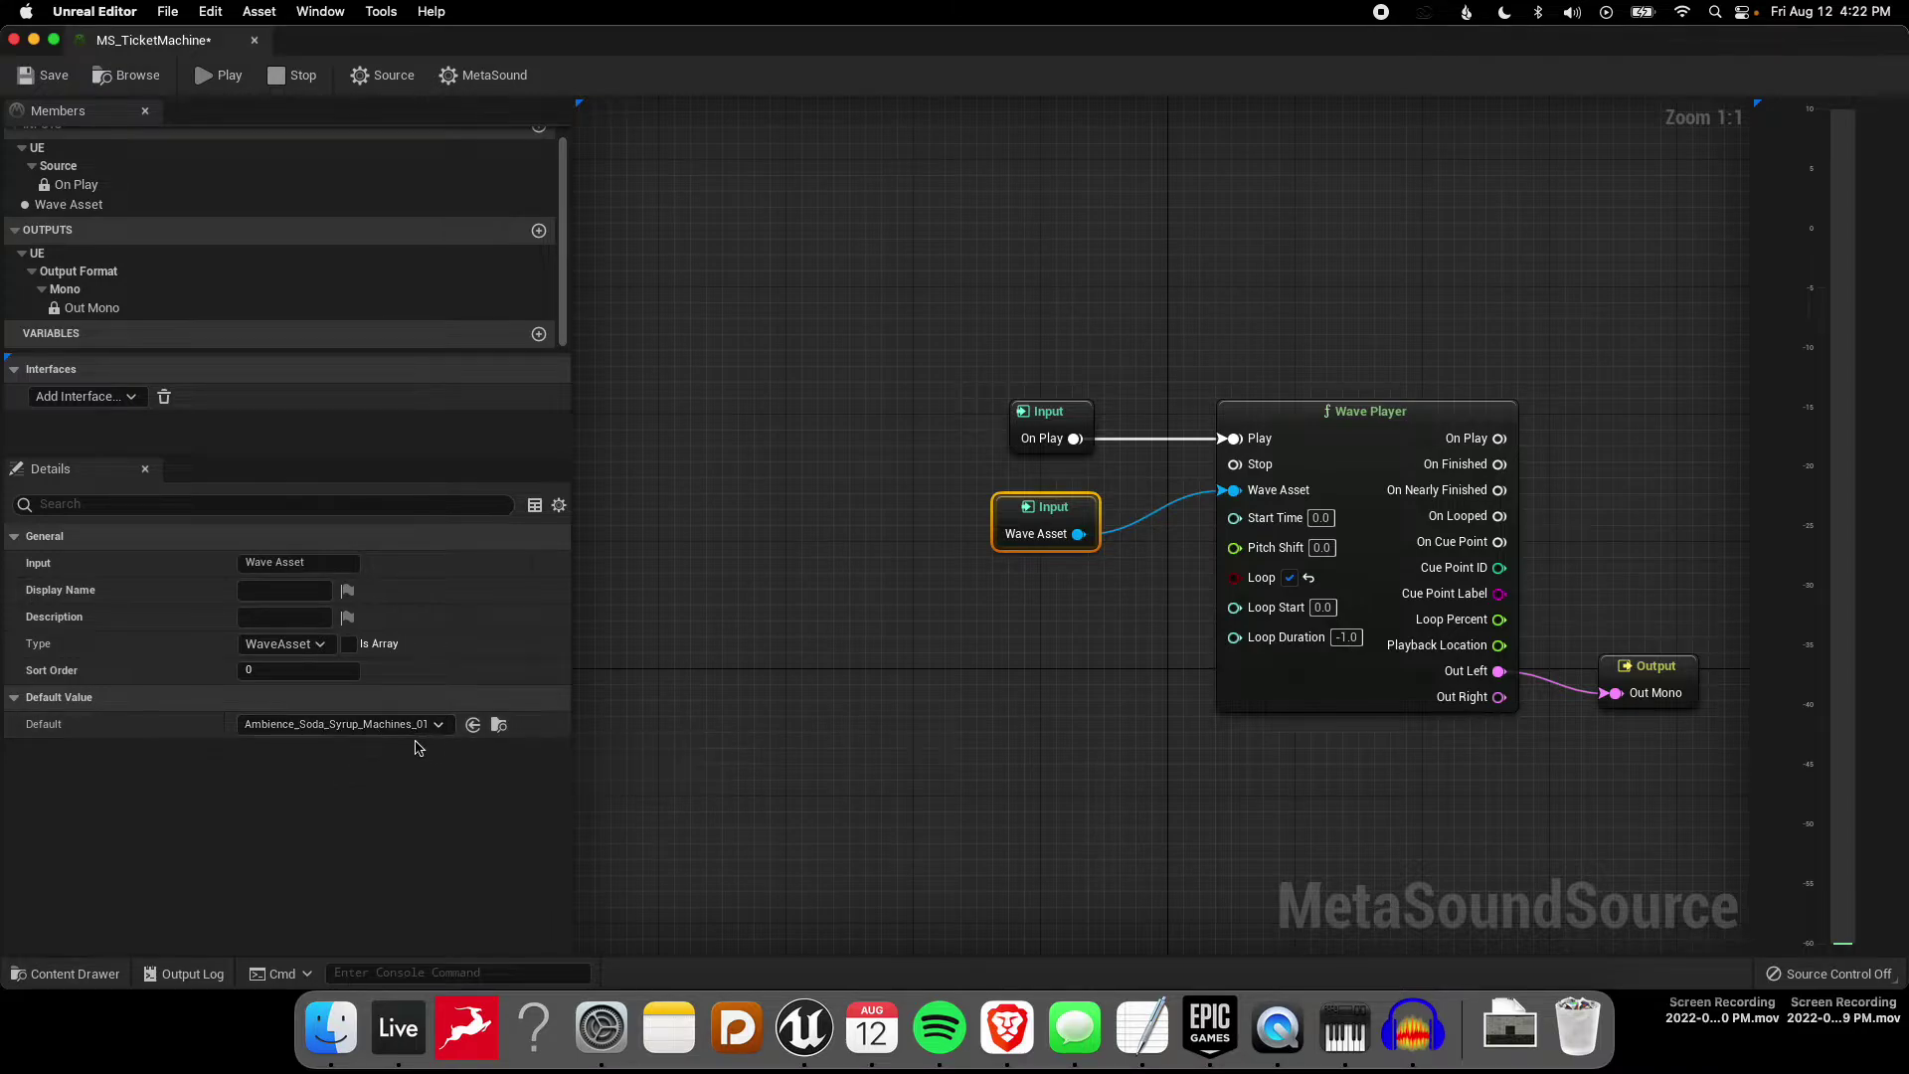
# Step: Audition the MetaSound, stop playback, and move the Wave Asset input node slightly closer to the On Play input
pyautogui.click(206, 69)
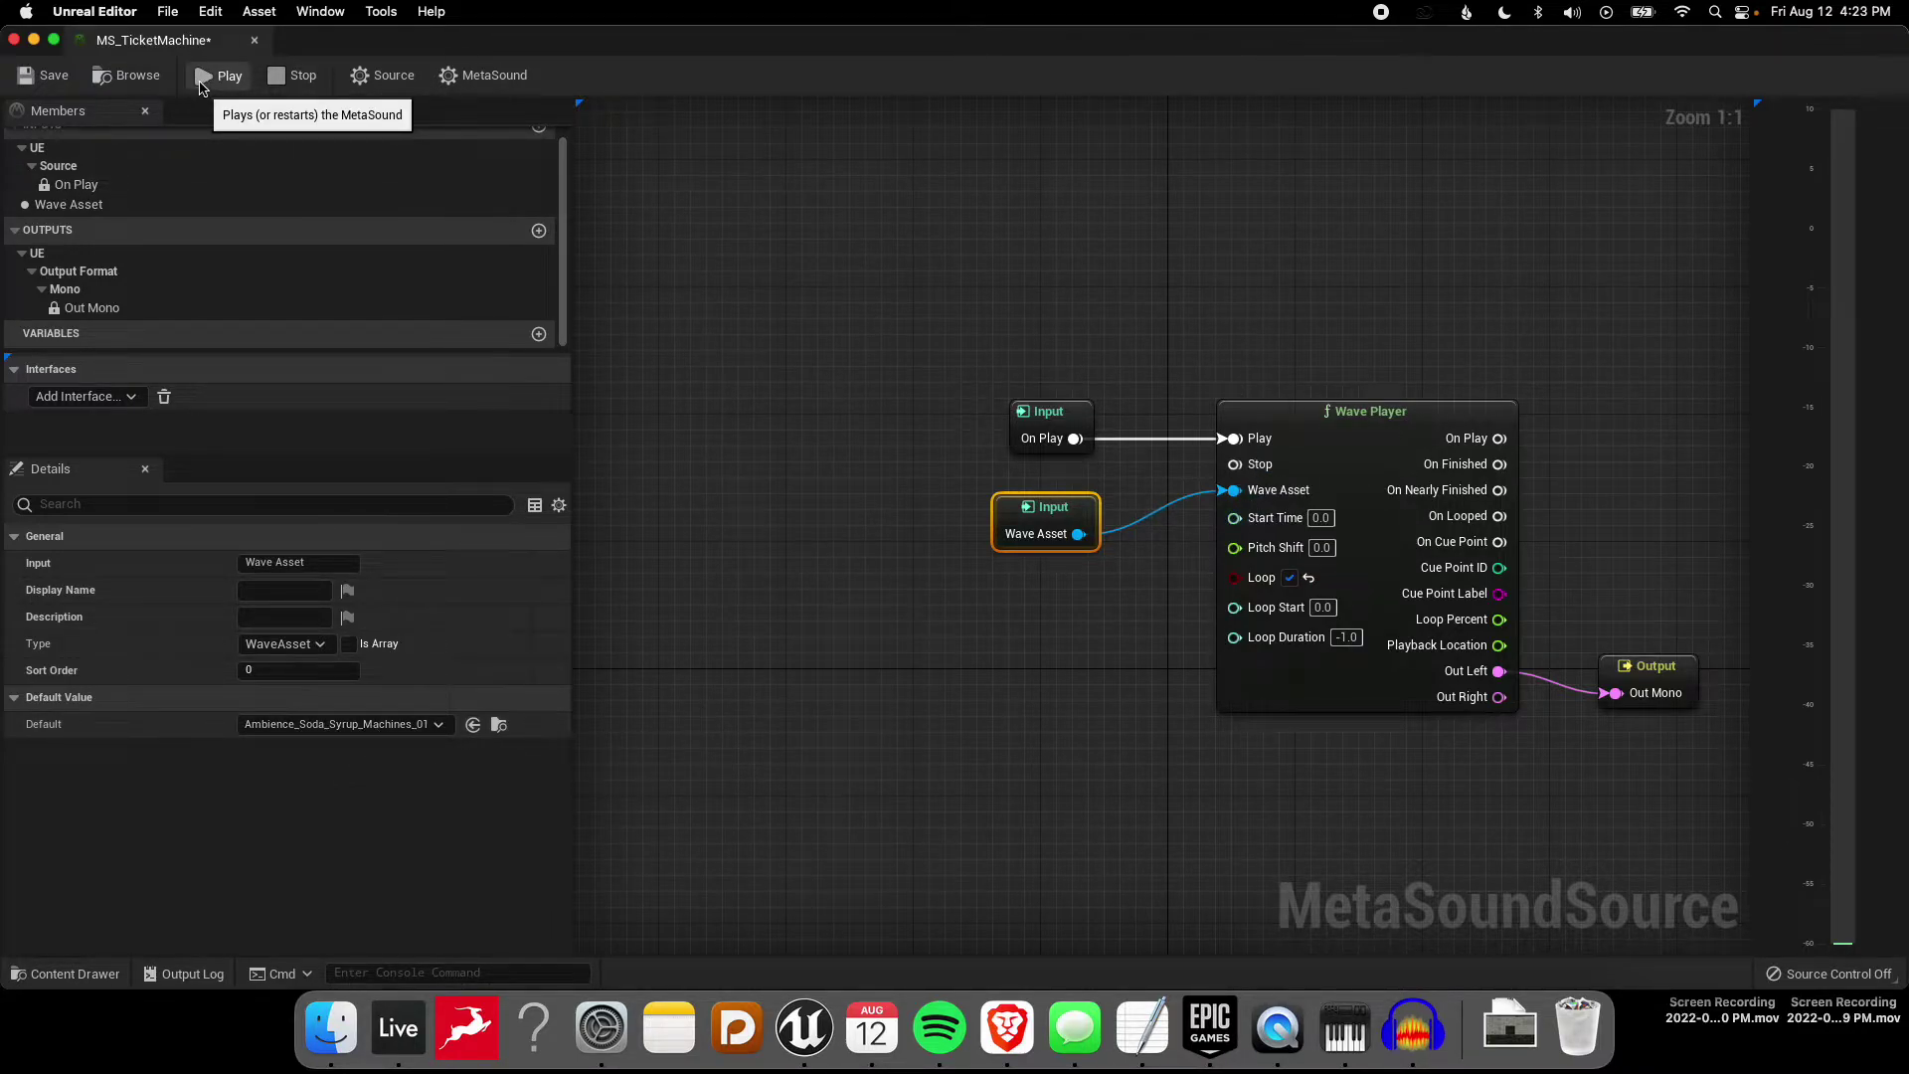
pyautogui.click(201, 85)
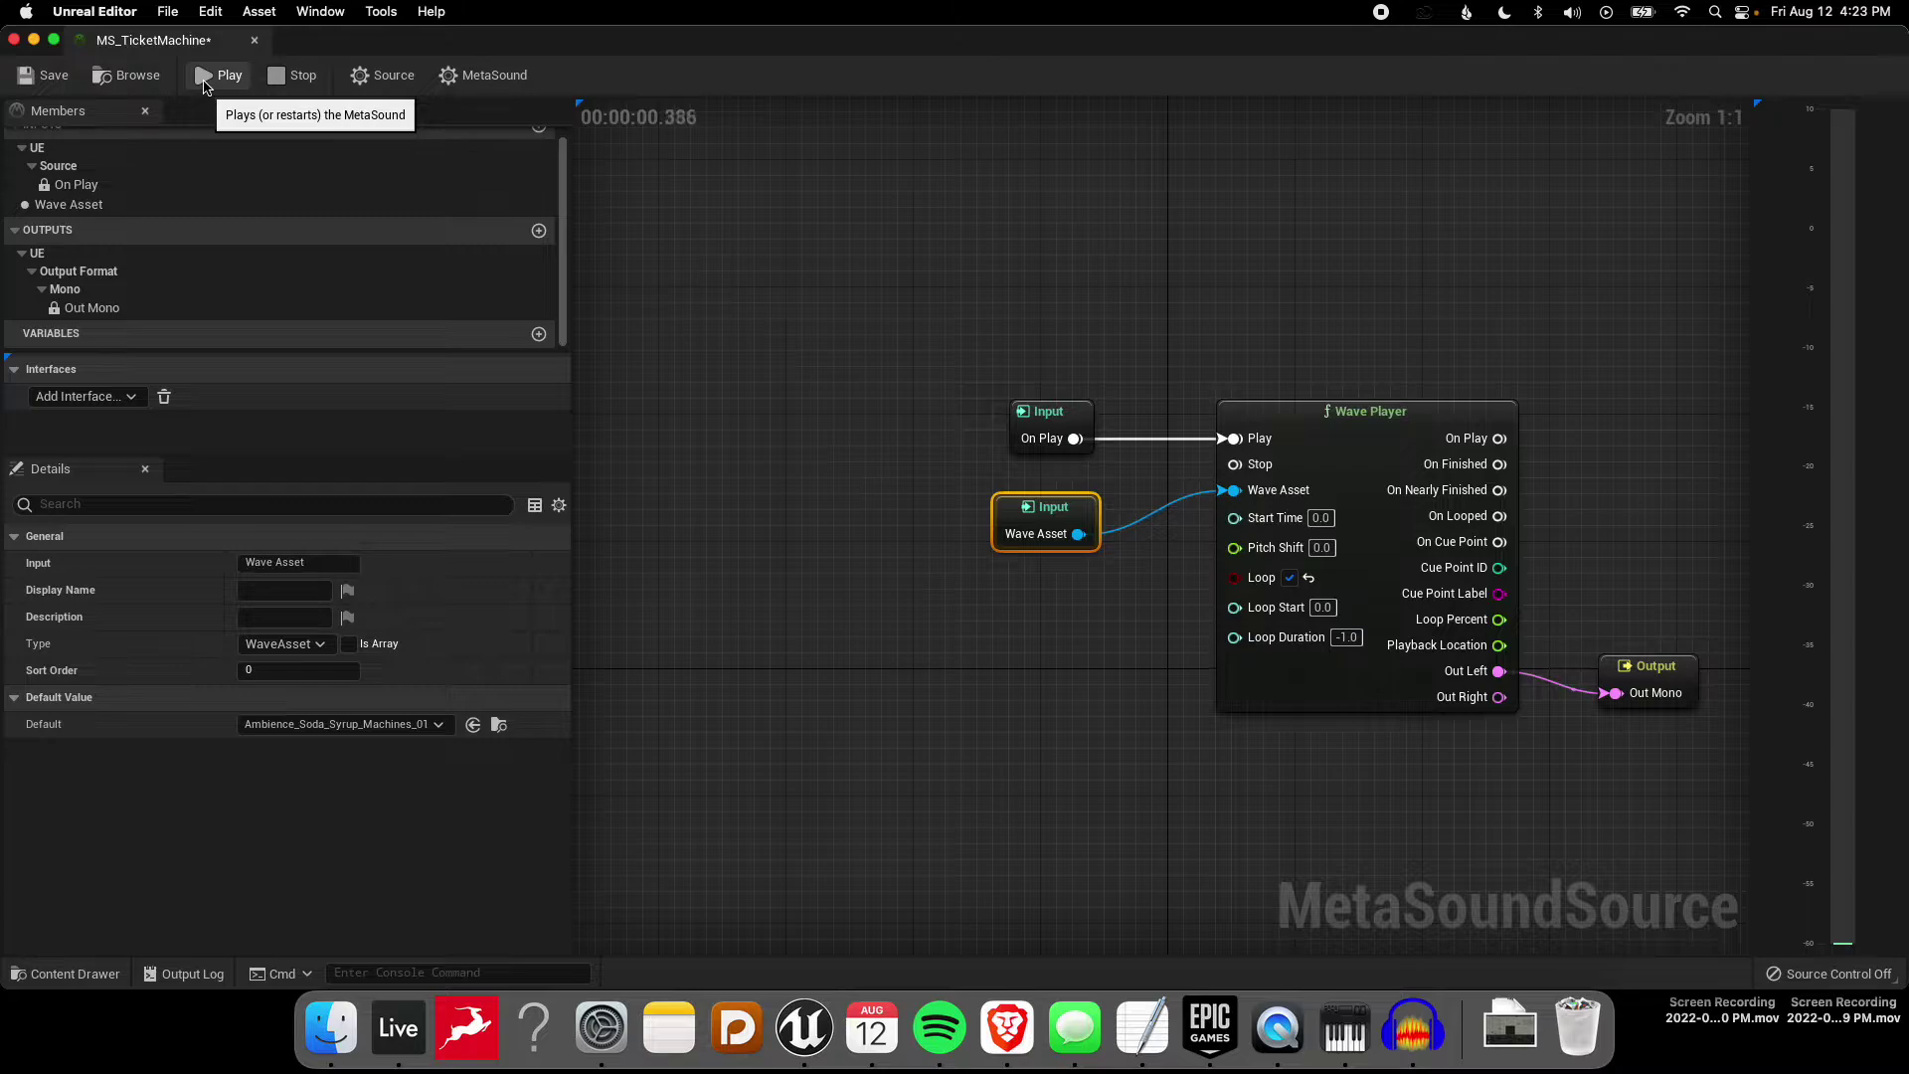
pyautogui.click(291, 76)
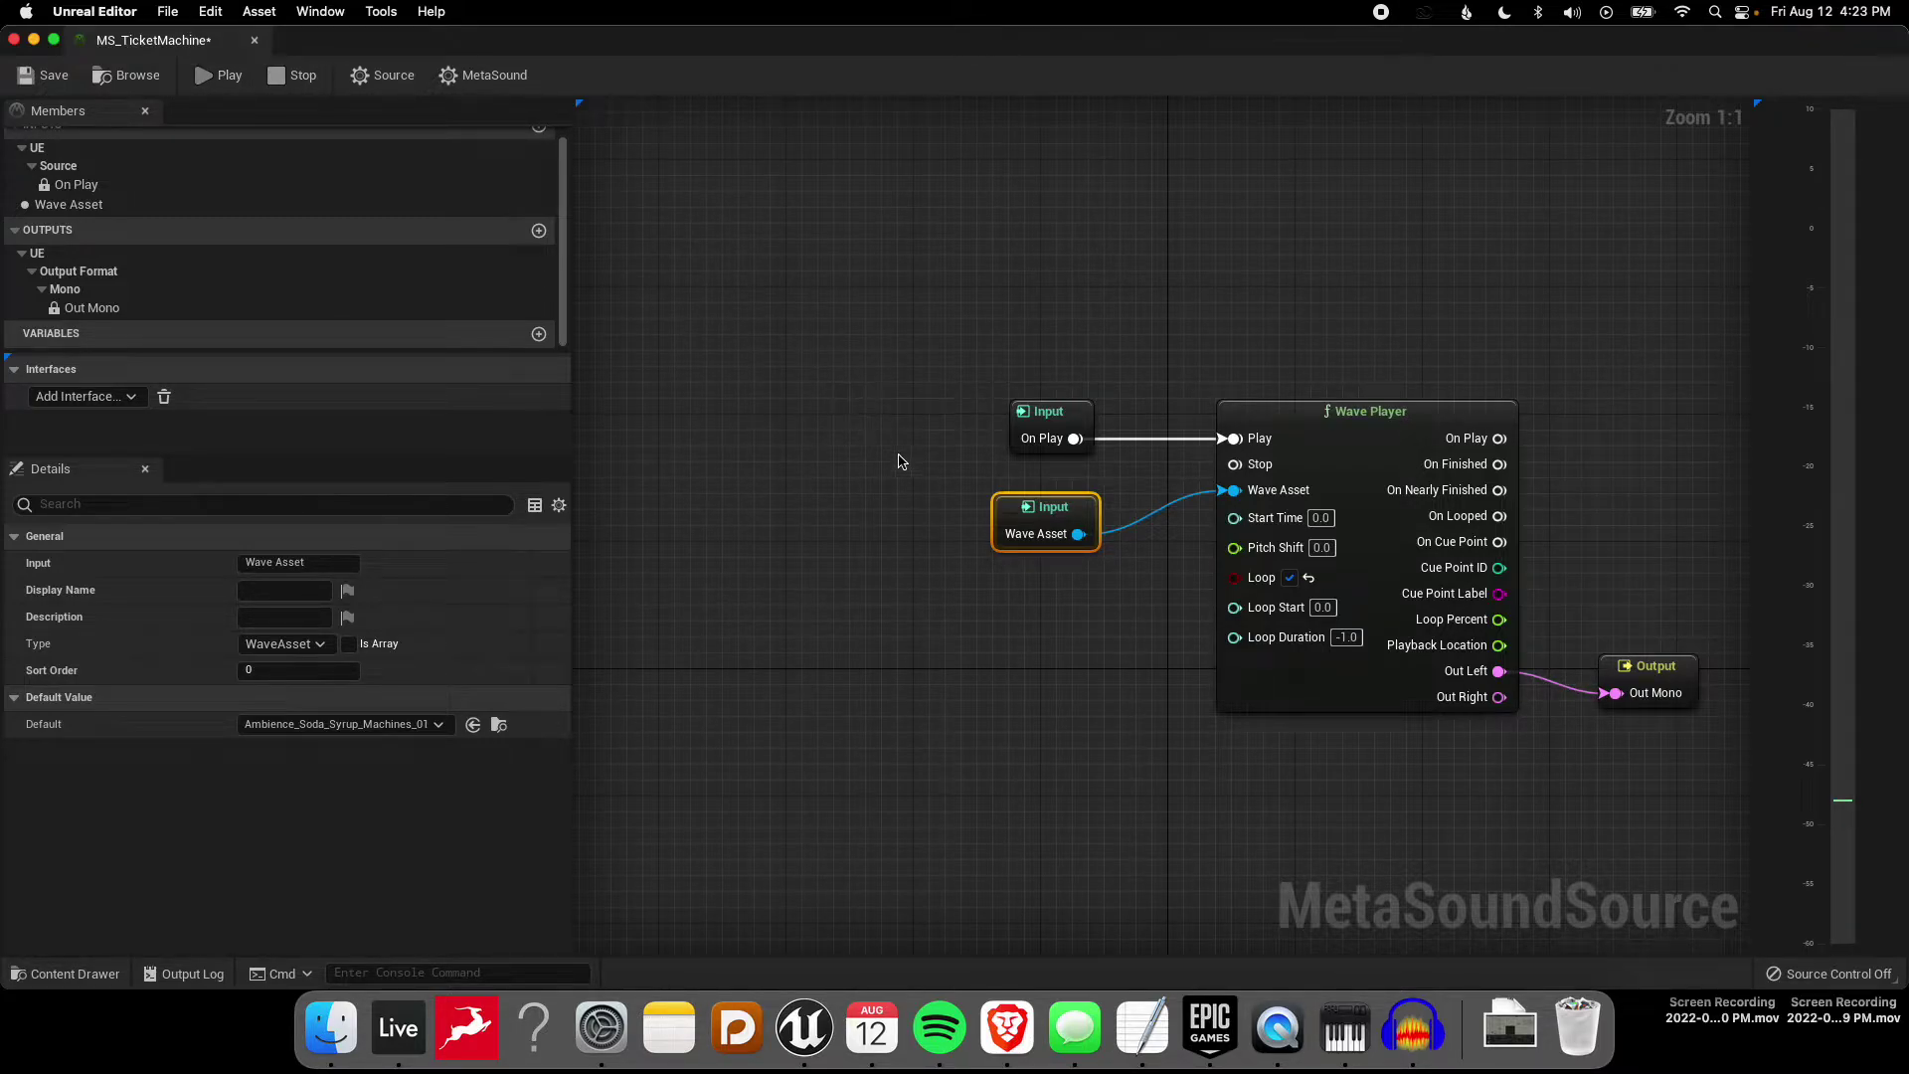
pyautogui.moveTo(1044, 503); pyautogui.dragTo(1040, 487)
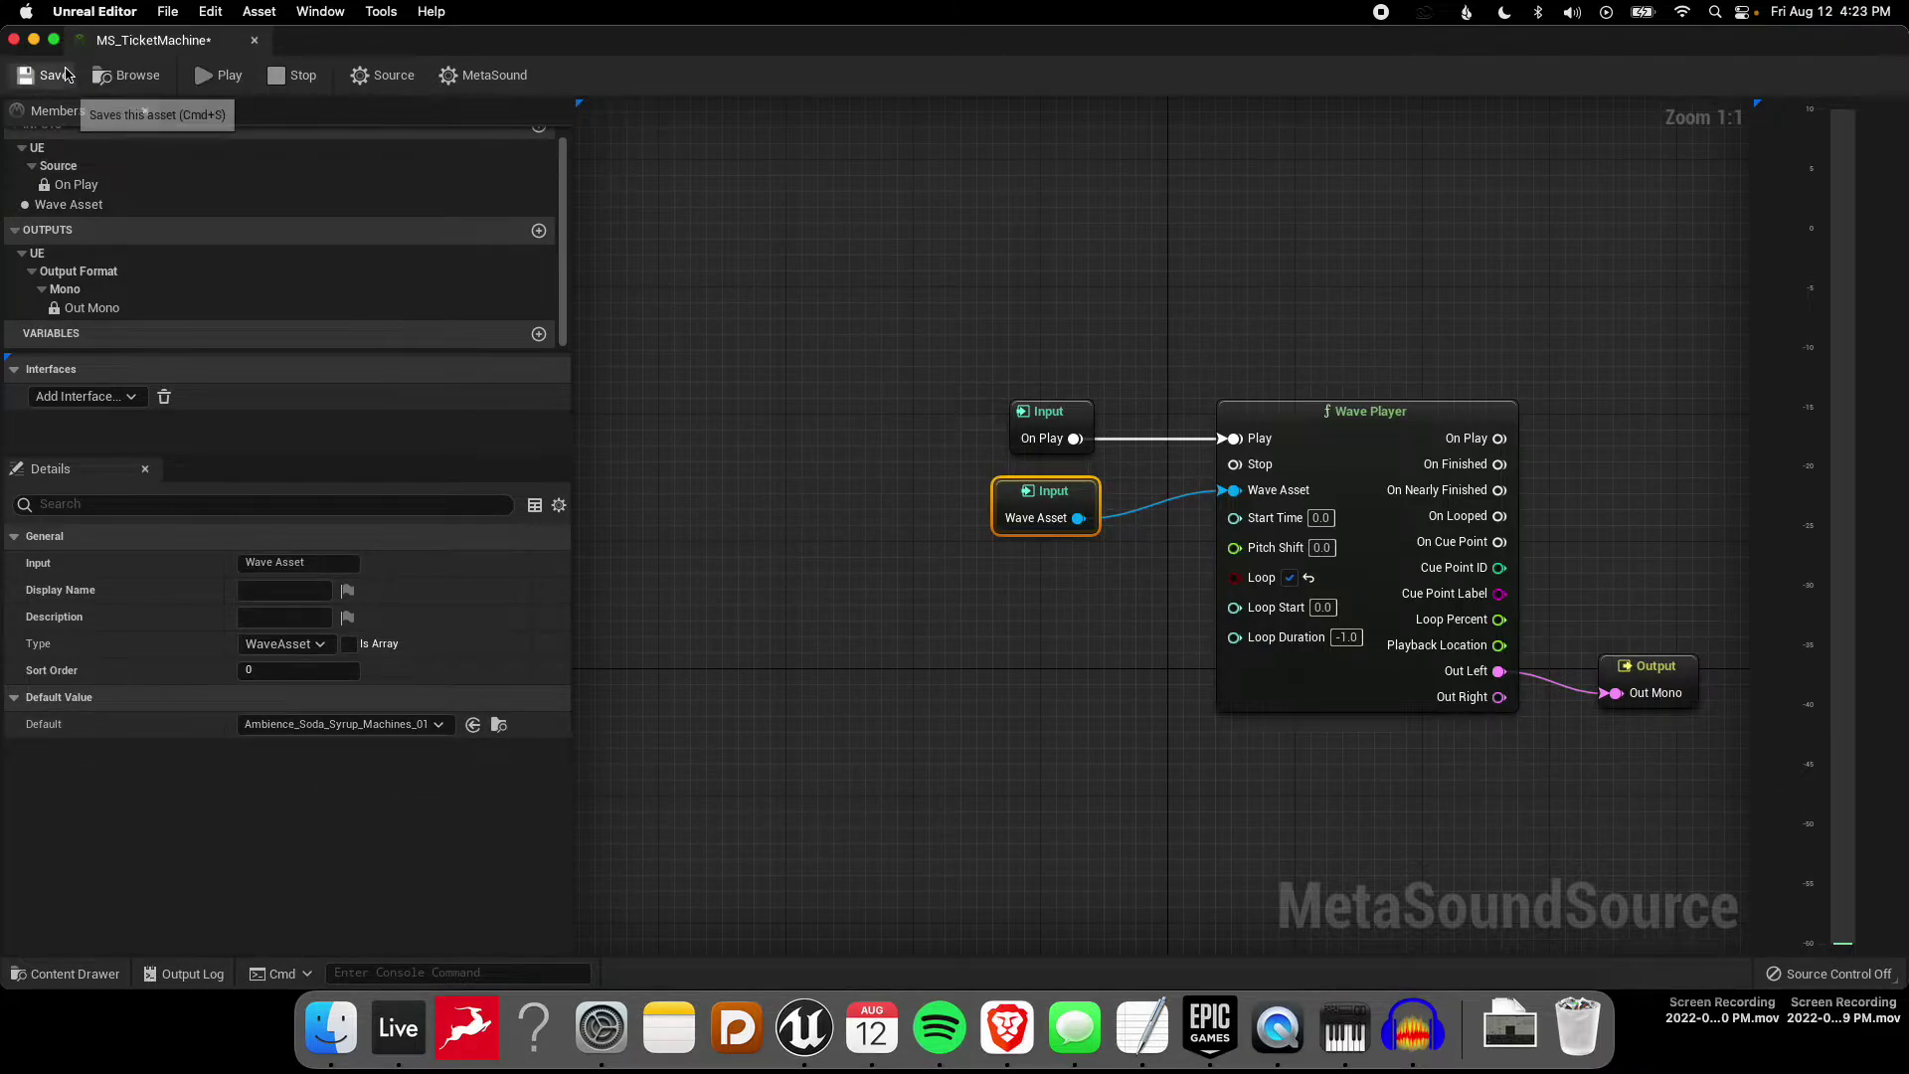
# Step: Close the MetaSound editor and rename the MS_TicketMachine asset in the Wav folder as MS_ObjectAmbience_Template
pyautogui.click(14, 39)
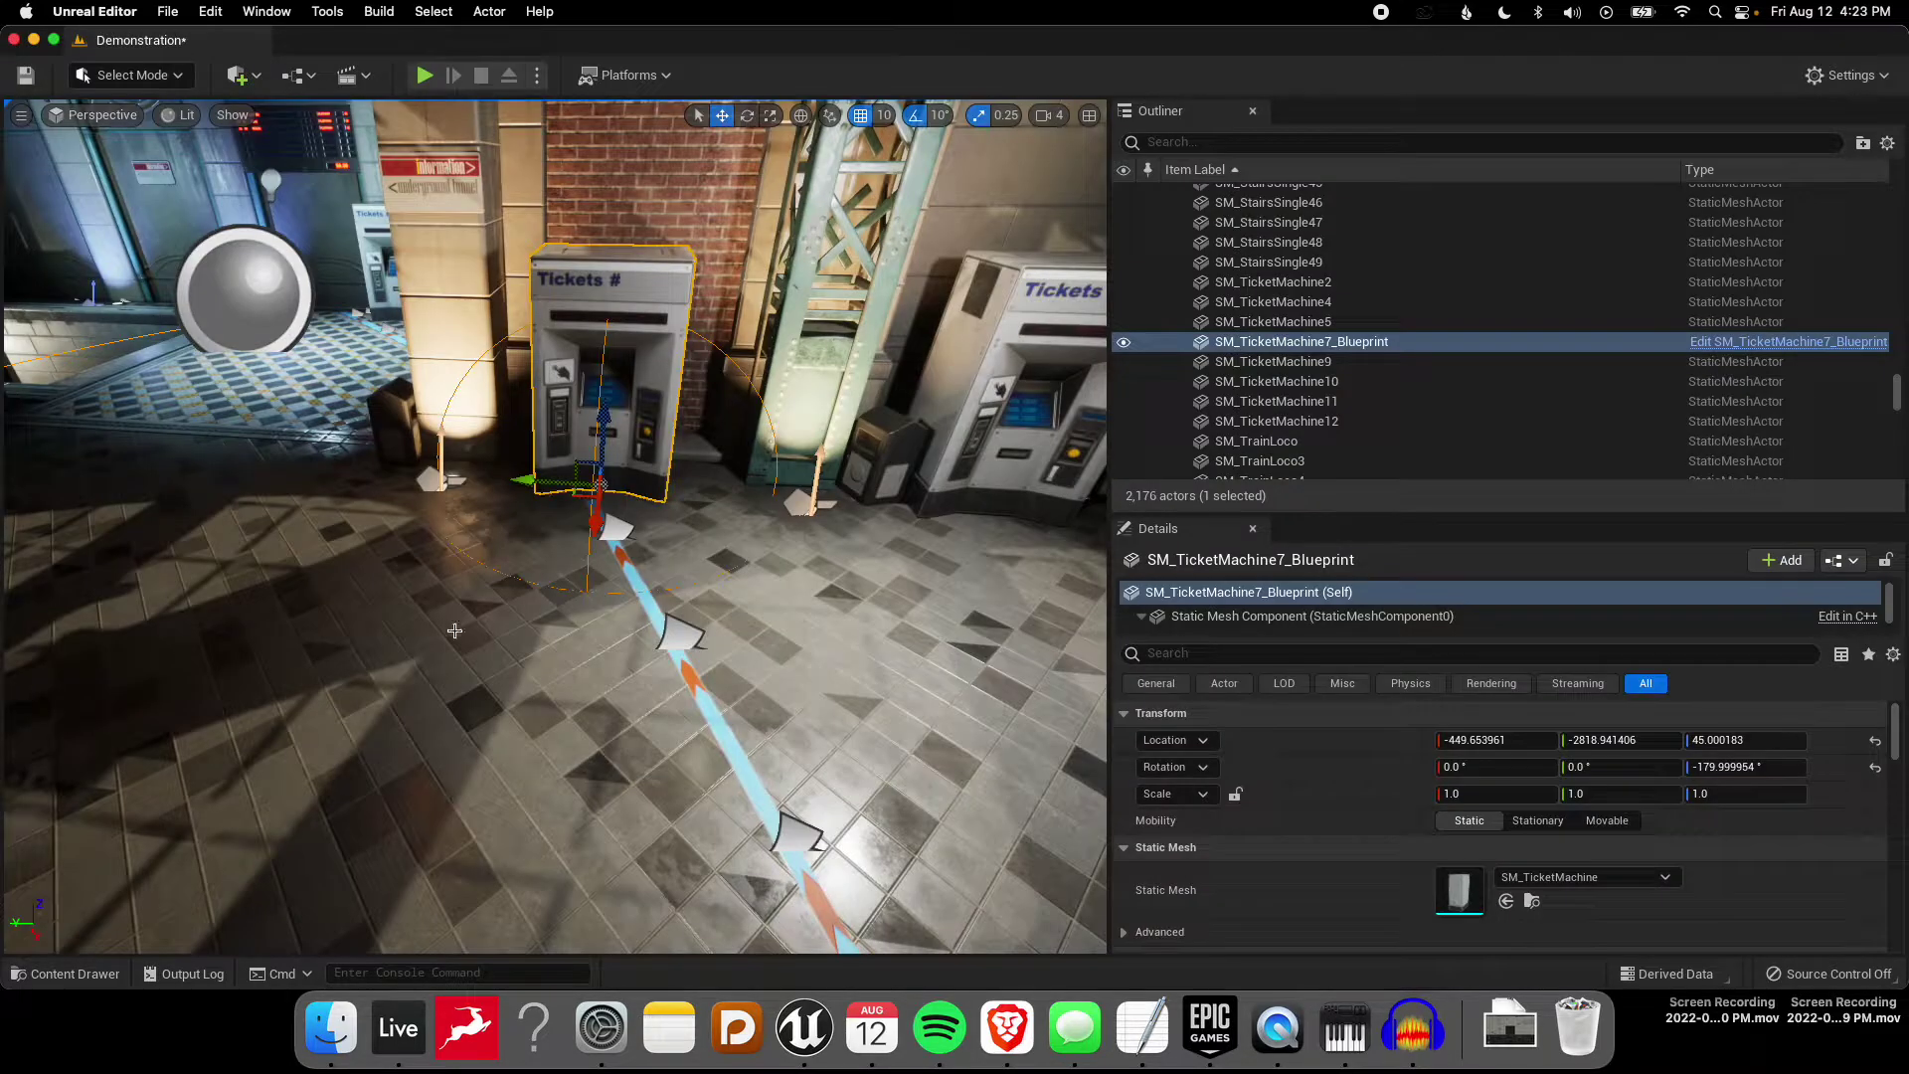
pyautogui.click(65, 973)
pyautogui.rightClick(537, 830)
pyautogui.click(651, 927)
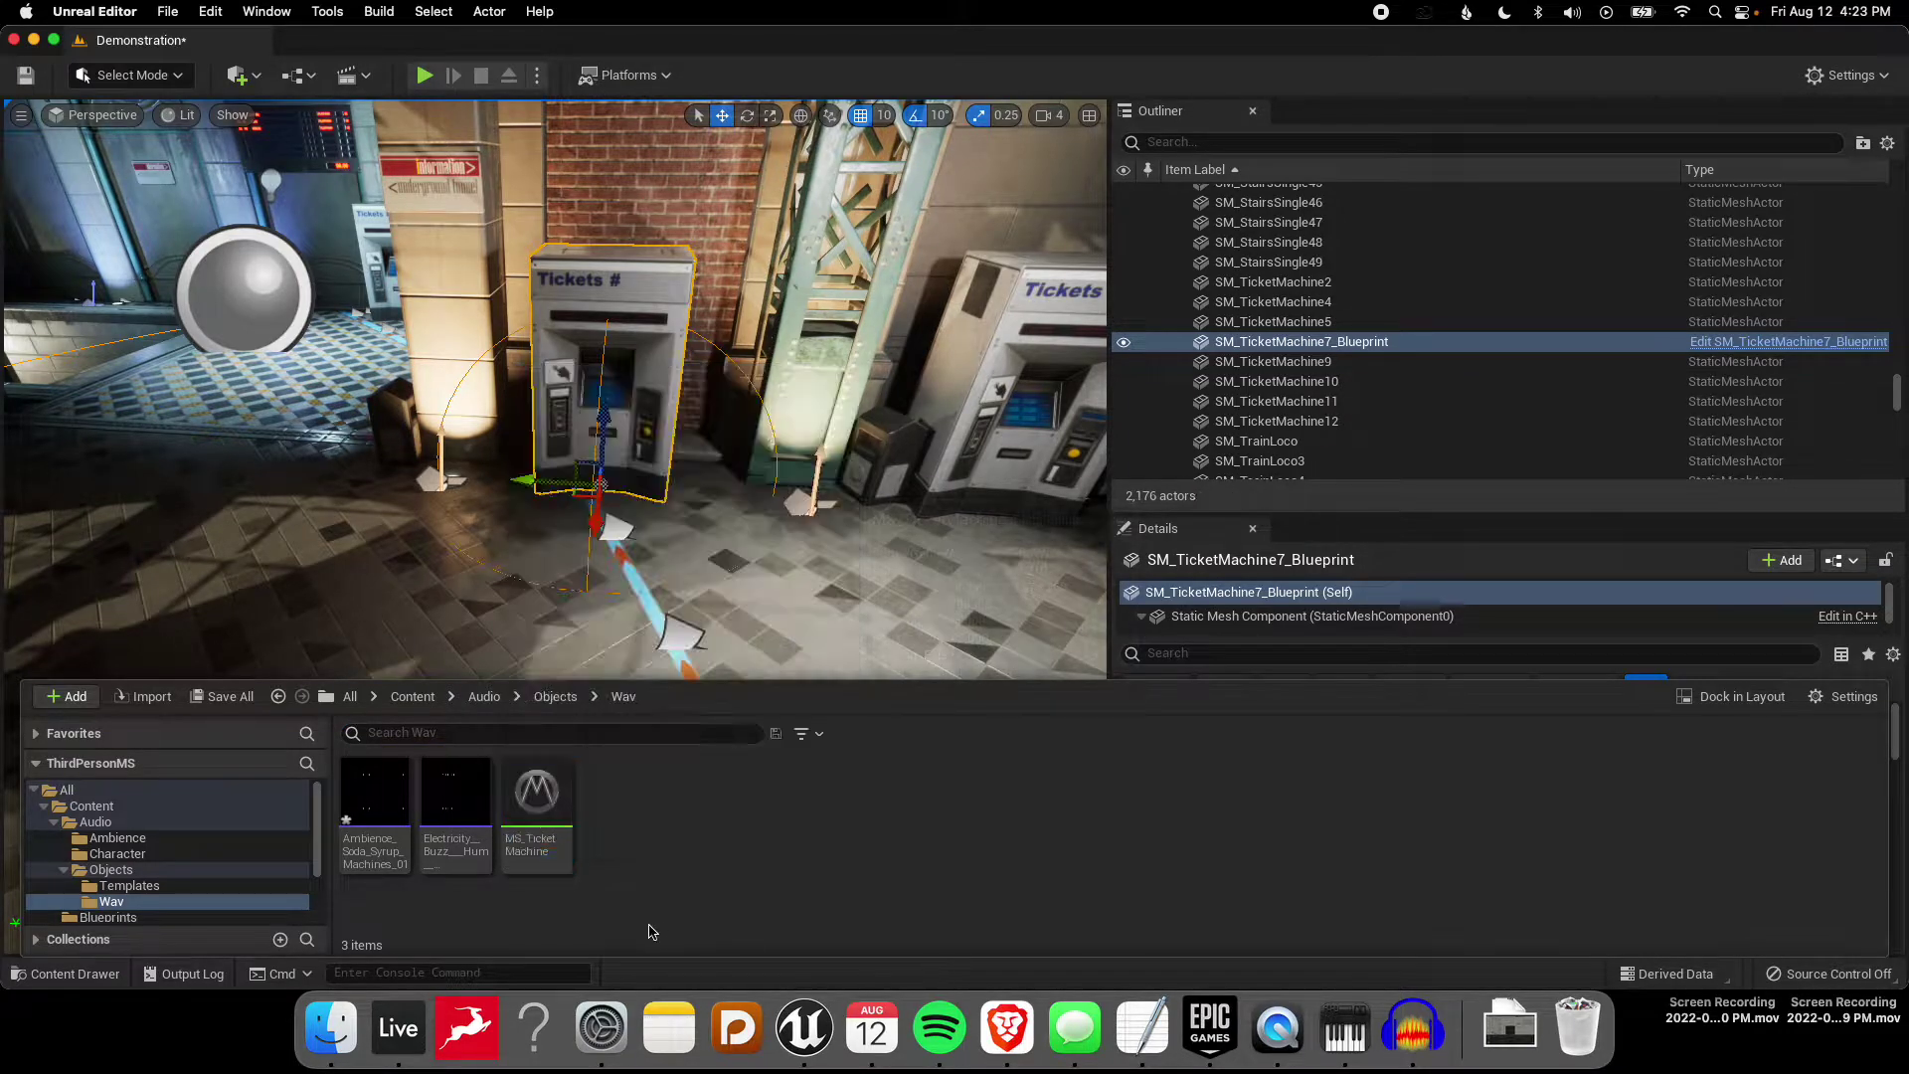
pyautogui.rightClick(553, 860)
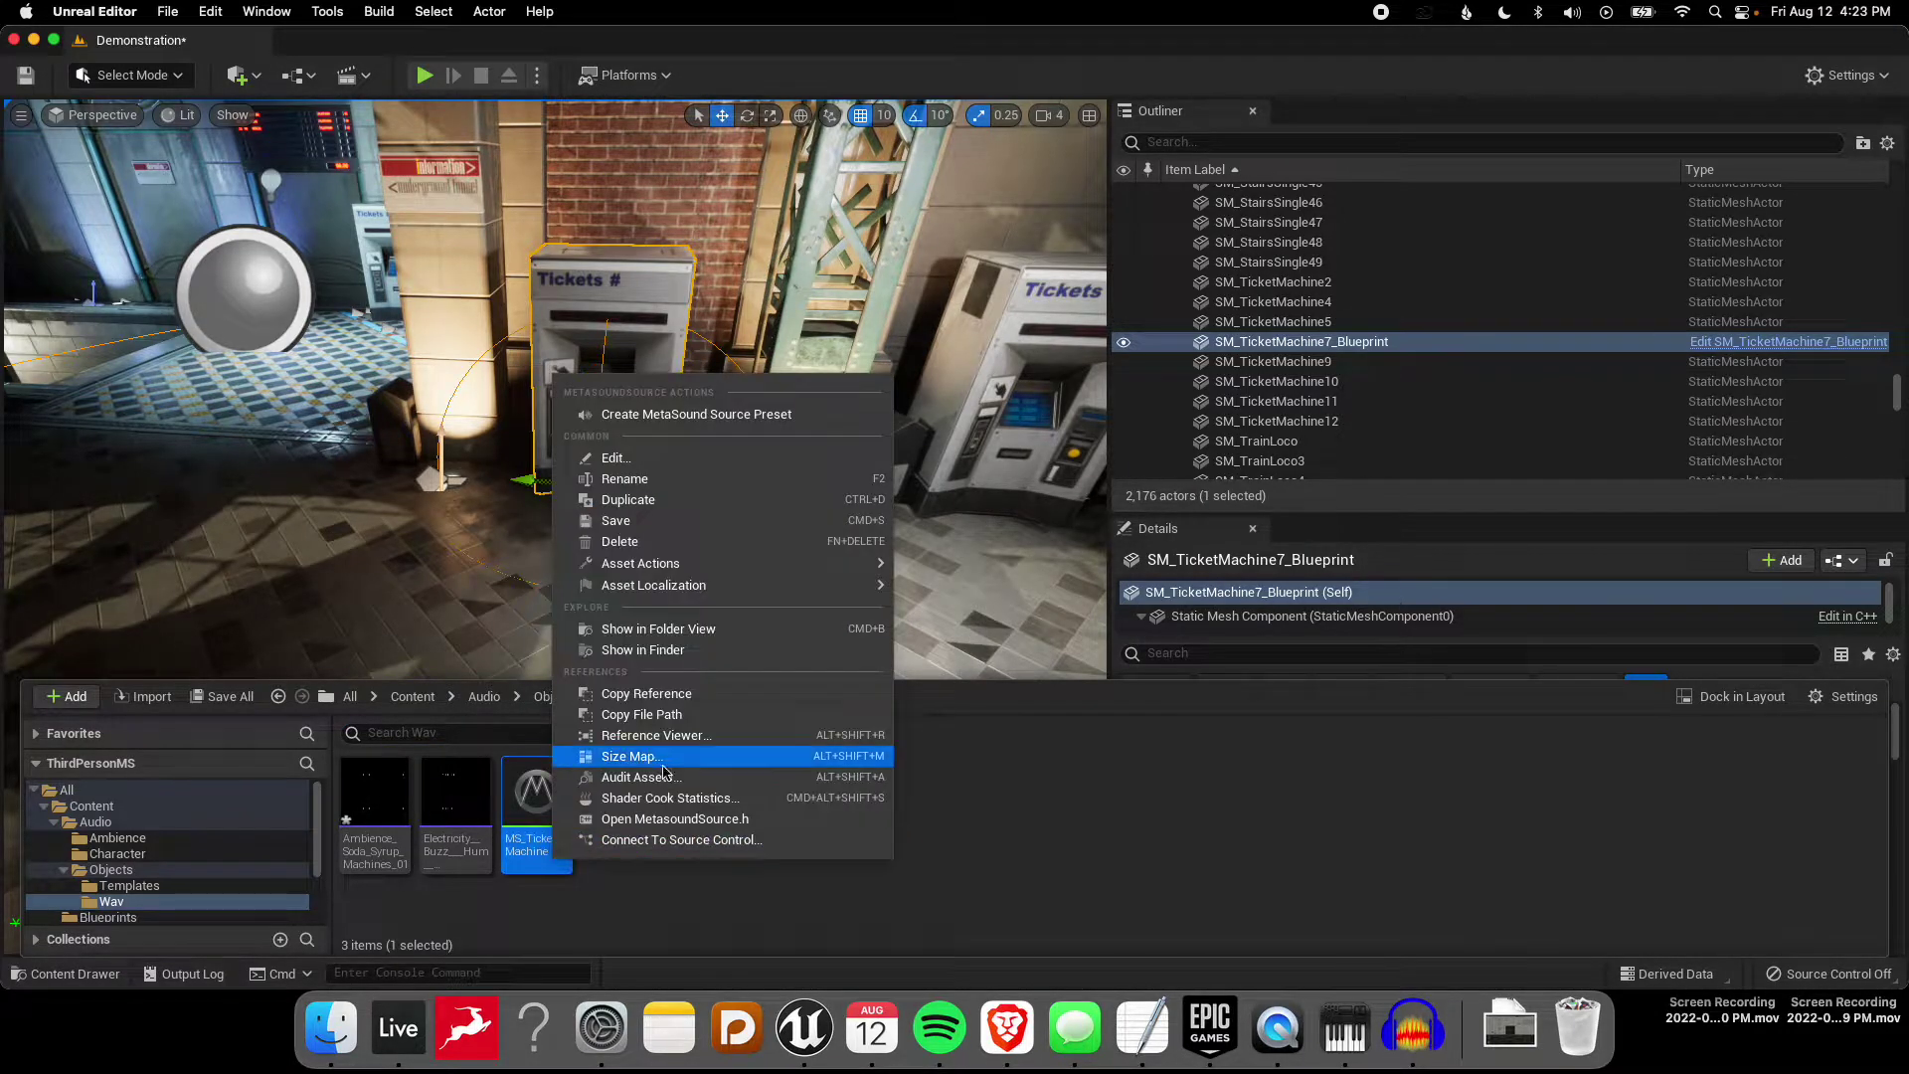
pyautogui.click(756, 480)
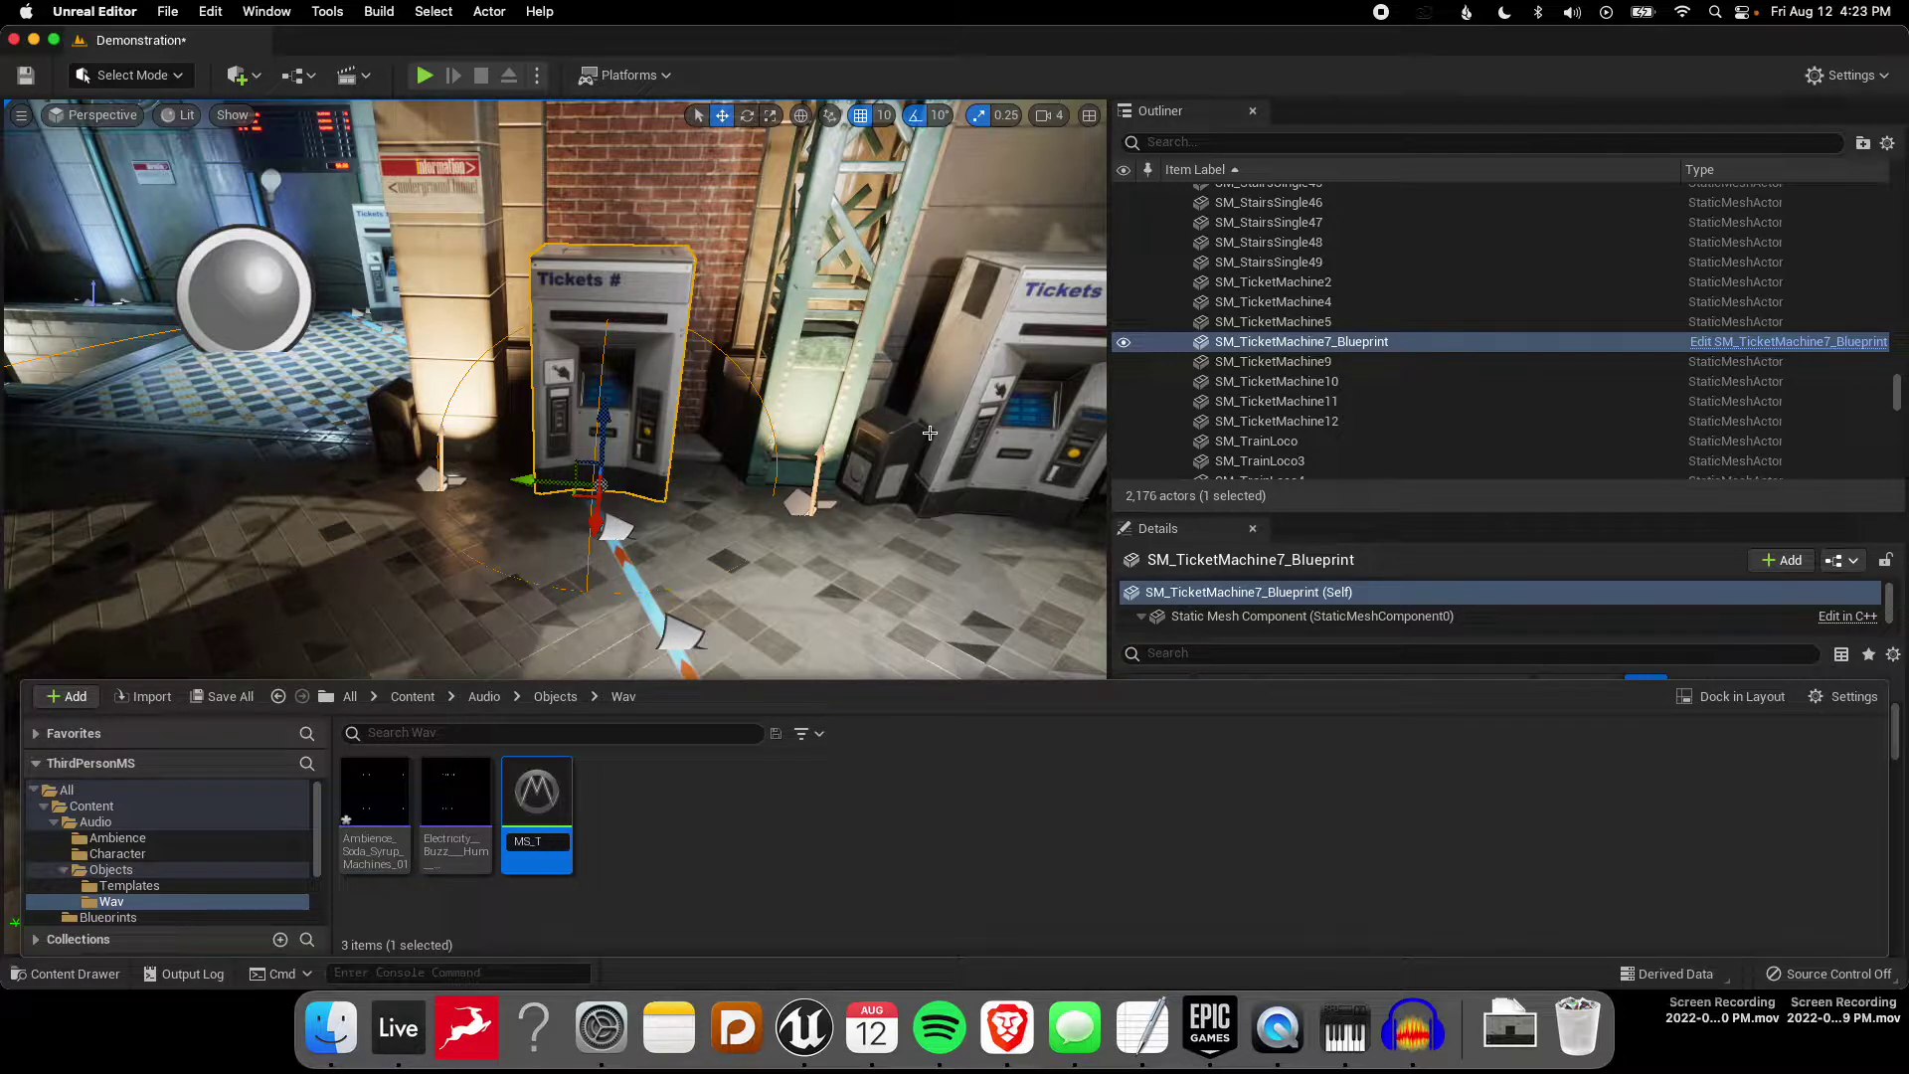
pyautogui.write('MS_Object Ambience_Template')
pyautogui.press('Return')
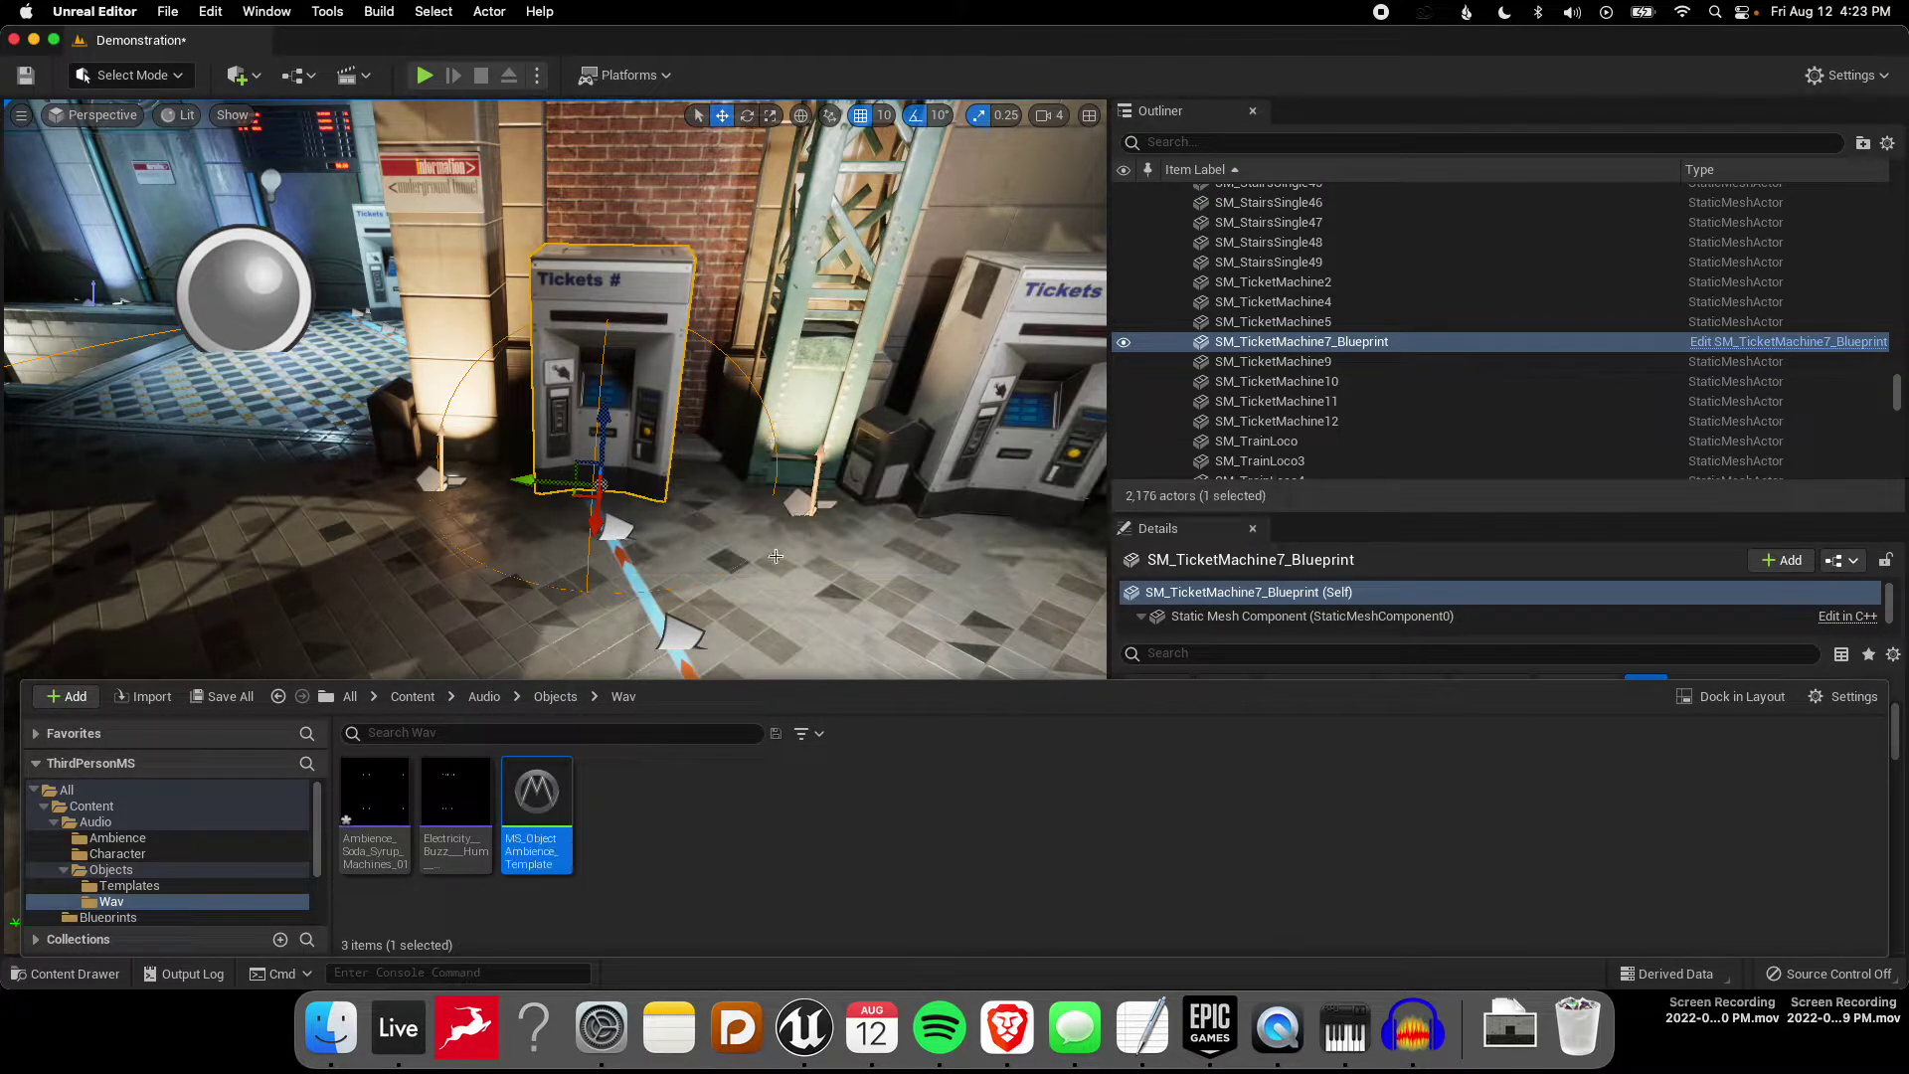
# Step: Move MS_ObjectAmbience_Template from the Wav folder into the Templates folder and open that folder
pyautogui.moveTo(548, 852)
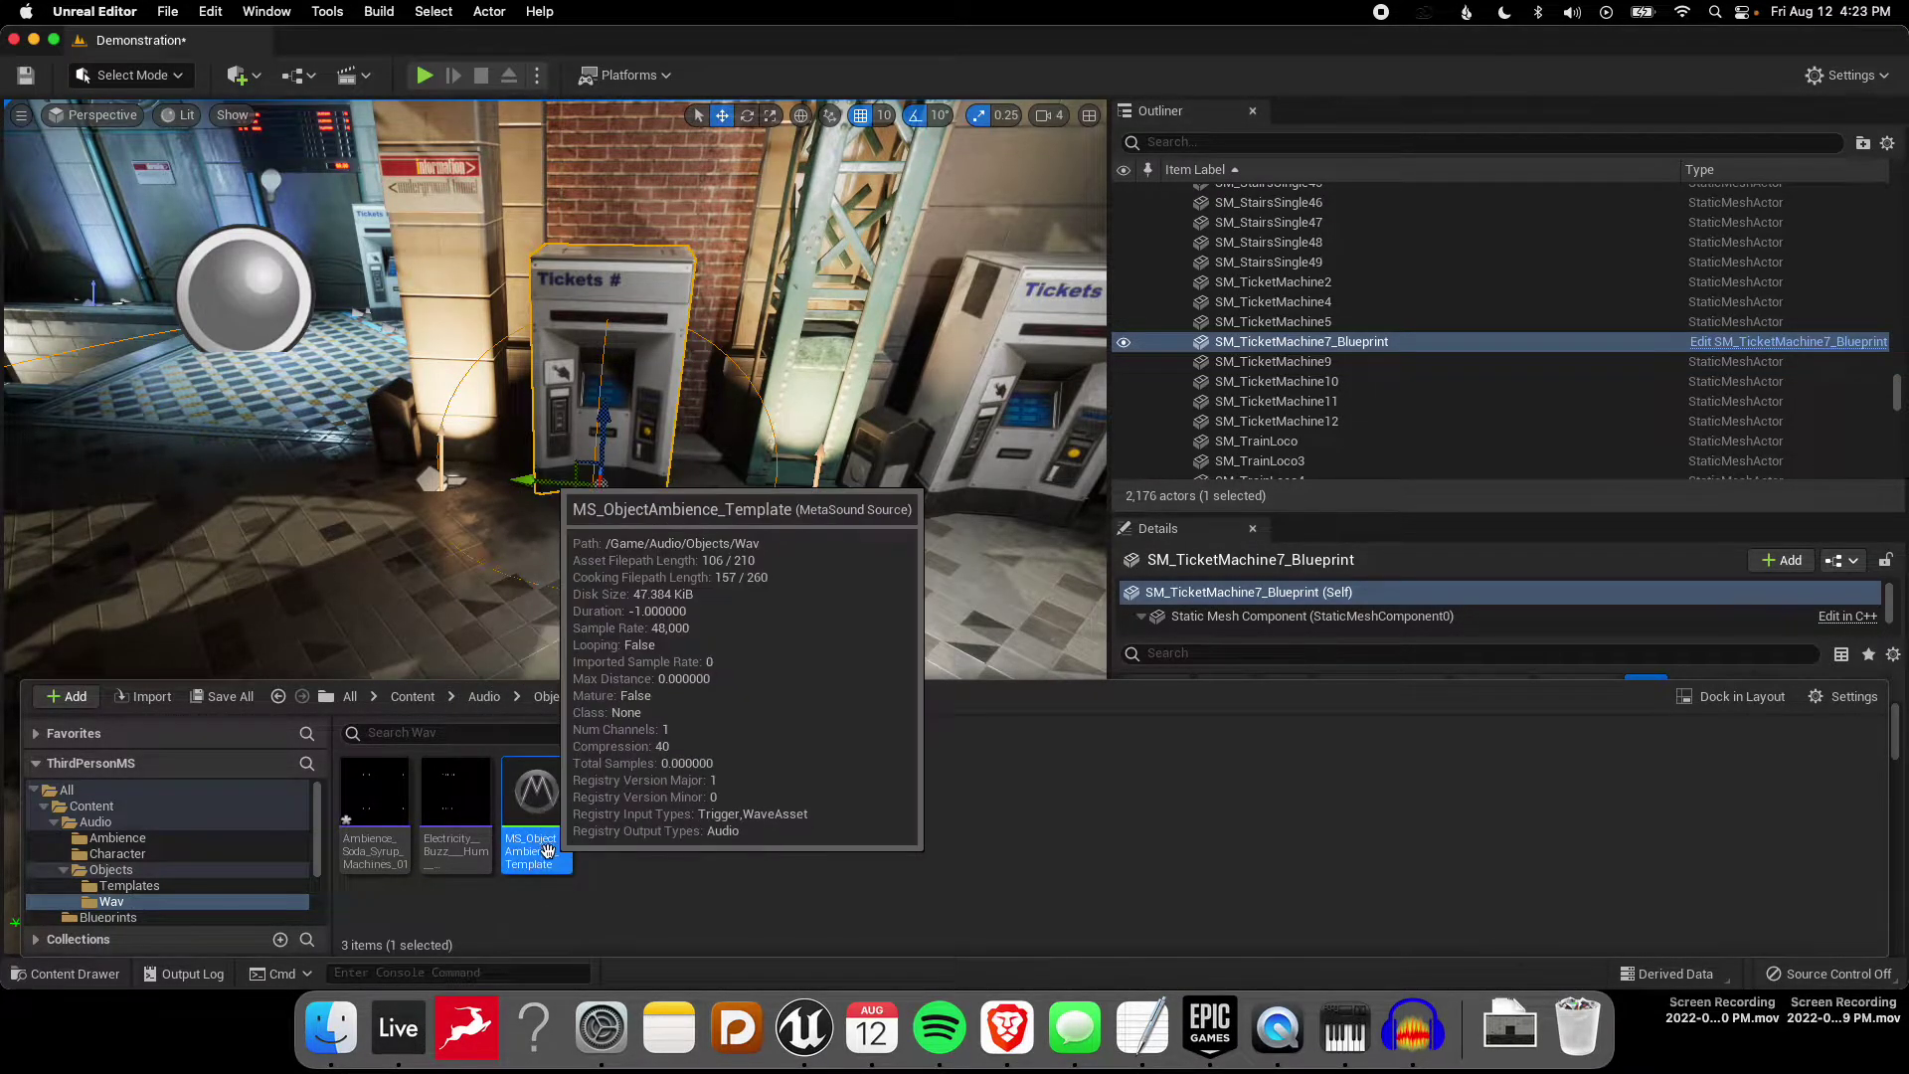
pyautogui.moveTo(548, 851); pyautogui.dragTo(163, 892)
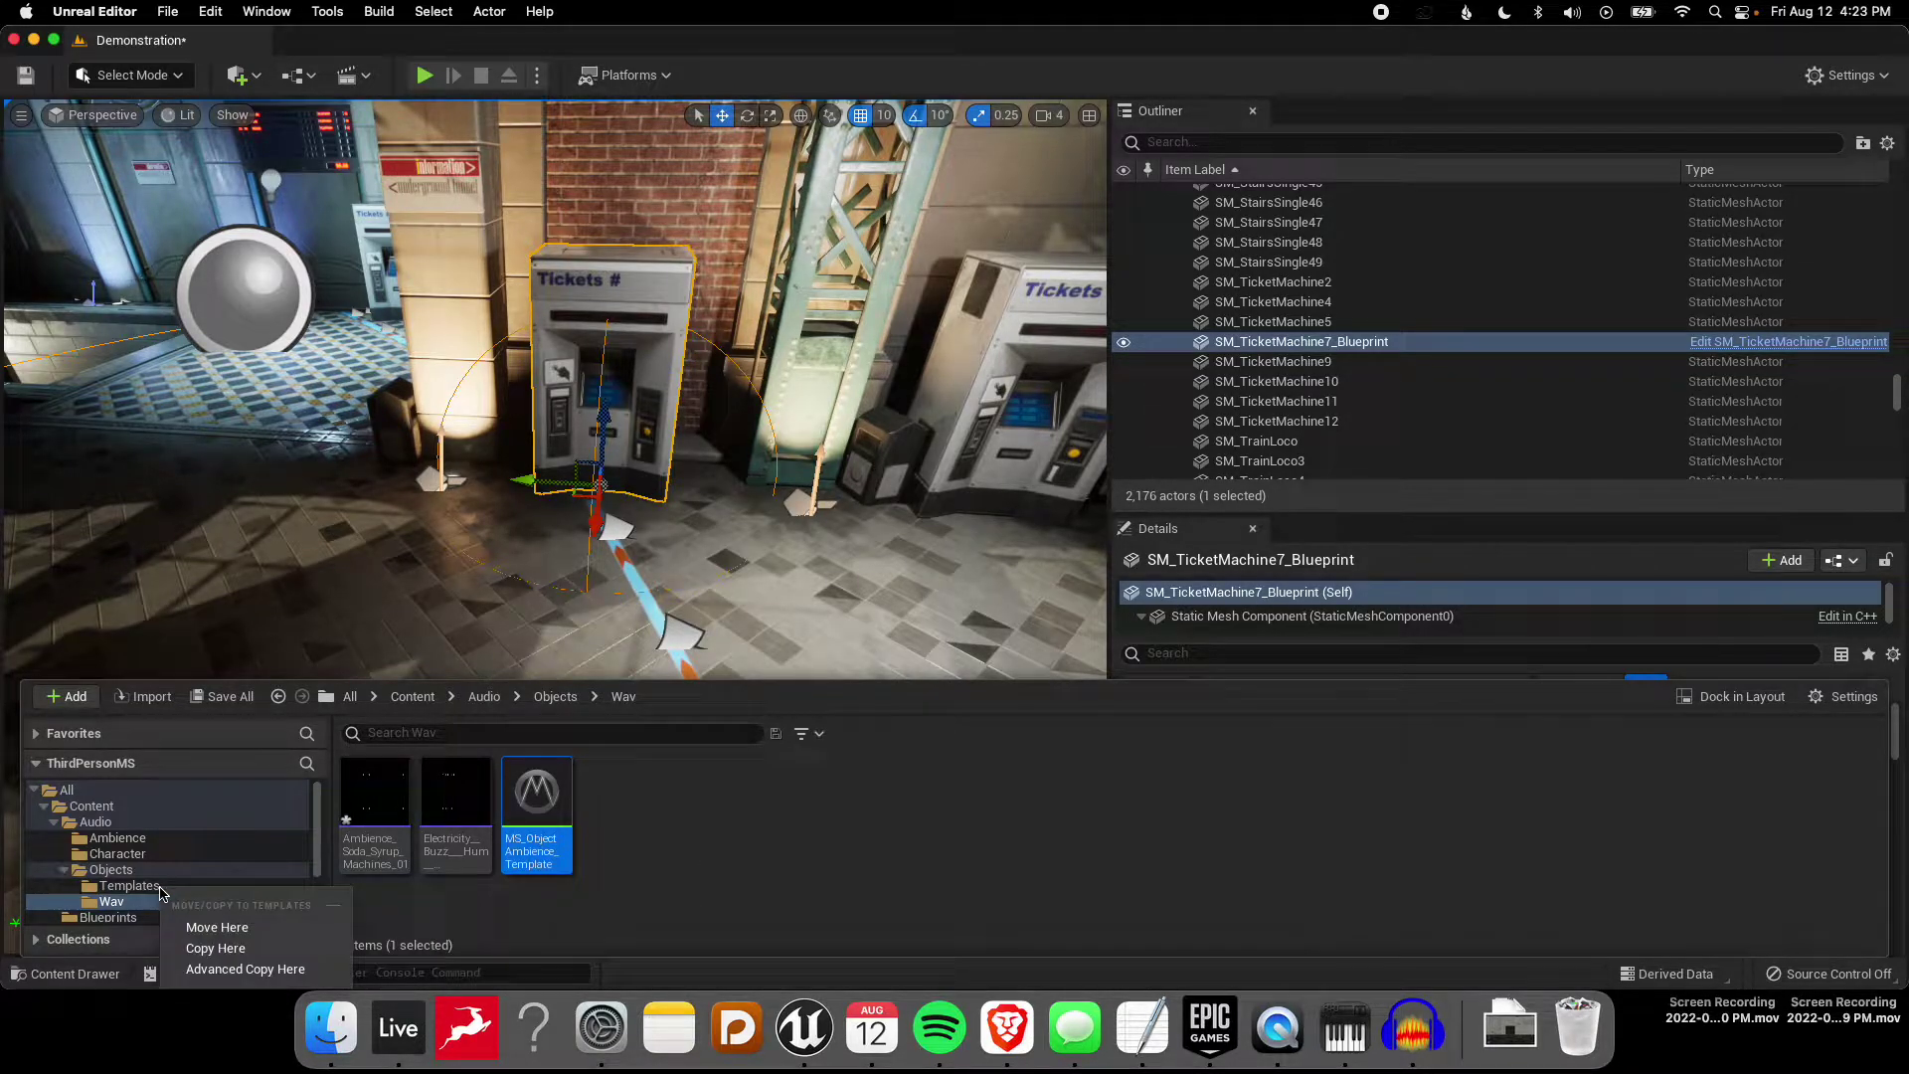
pyautogui.click(217, 927)
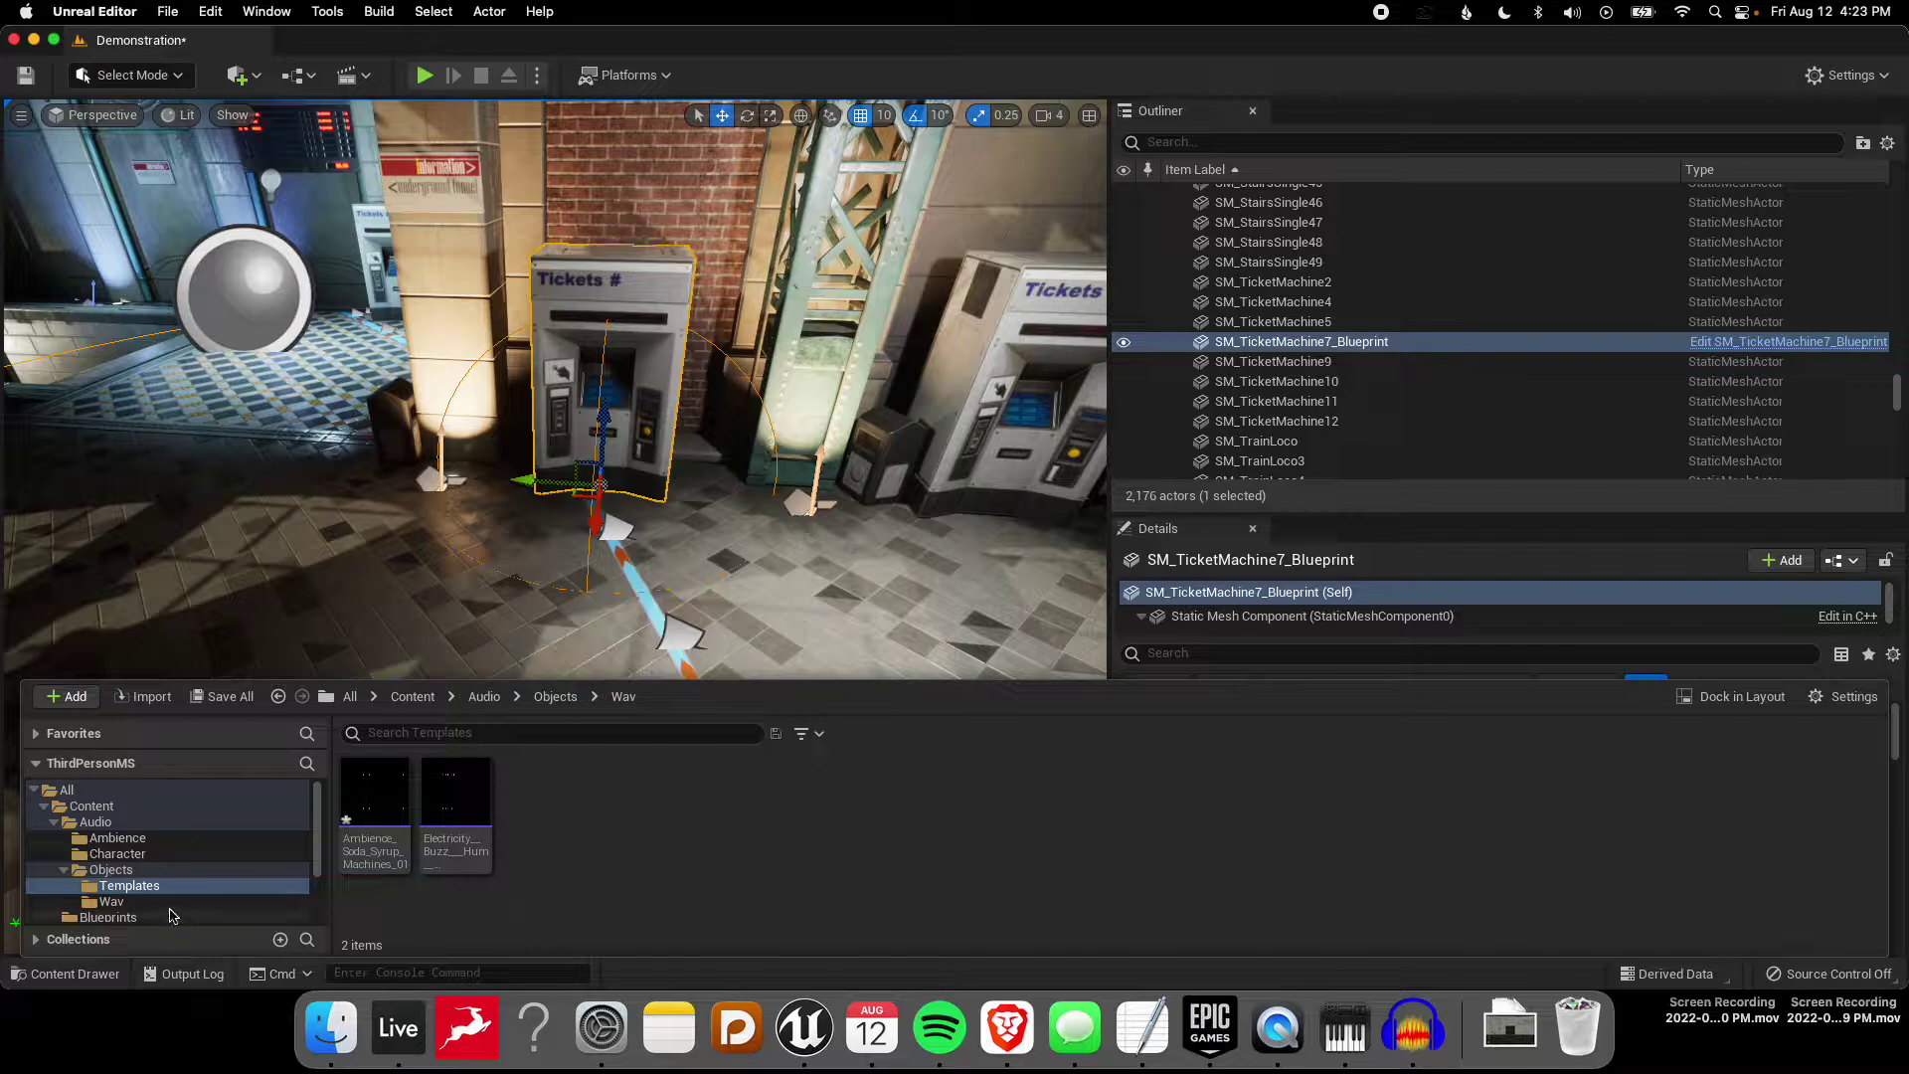
pyautogui.click(129, 886)
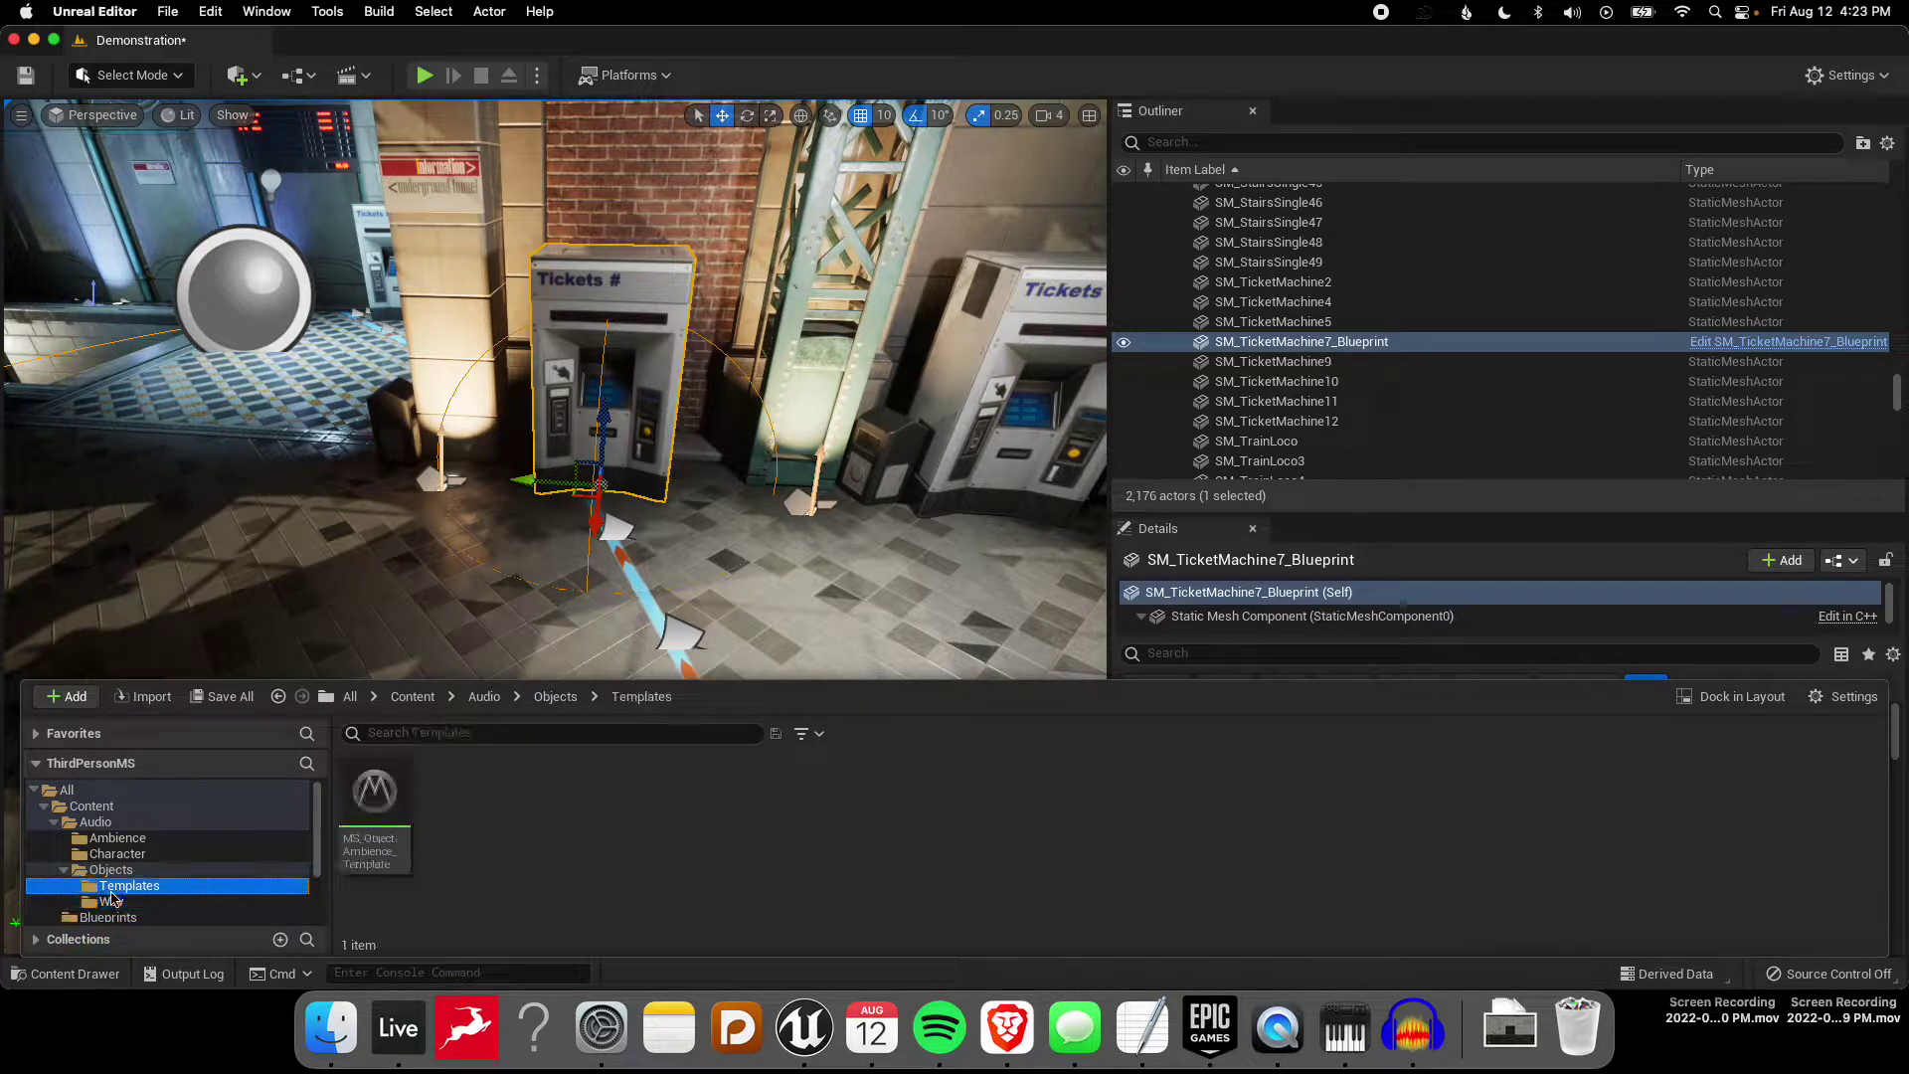
# Step: Create a MetaSound Source Preset from MS_ObjectAmbience_Template, keep the suggested name, and open the preset for editing
pyautogui.rightClick(383, 852)
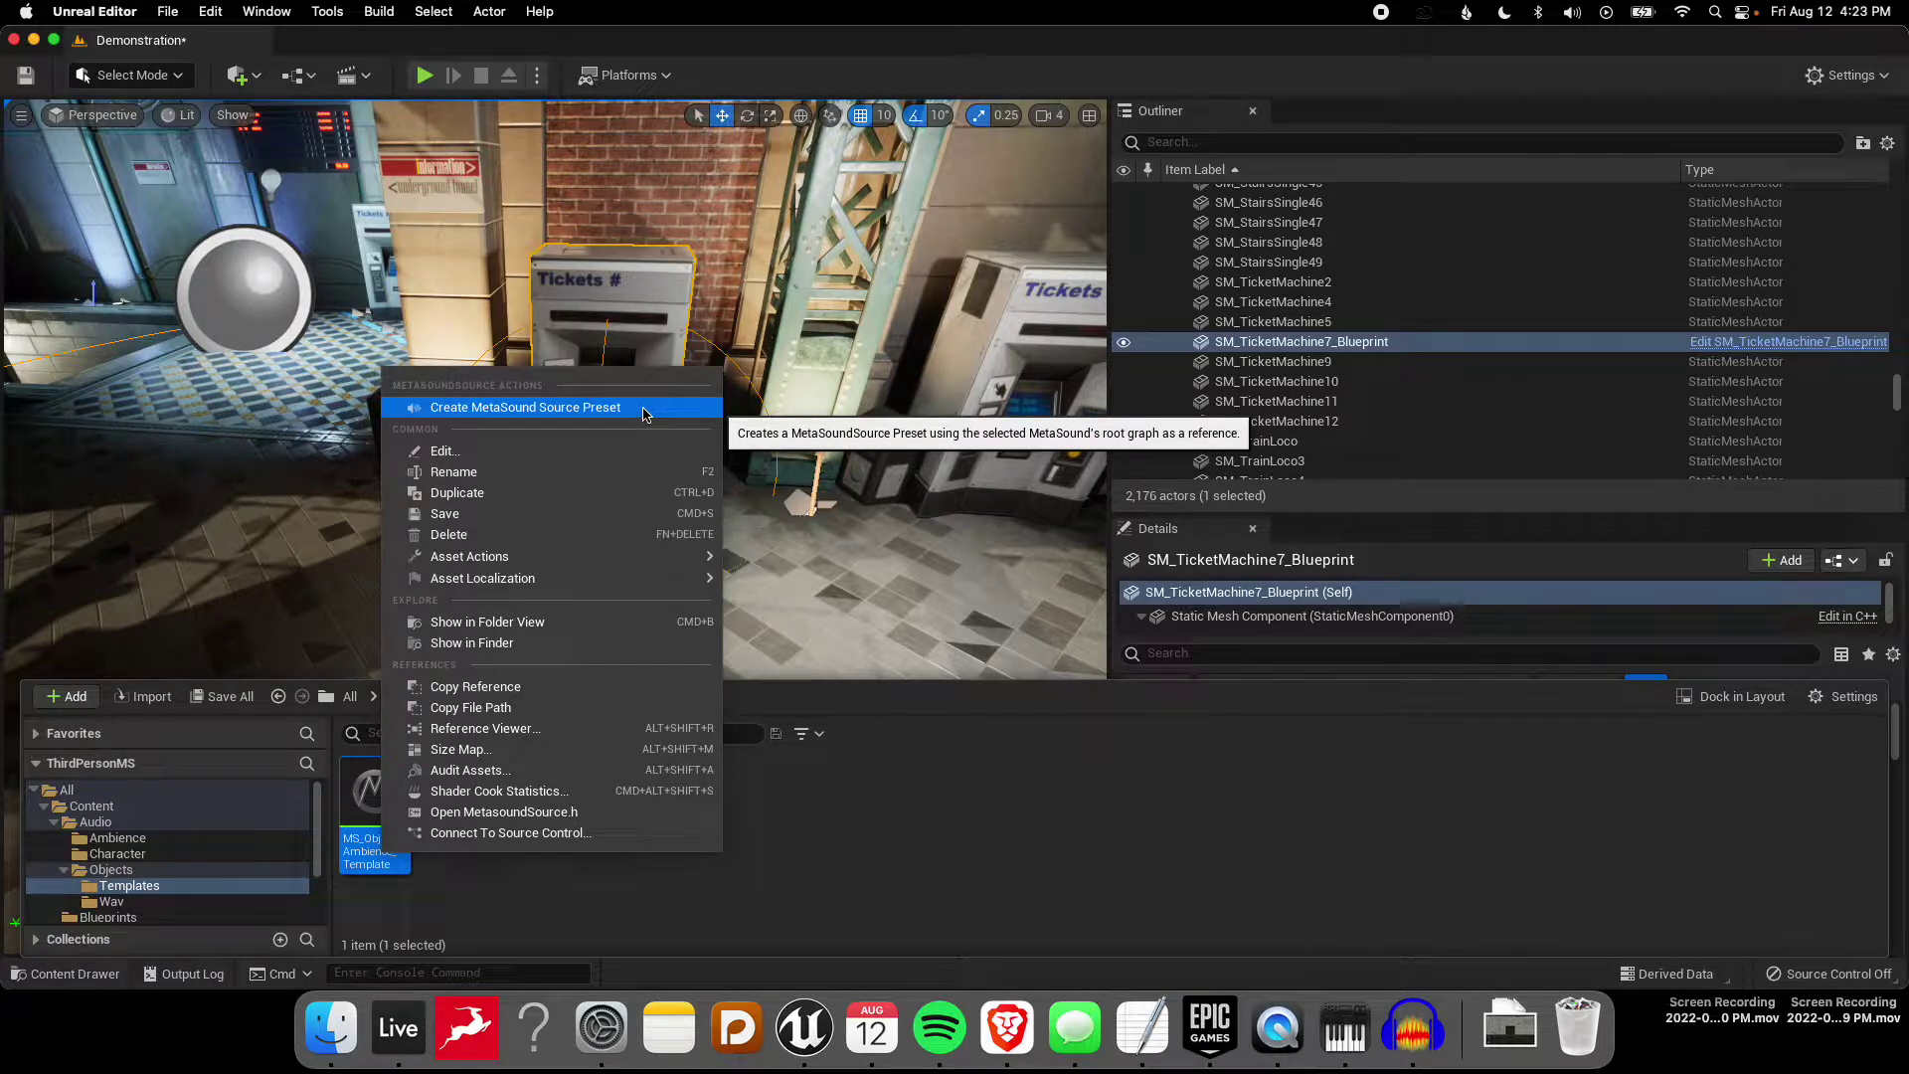
pyautogui.click(525, 407)
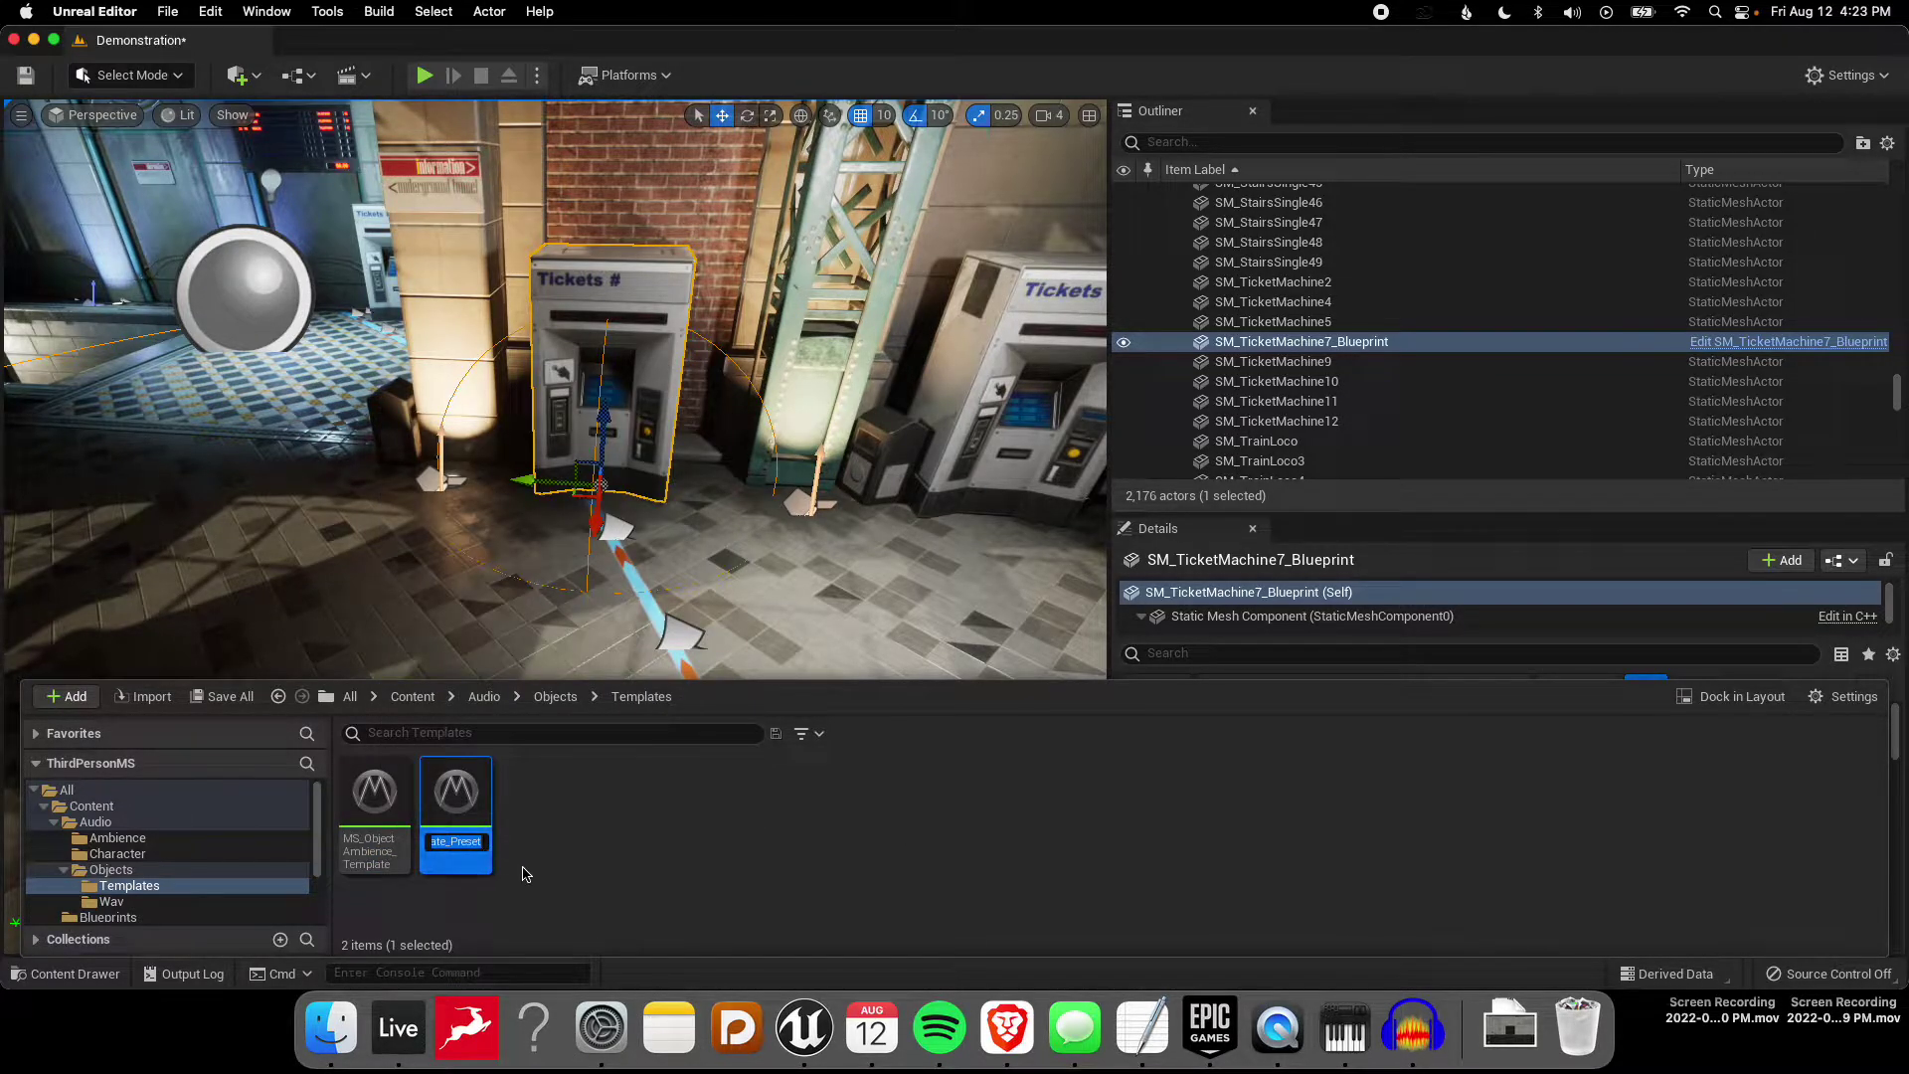
pyautogui.press('Return')
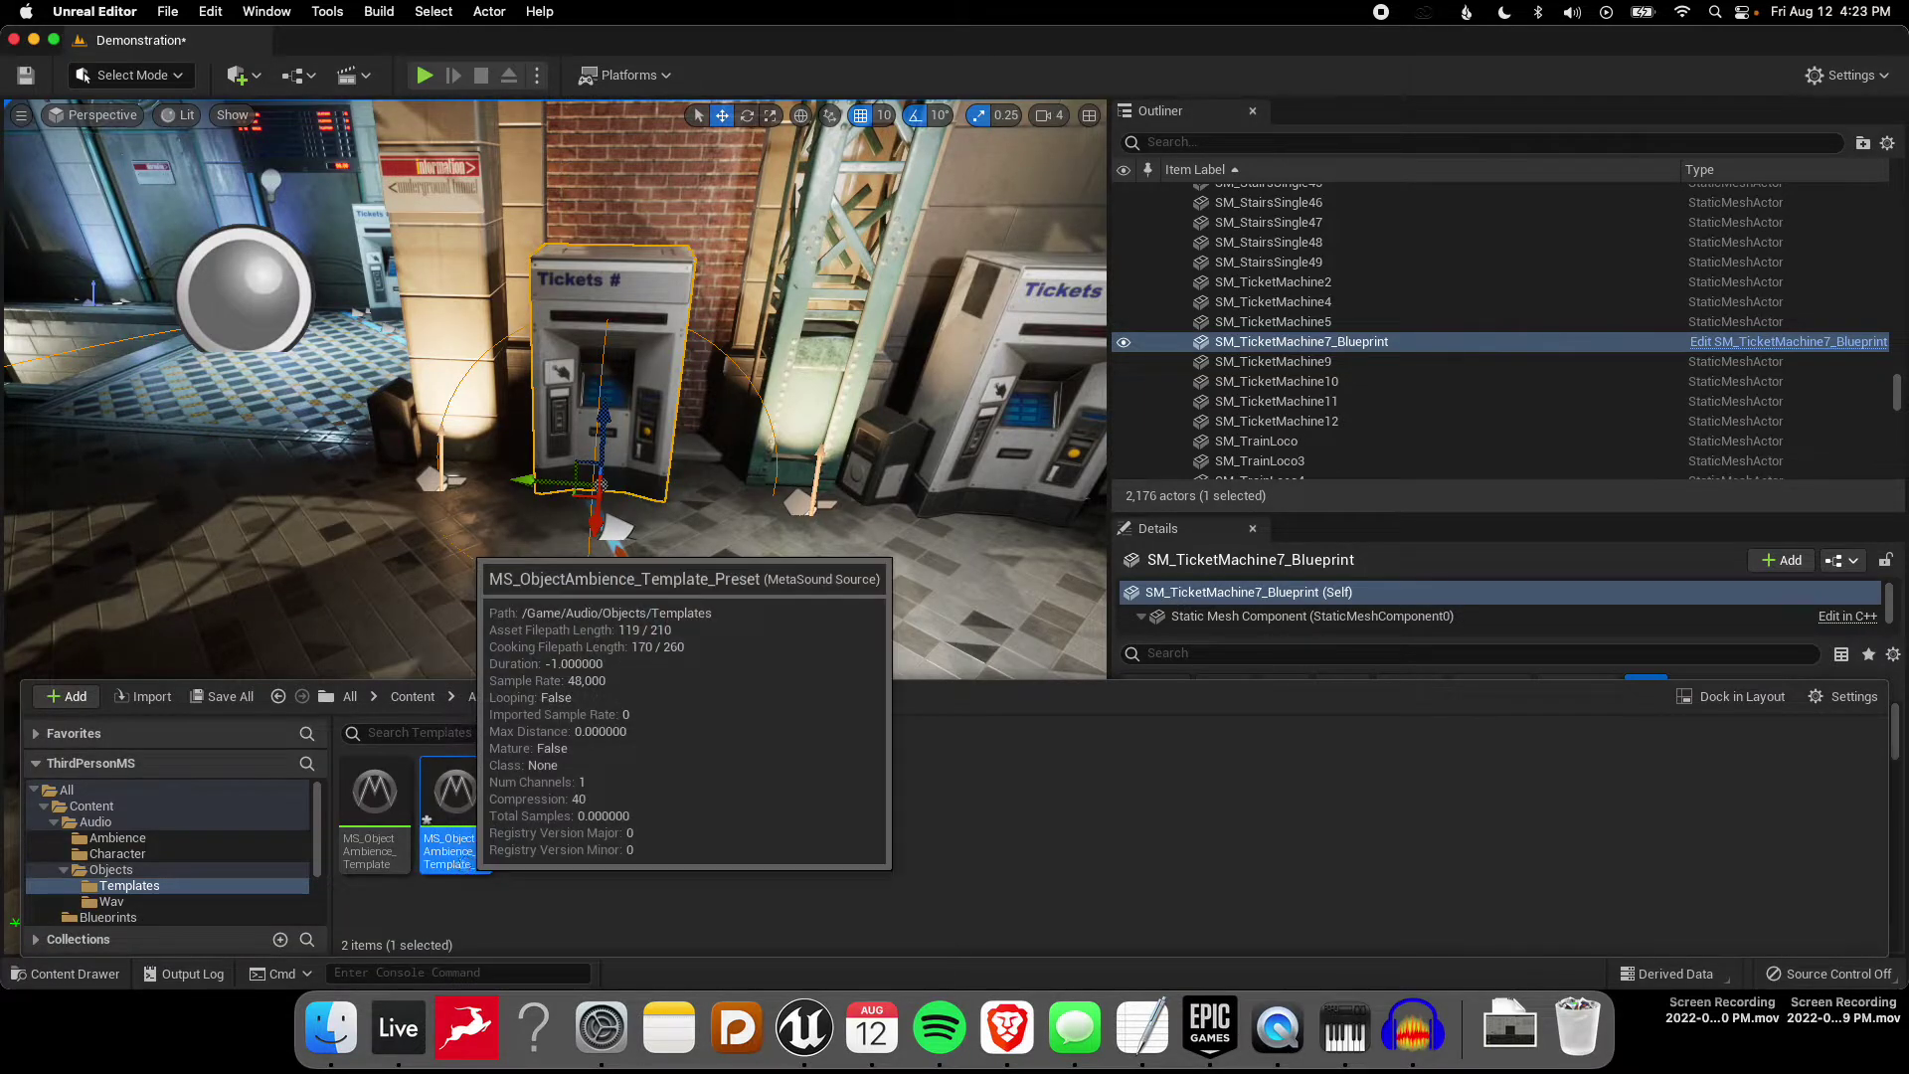
pyautogui.doubleClick(459, 861)
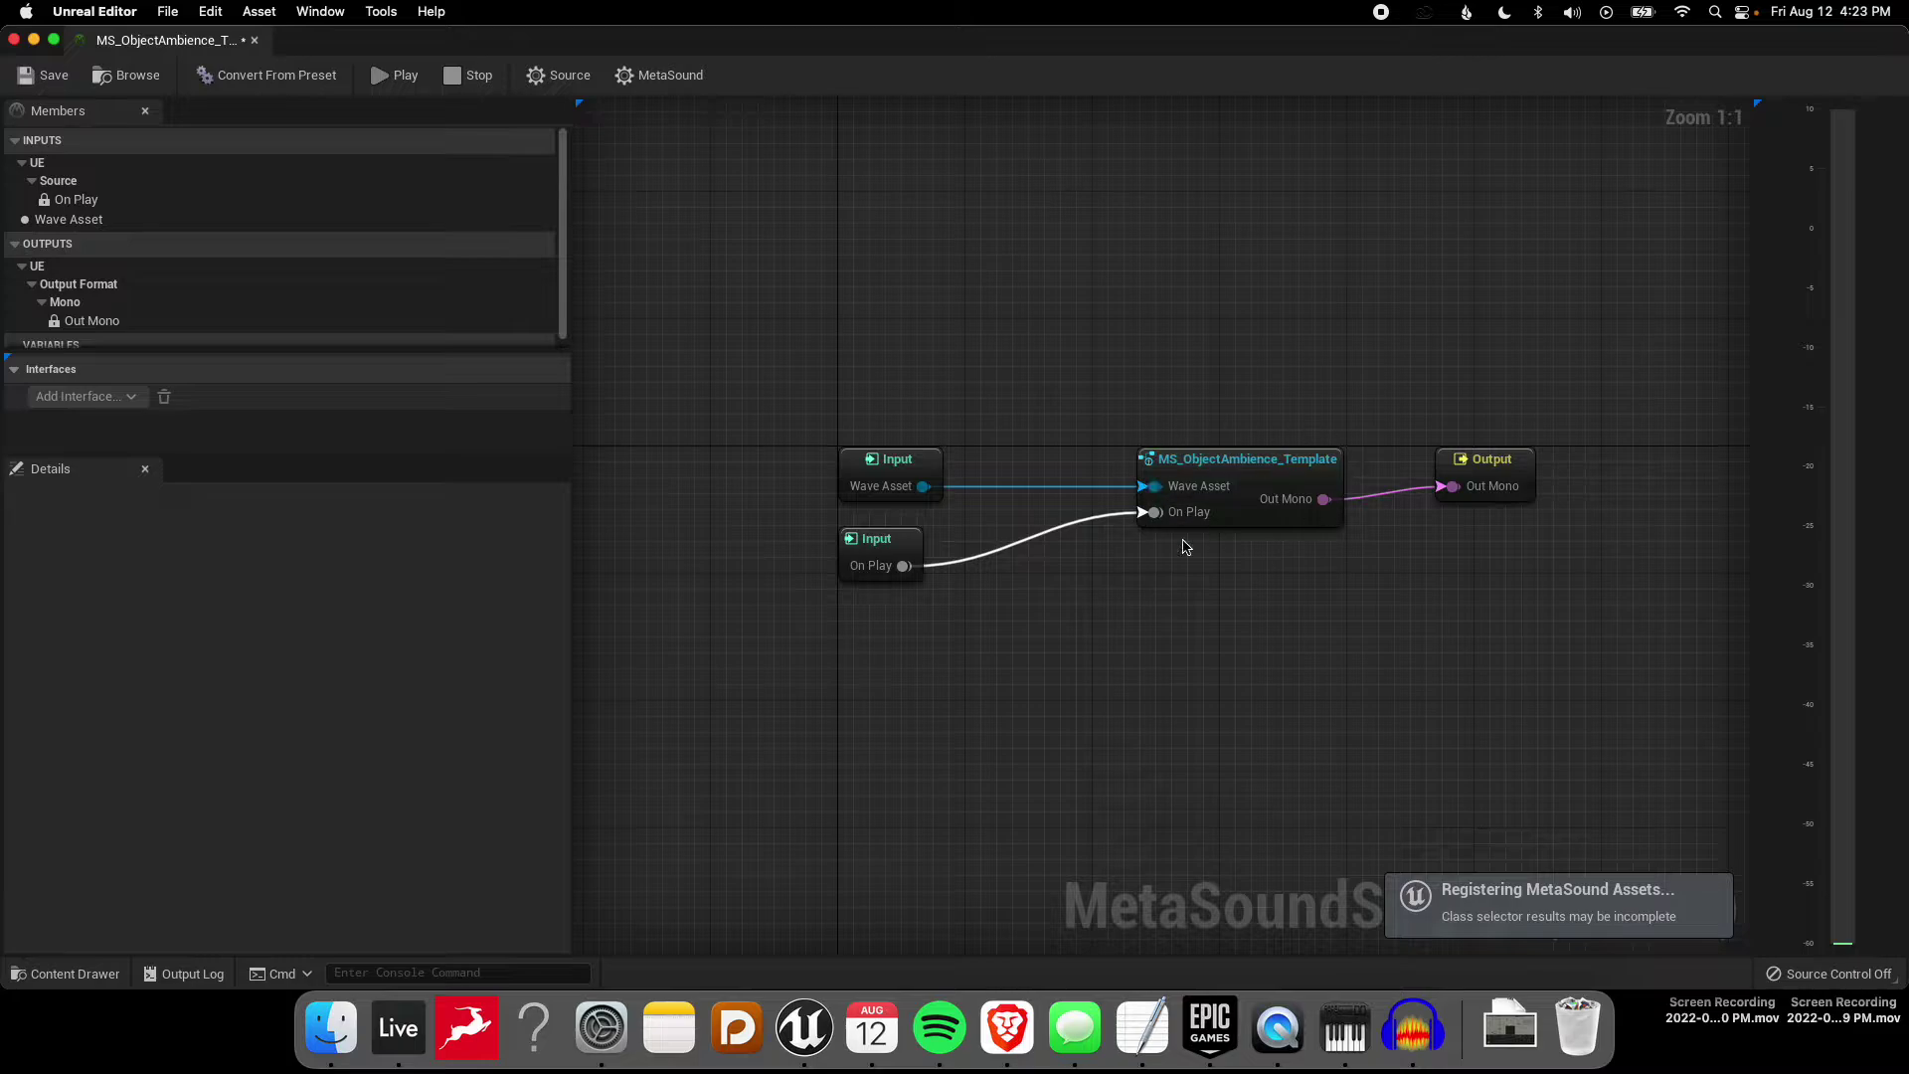
# Step: Inspect the template graph referenced by the preset and its Wave Asset input's details, then close the template graph
pyautogui.doubleClick(1266, 458)
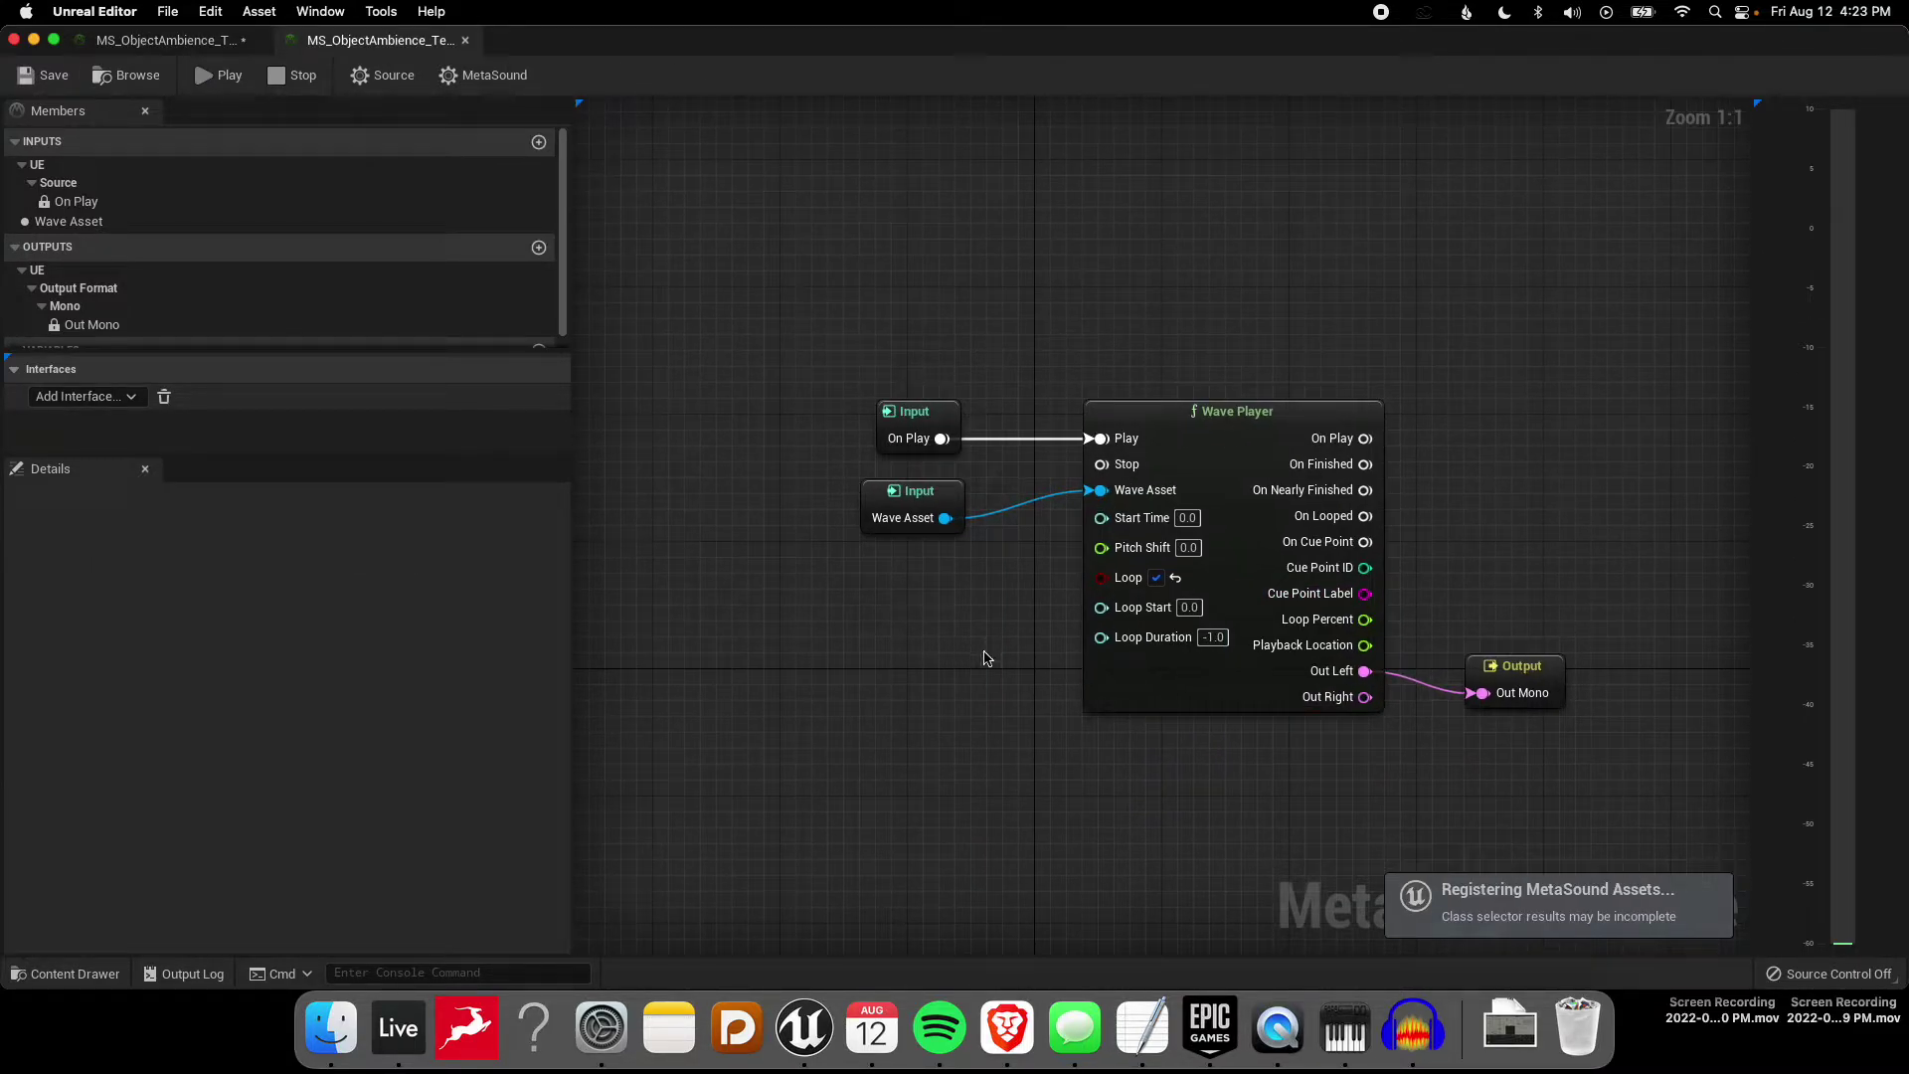
pyautogui.click(895, 509)
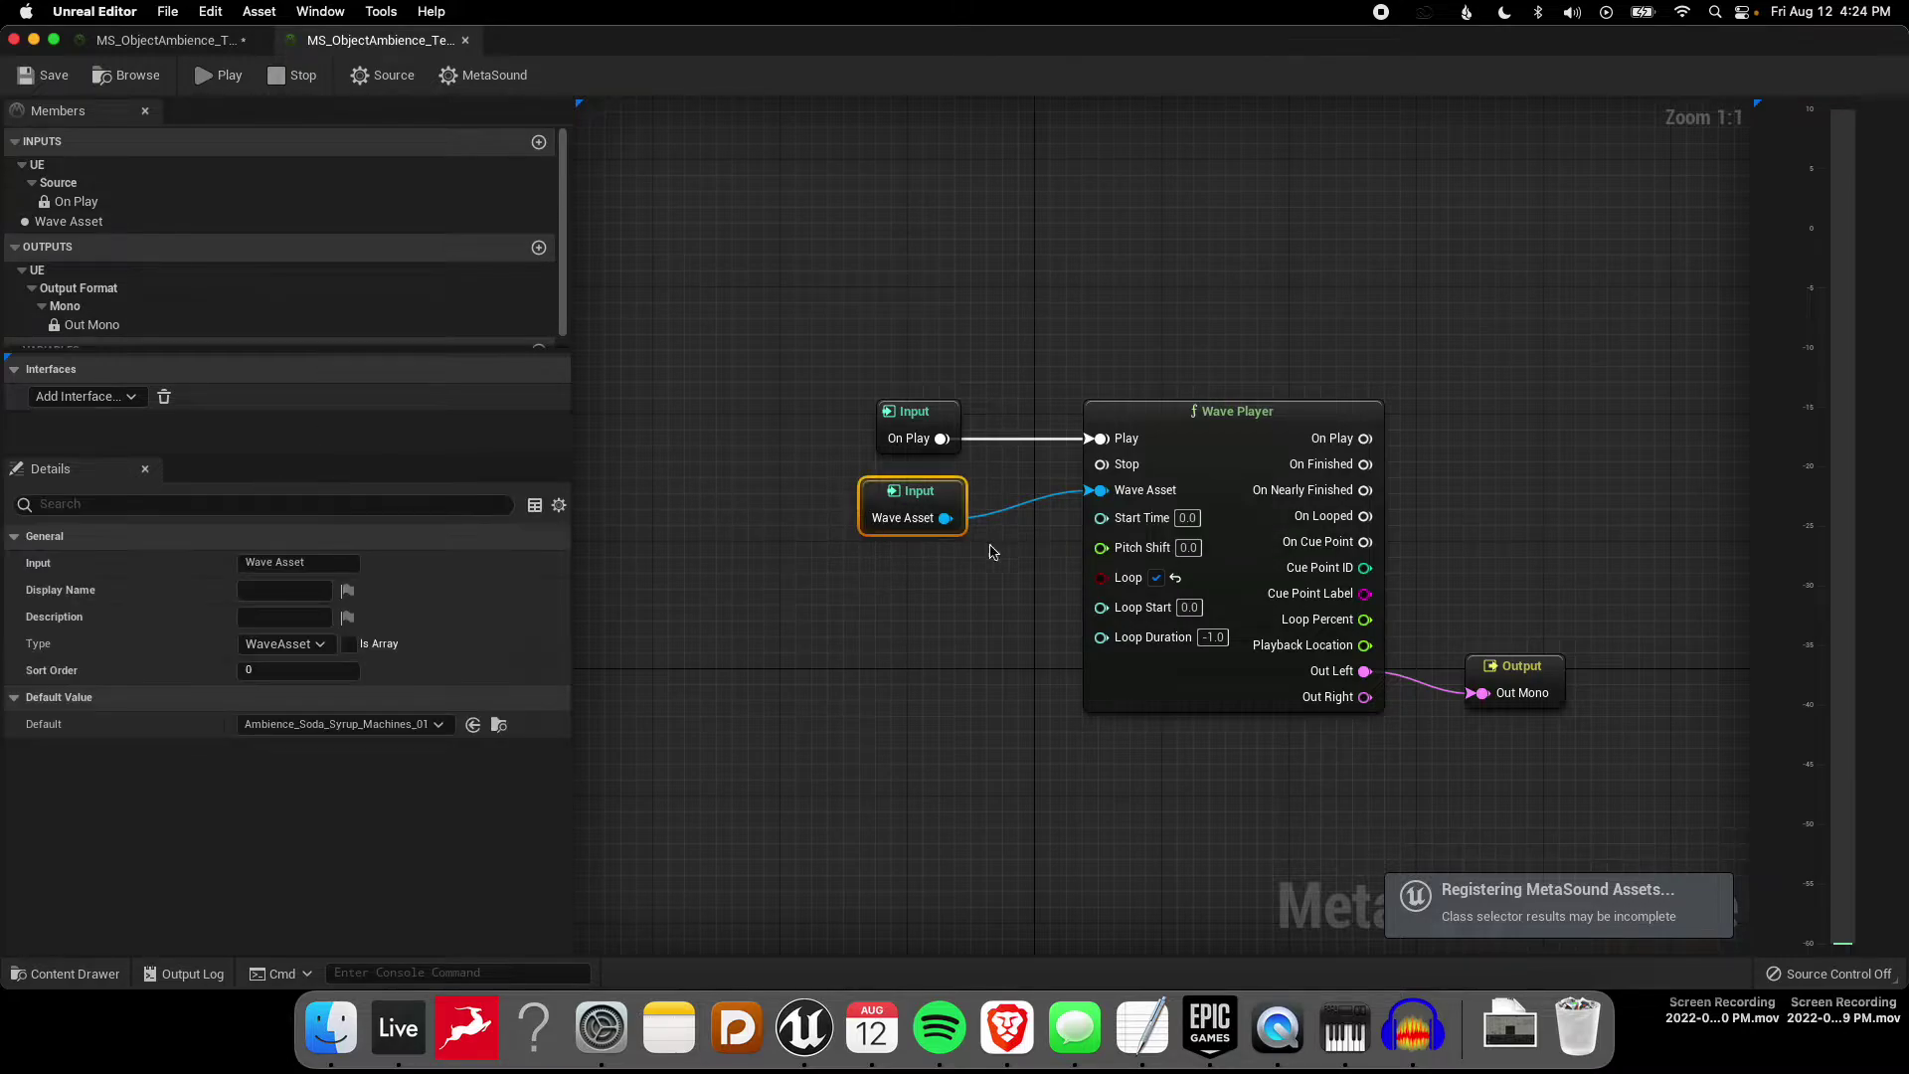
pyautogui.click(465, 40)
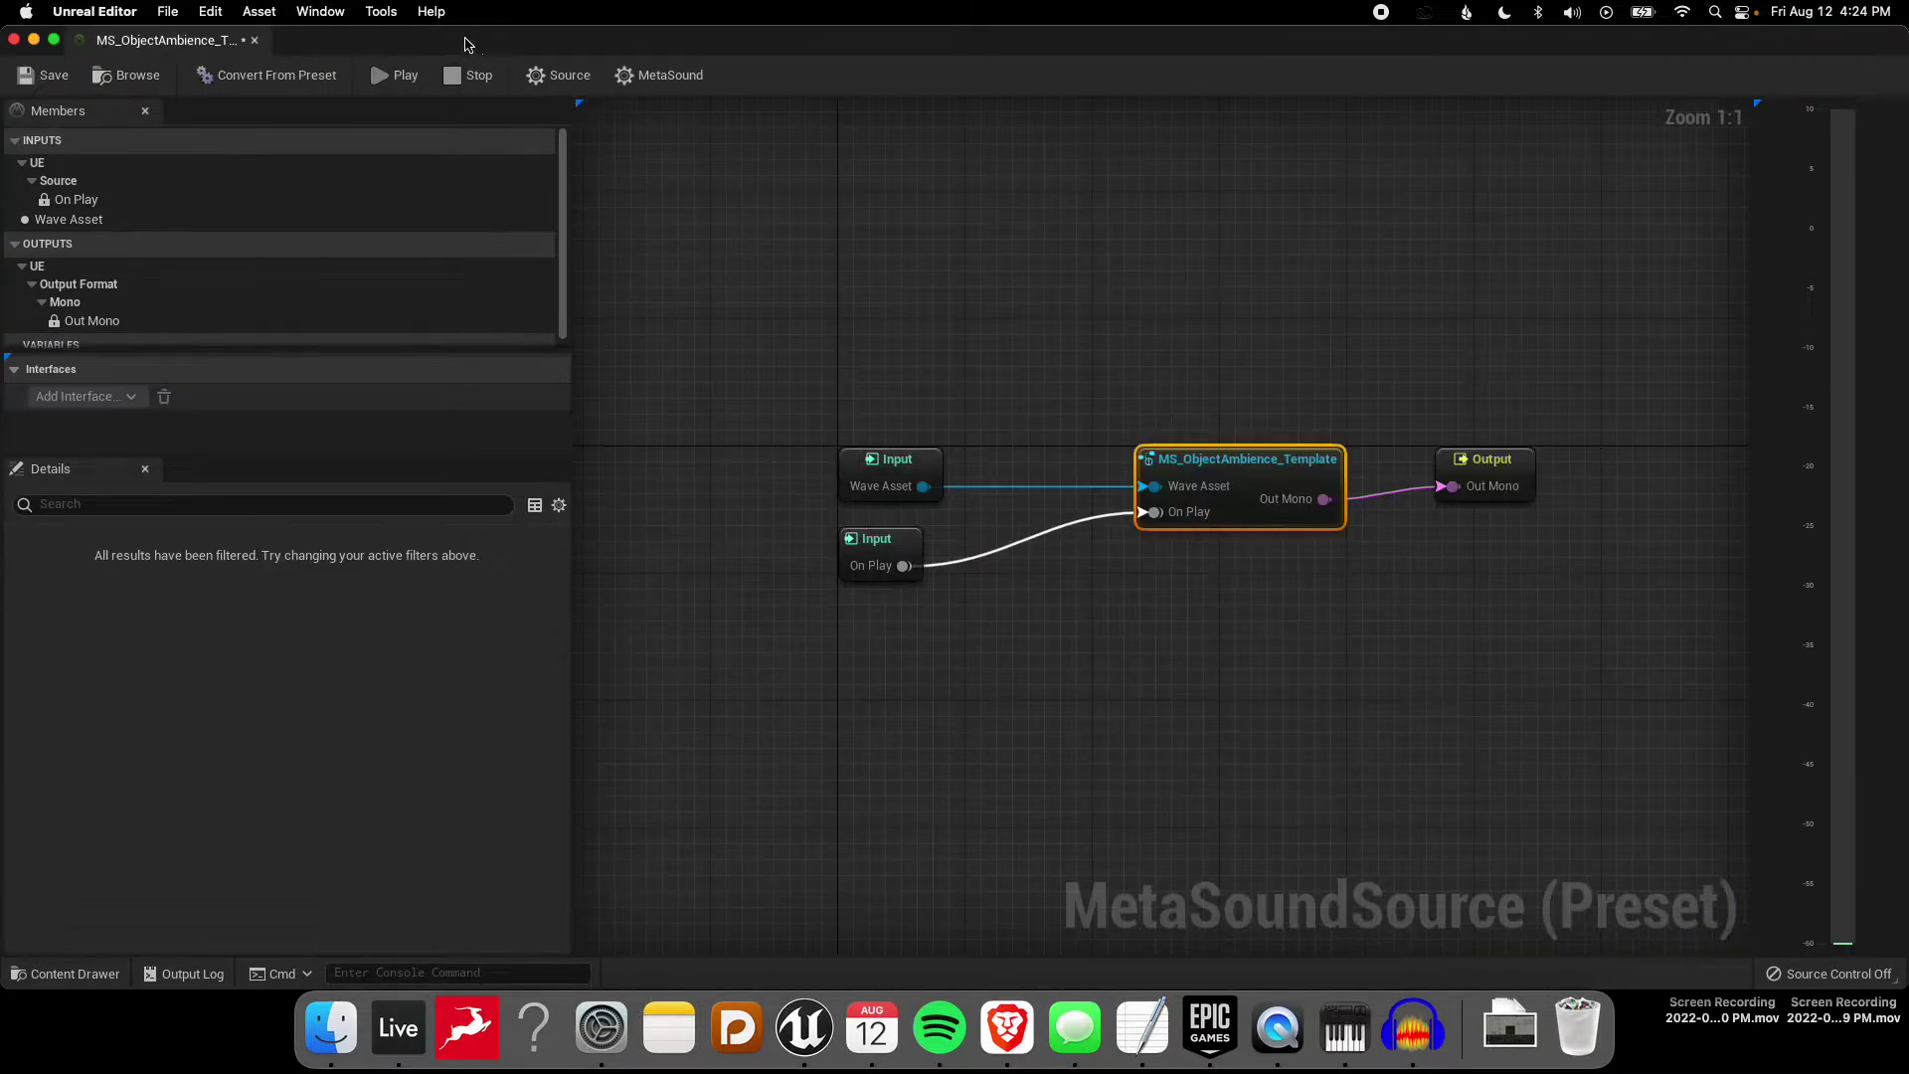
# Step: Override the preset's inherited Wave Asset default with the Electricity__Buzz___Hum__Fluorescent_Light sound wave
pyautogui.click(933, 471)
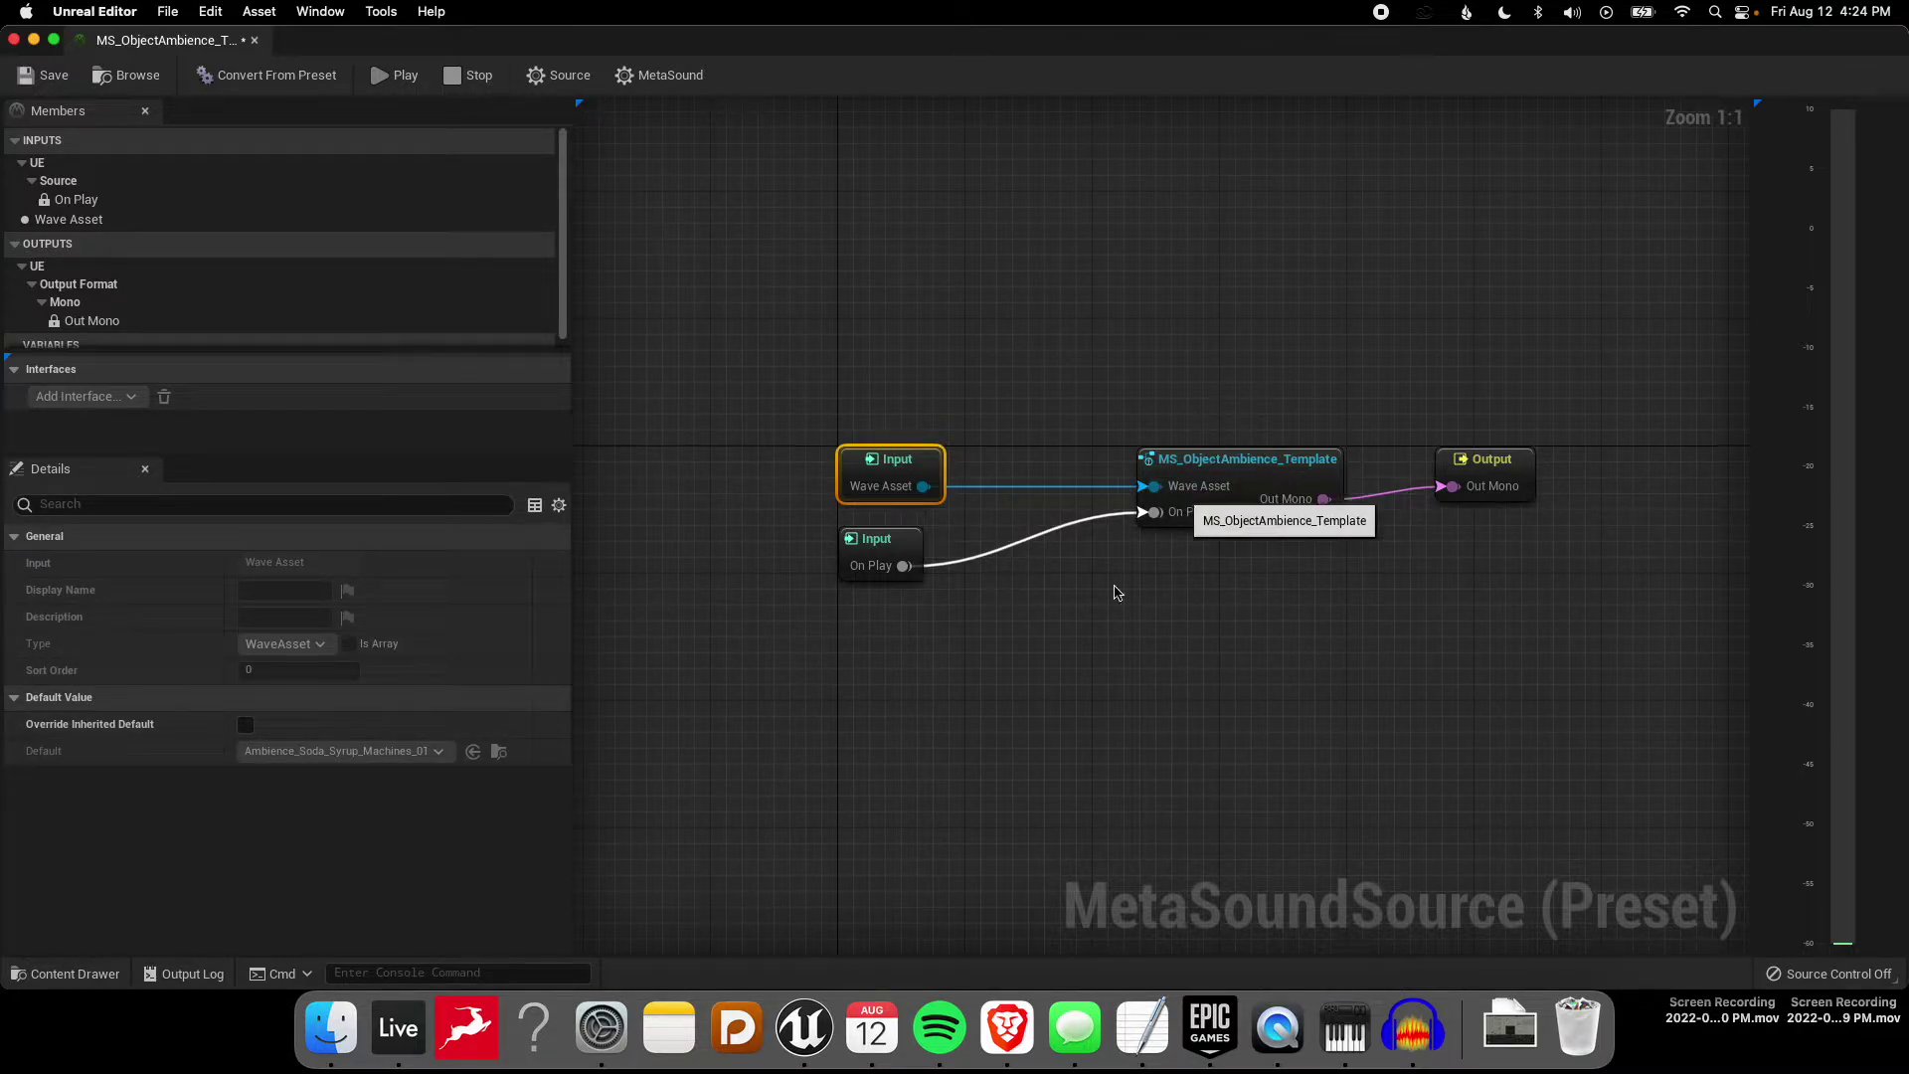
pyautogui.click(246, 727)
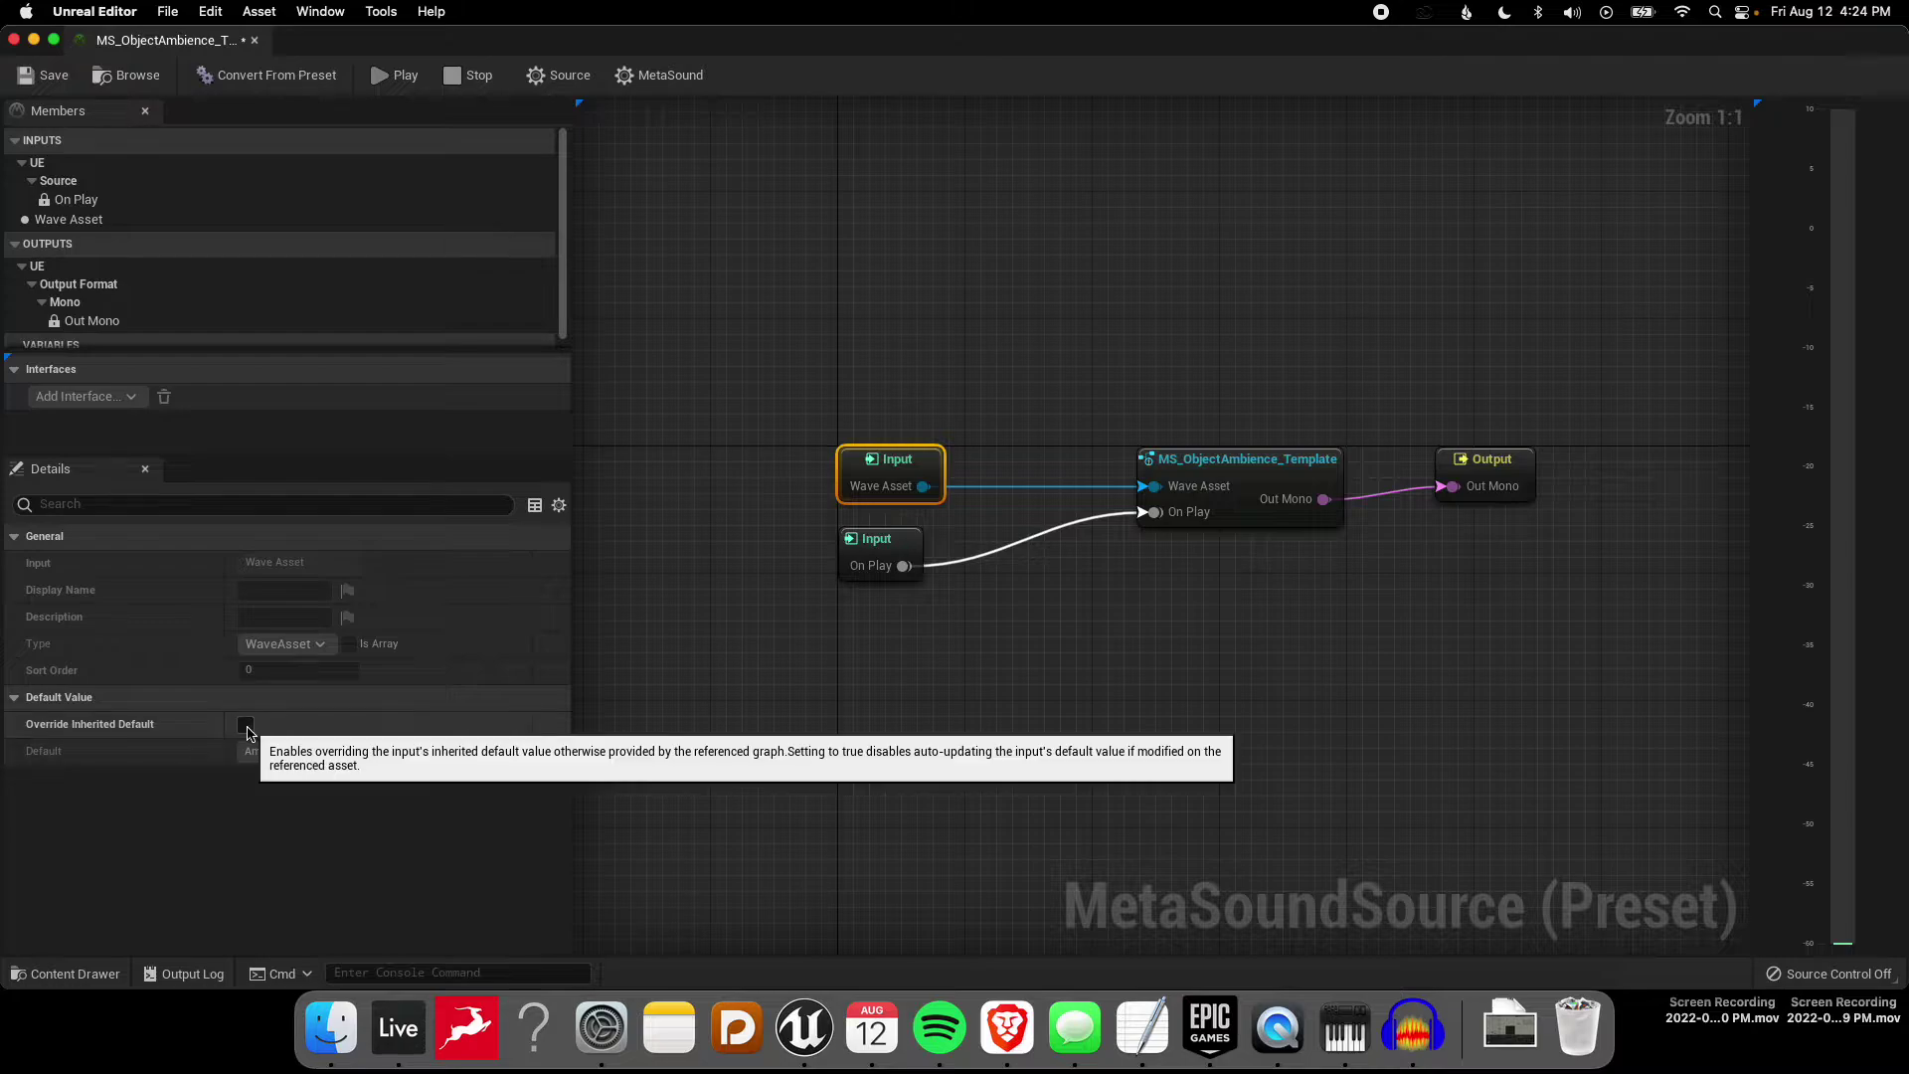
pyautogui.click(437, 752)
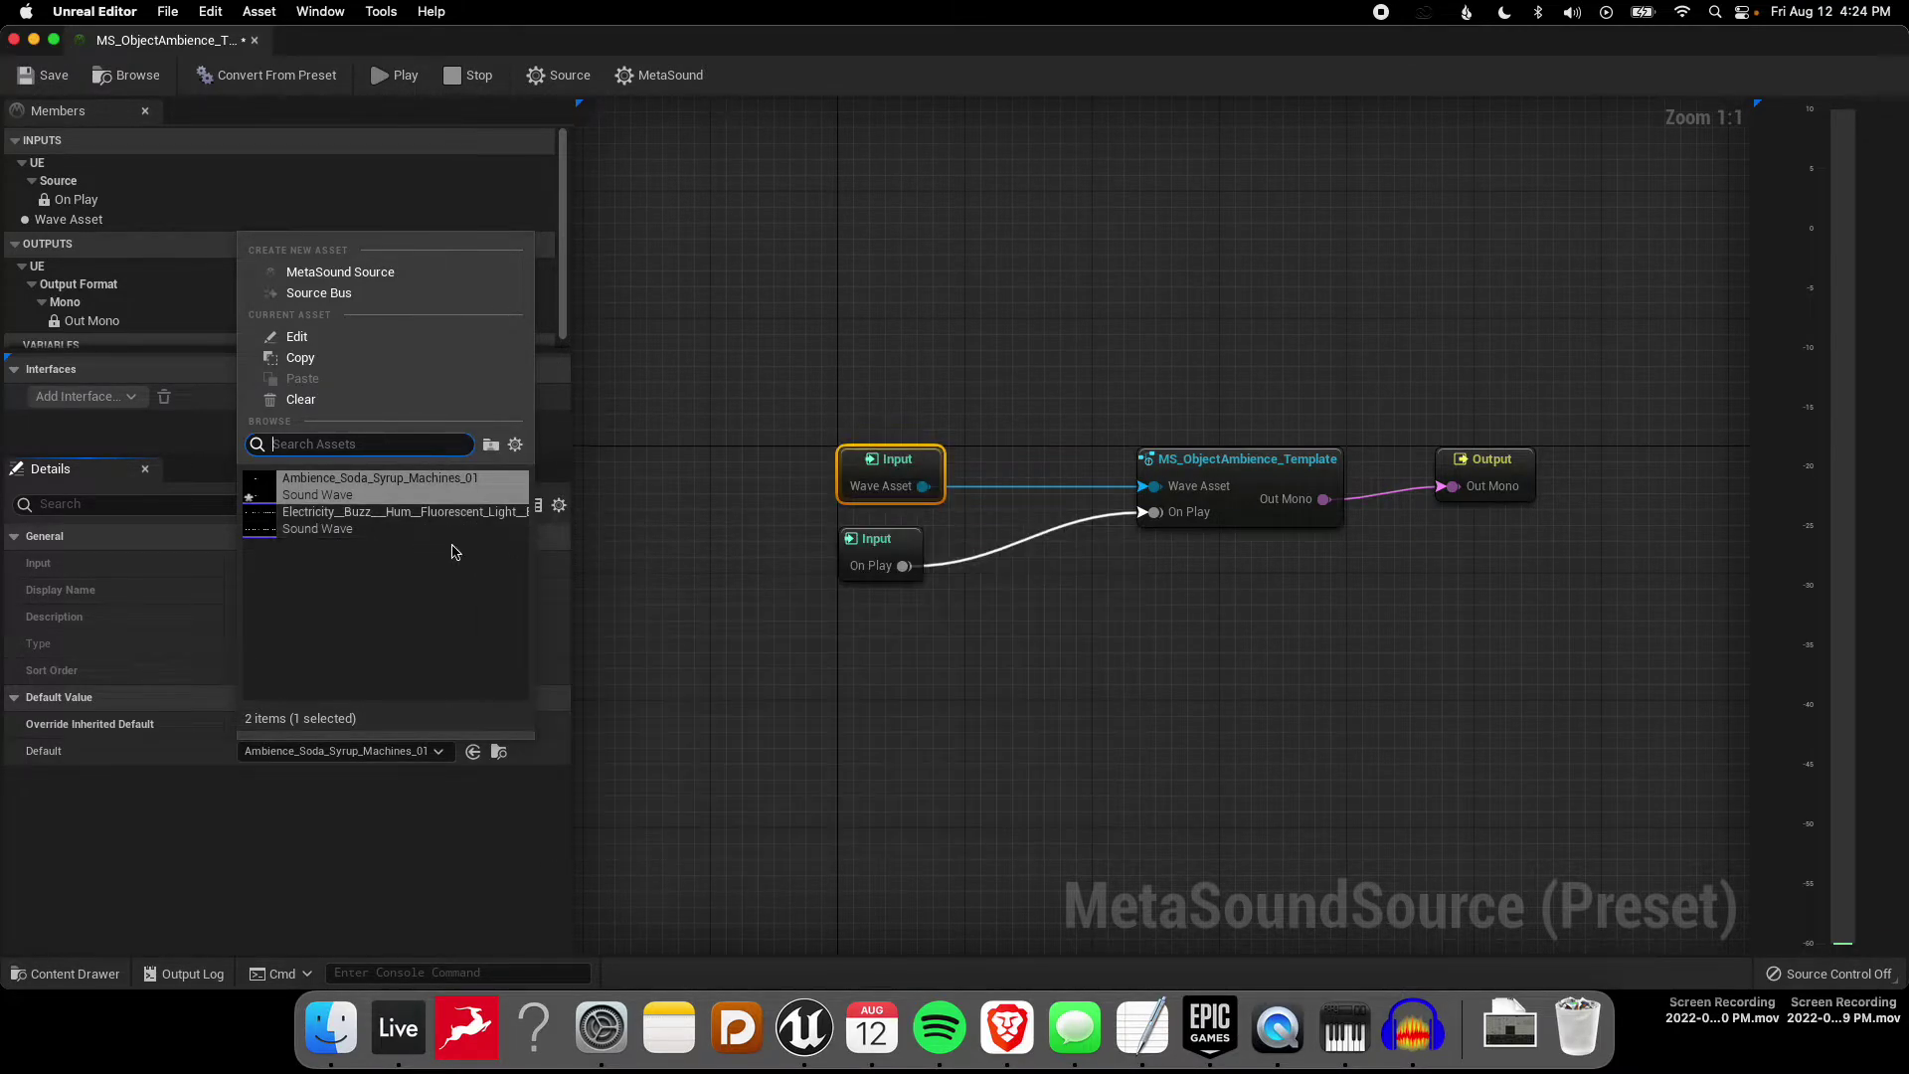
pyautogui.click(360, 526)
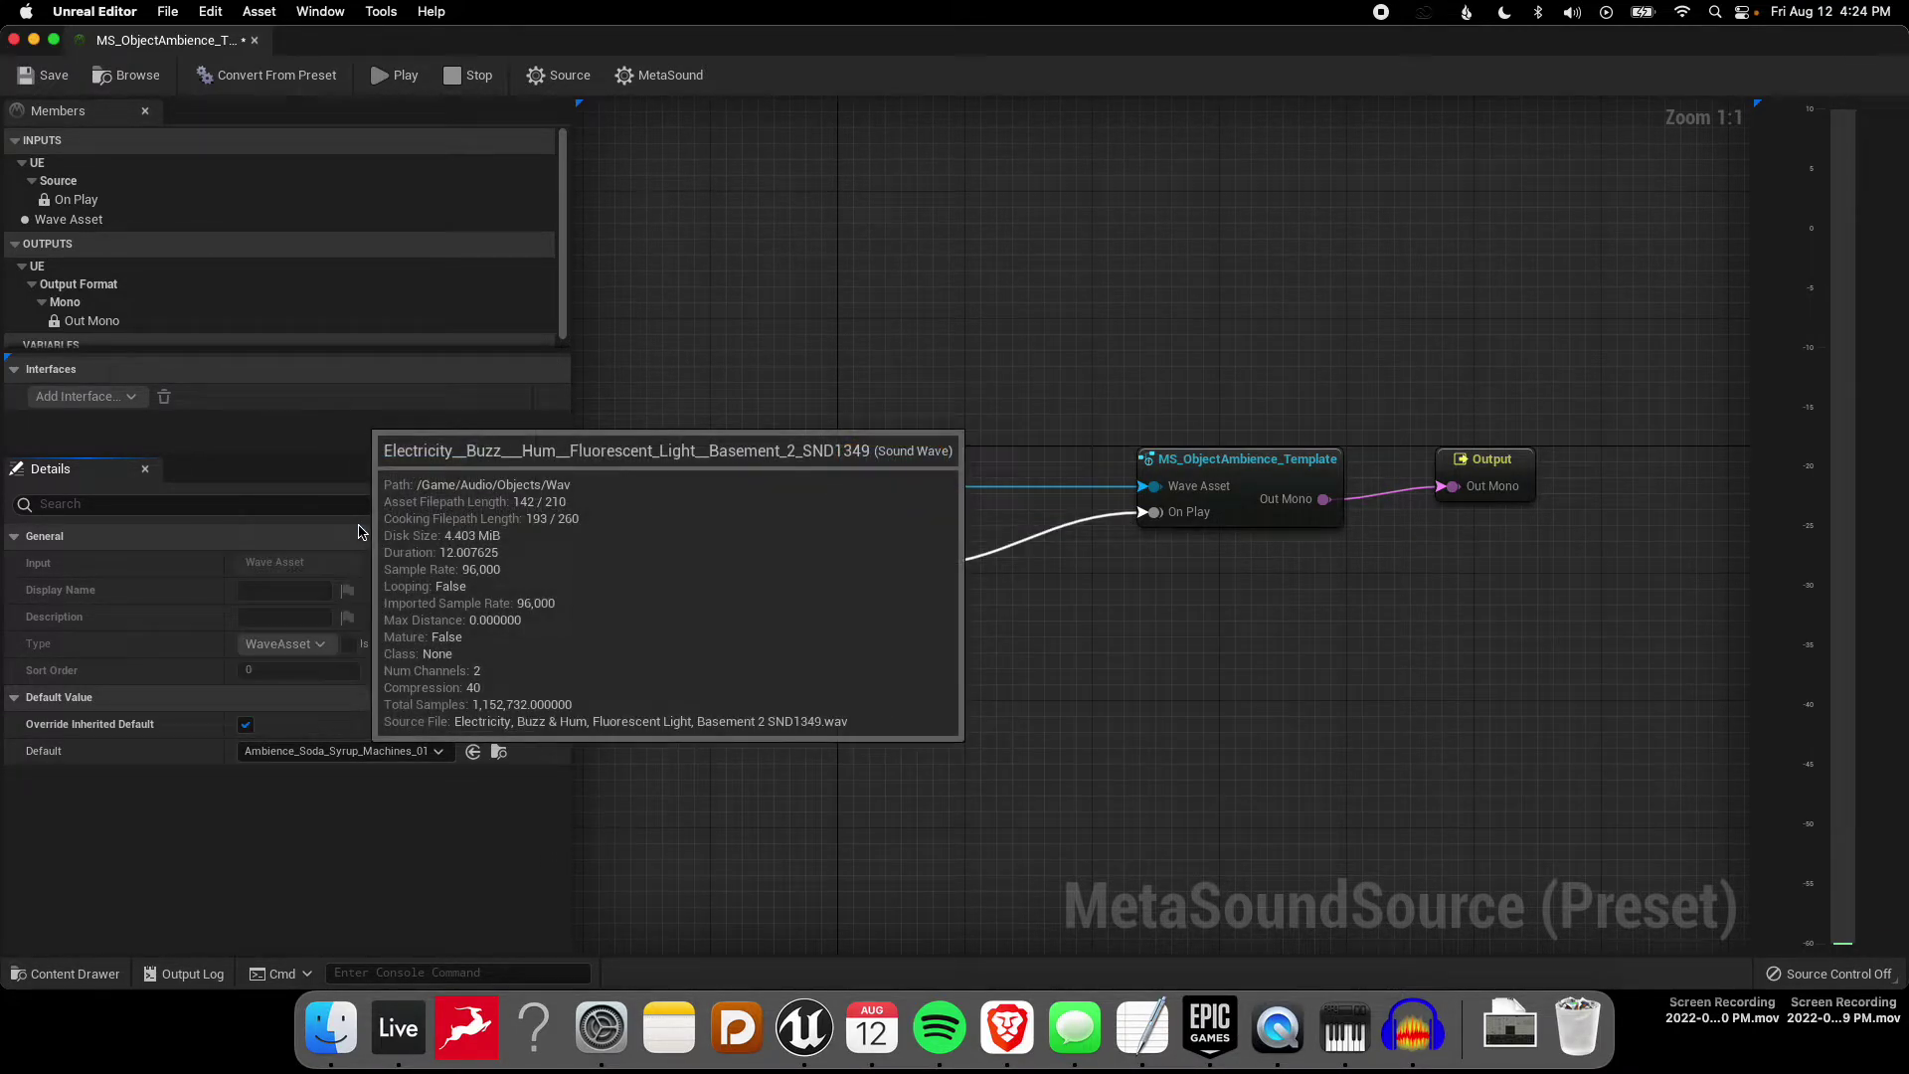
pyautogui.click(1018, 808)
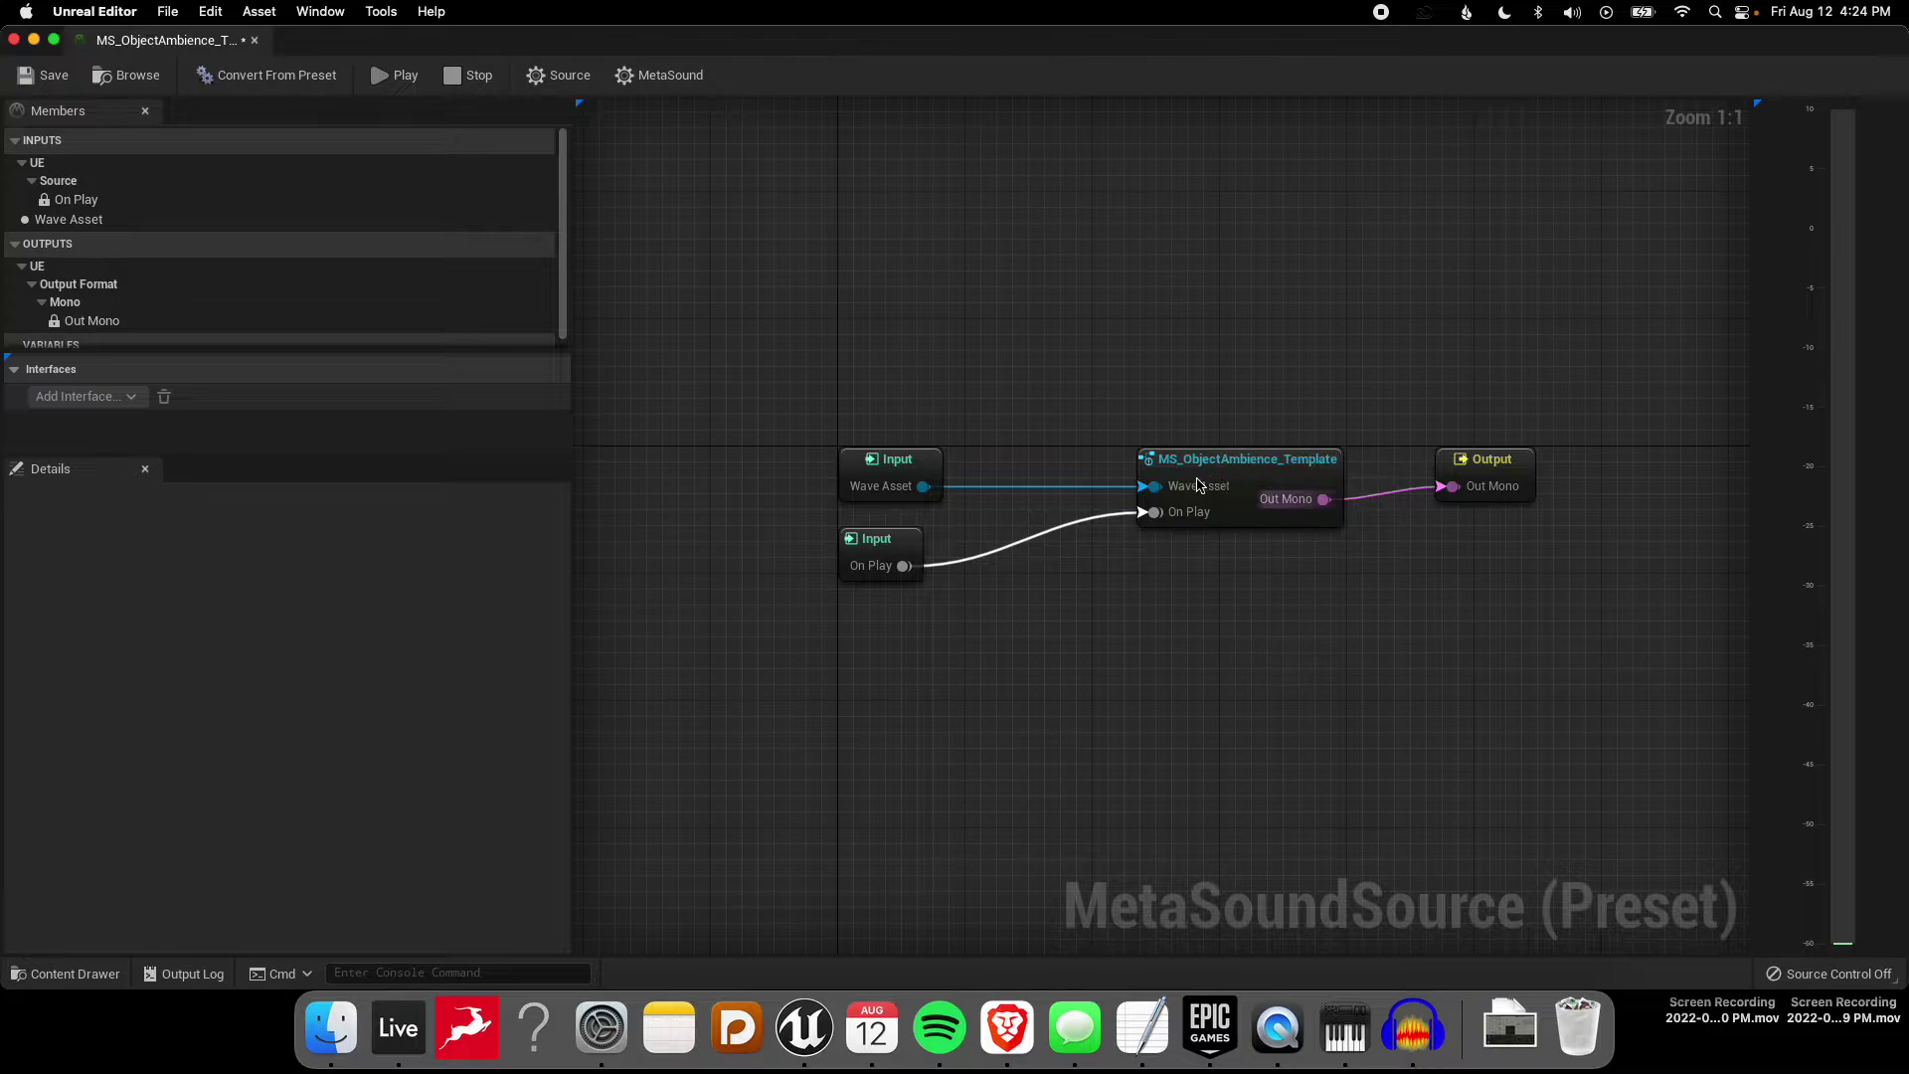
# Step: Review the referenced MS_ObjectAmbience_Template graph, and close both the template and preset editors
pyautogui.doubleClick(1221, 460)
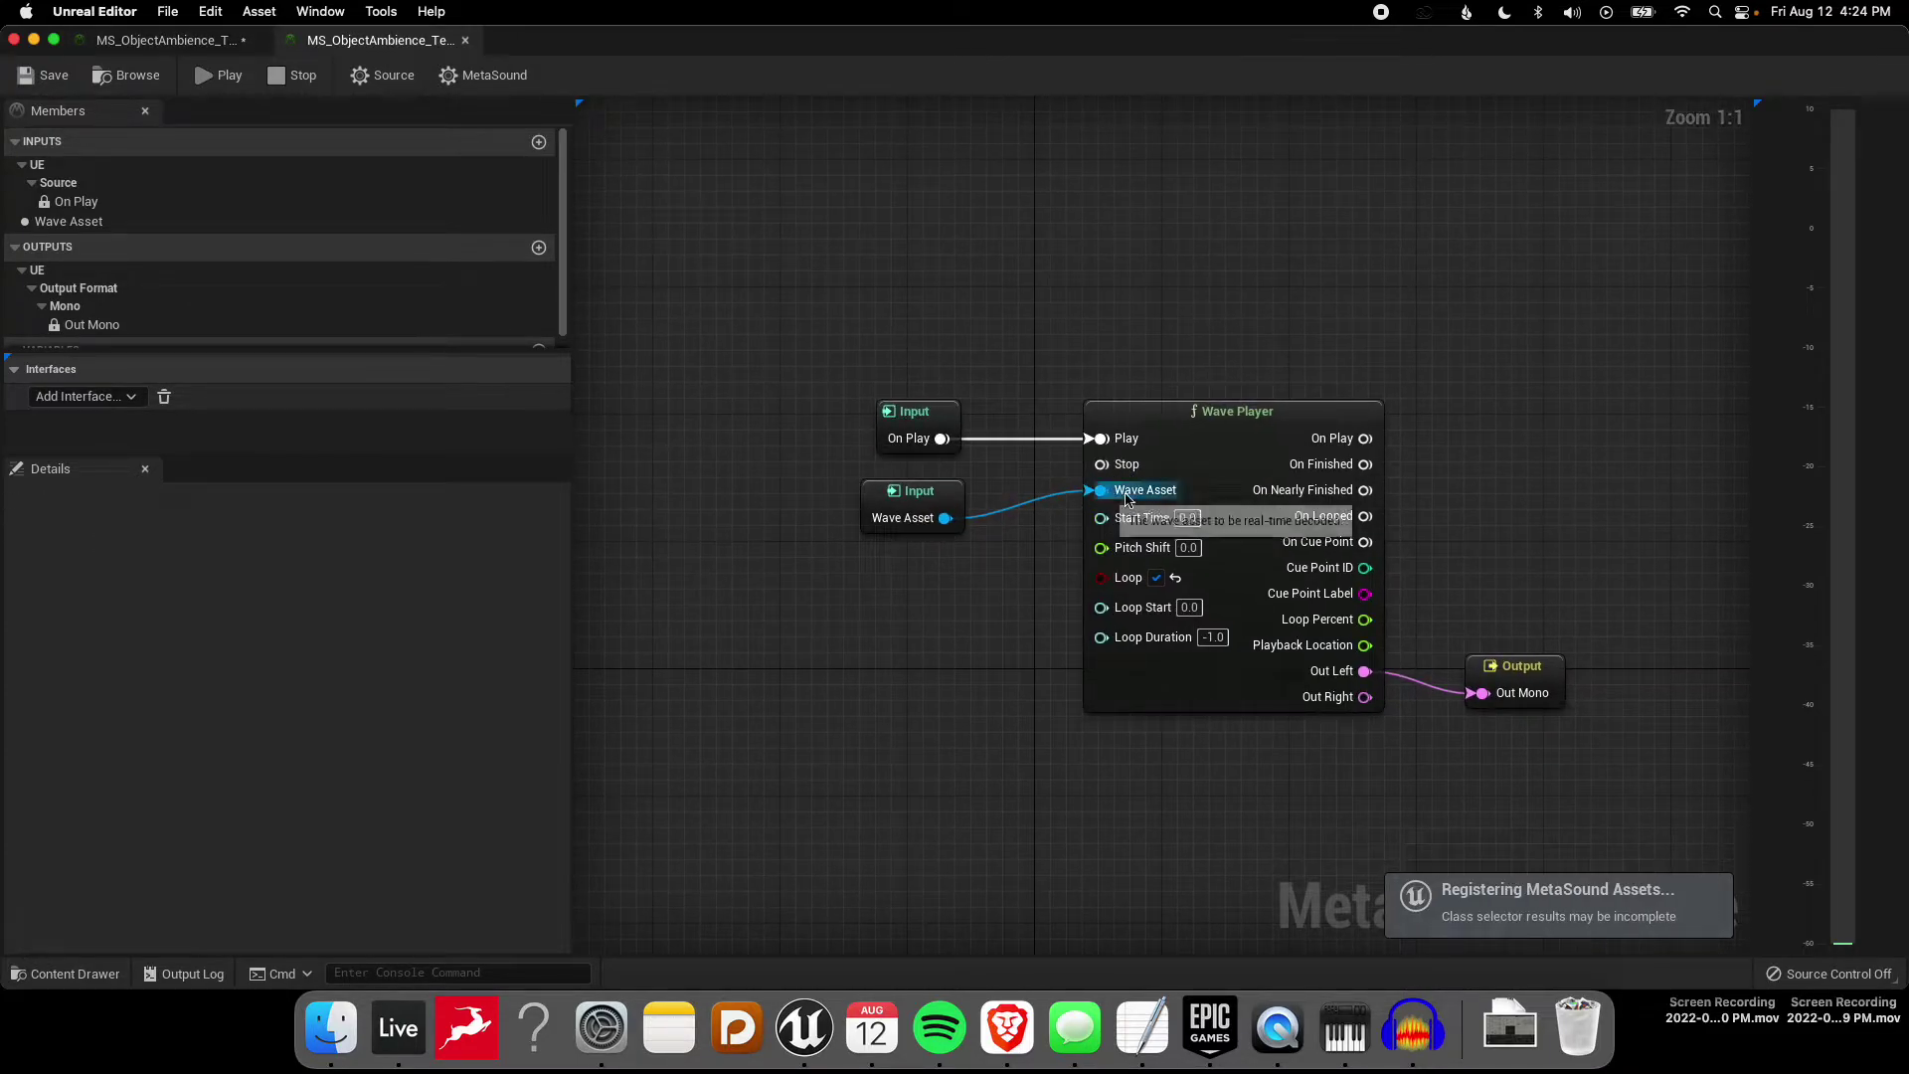
pyautogui.click(171, 41)
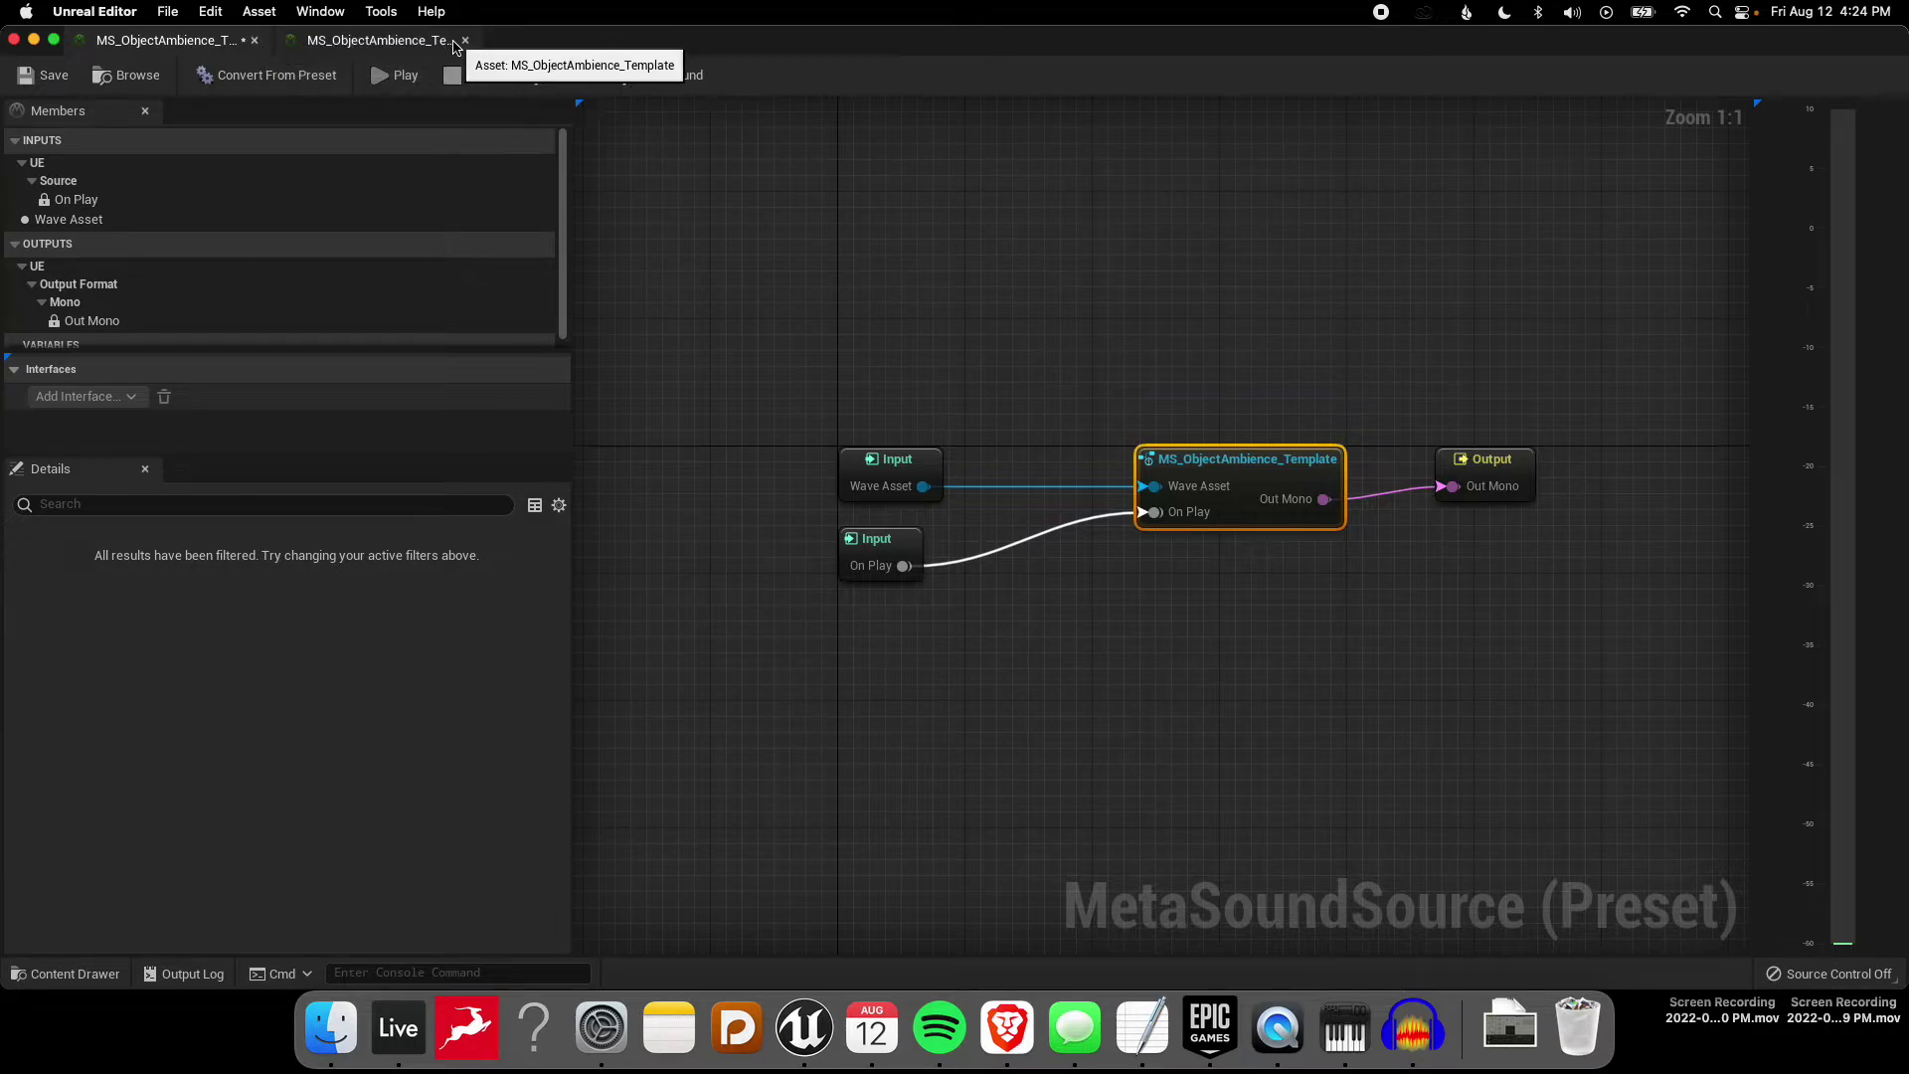
pyautogui.click(466, 40)
pyautogui.click(256, 41)
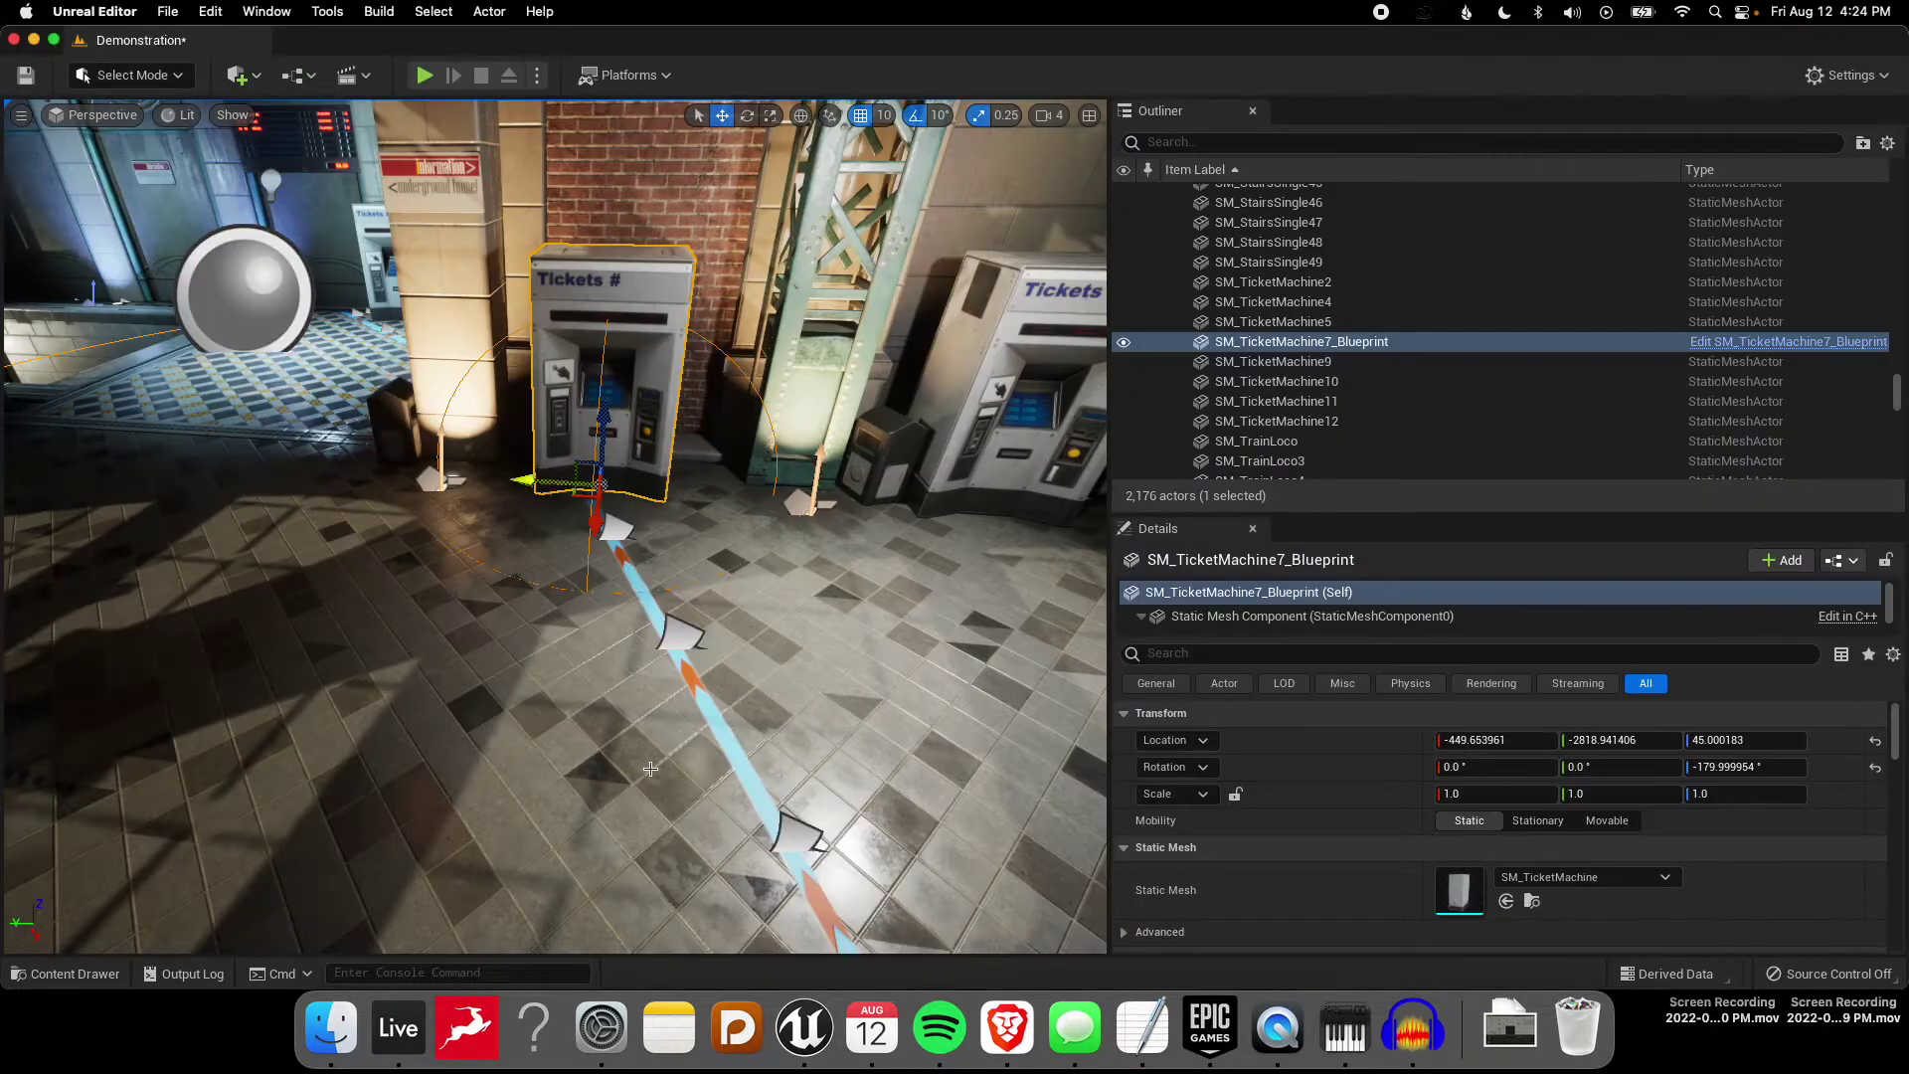
# Step: Rename the MS_ObjectAmbience_Template_Preset asset in the Templates folder as MS_LightBuzz
pyautogui.click(66, 974)
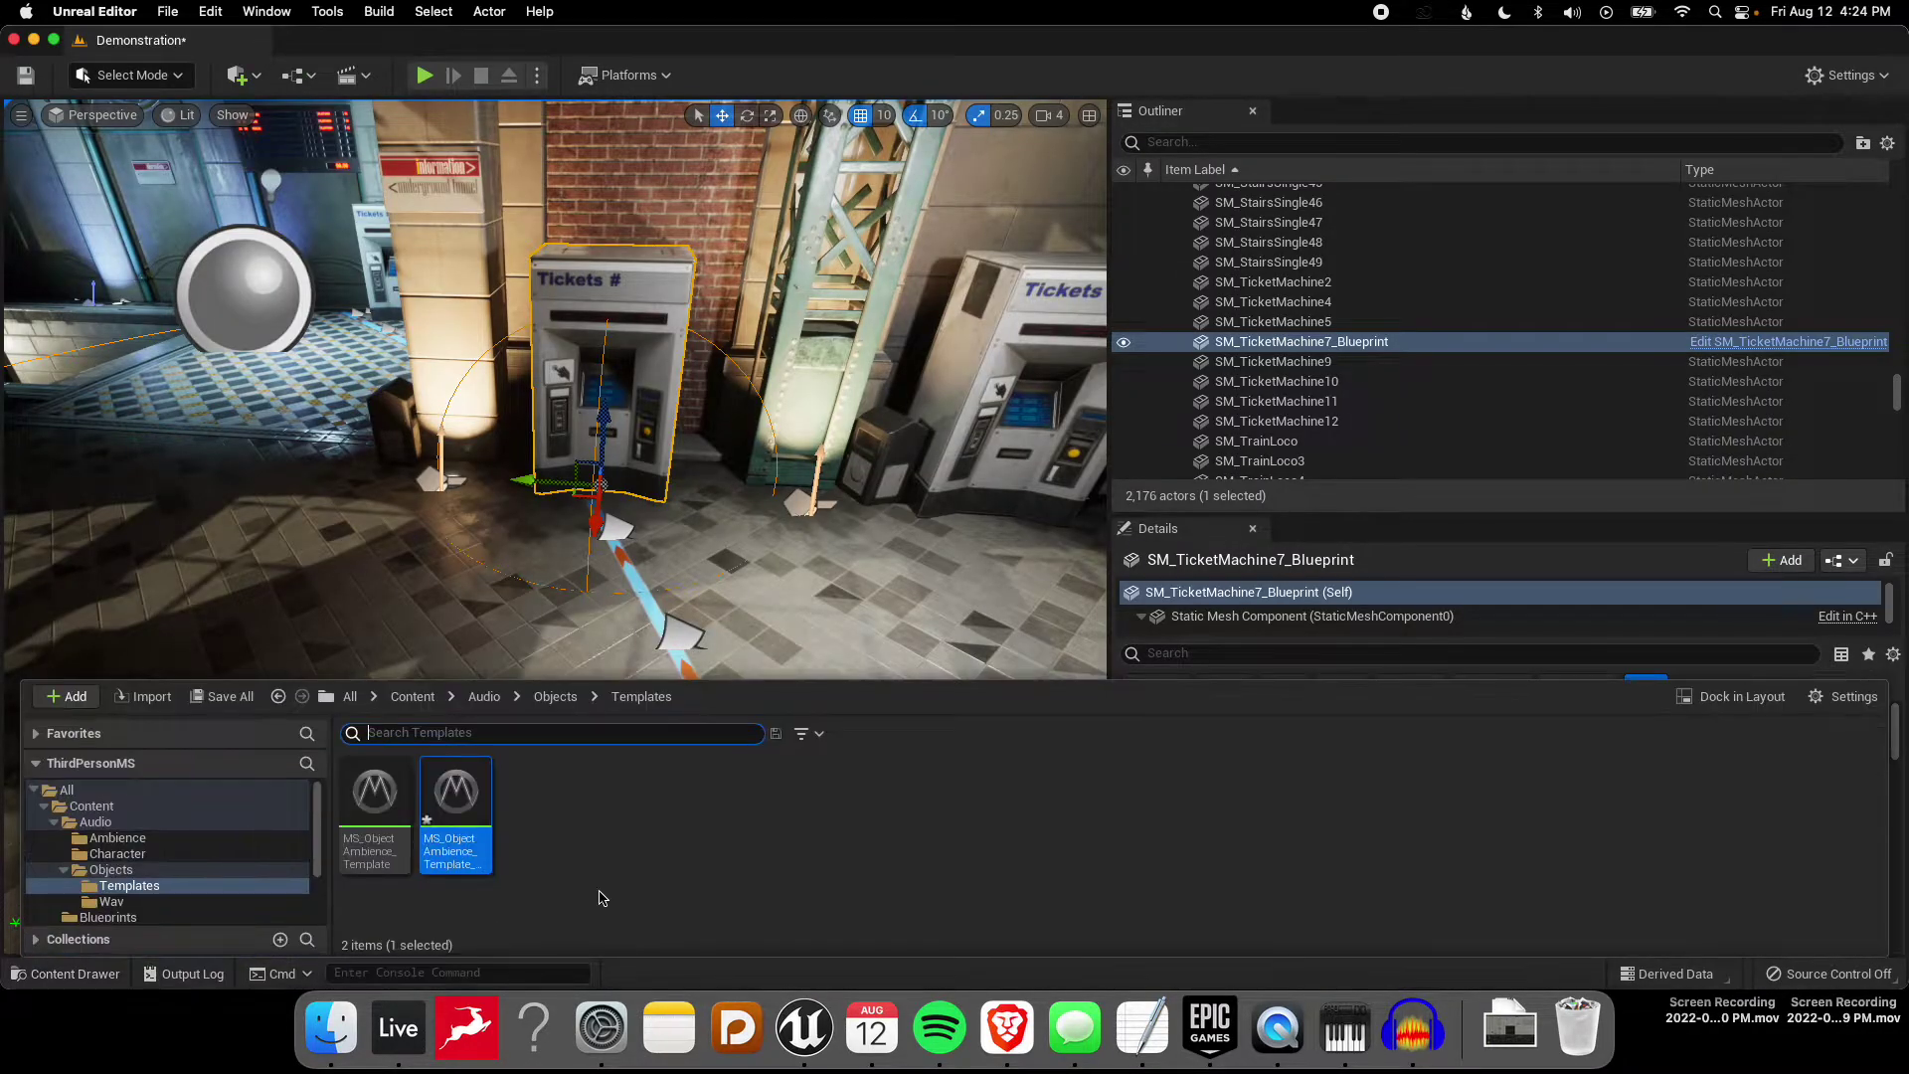
pyautogui.rightClick(480, 868)
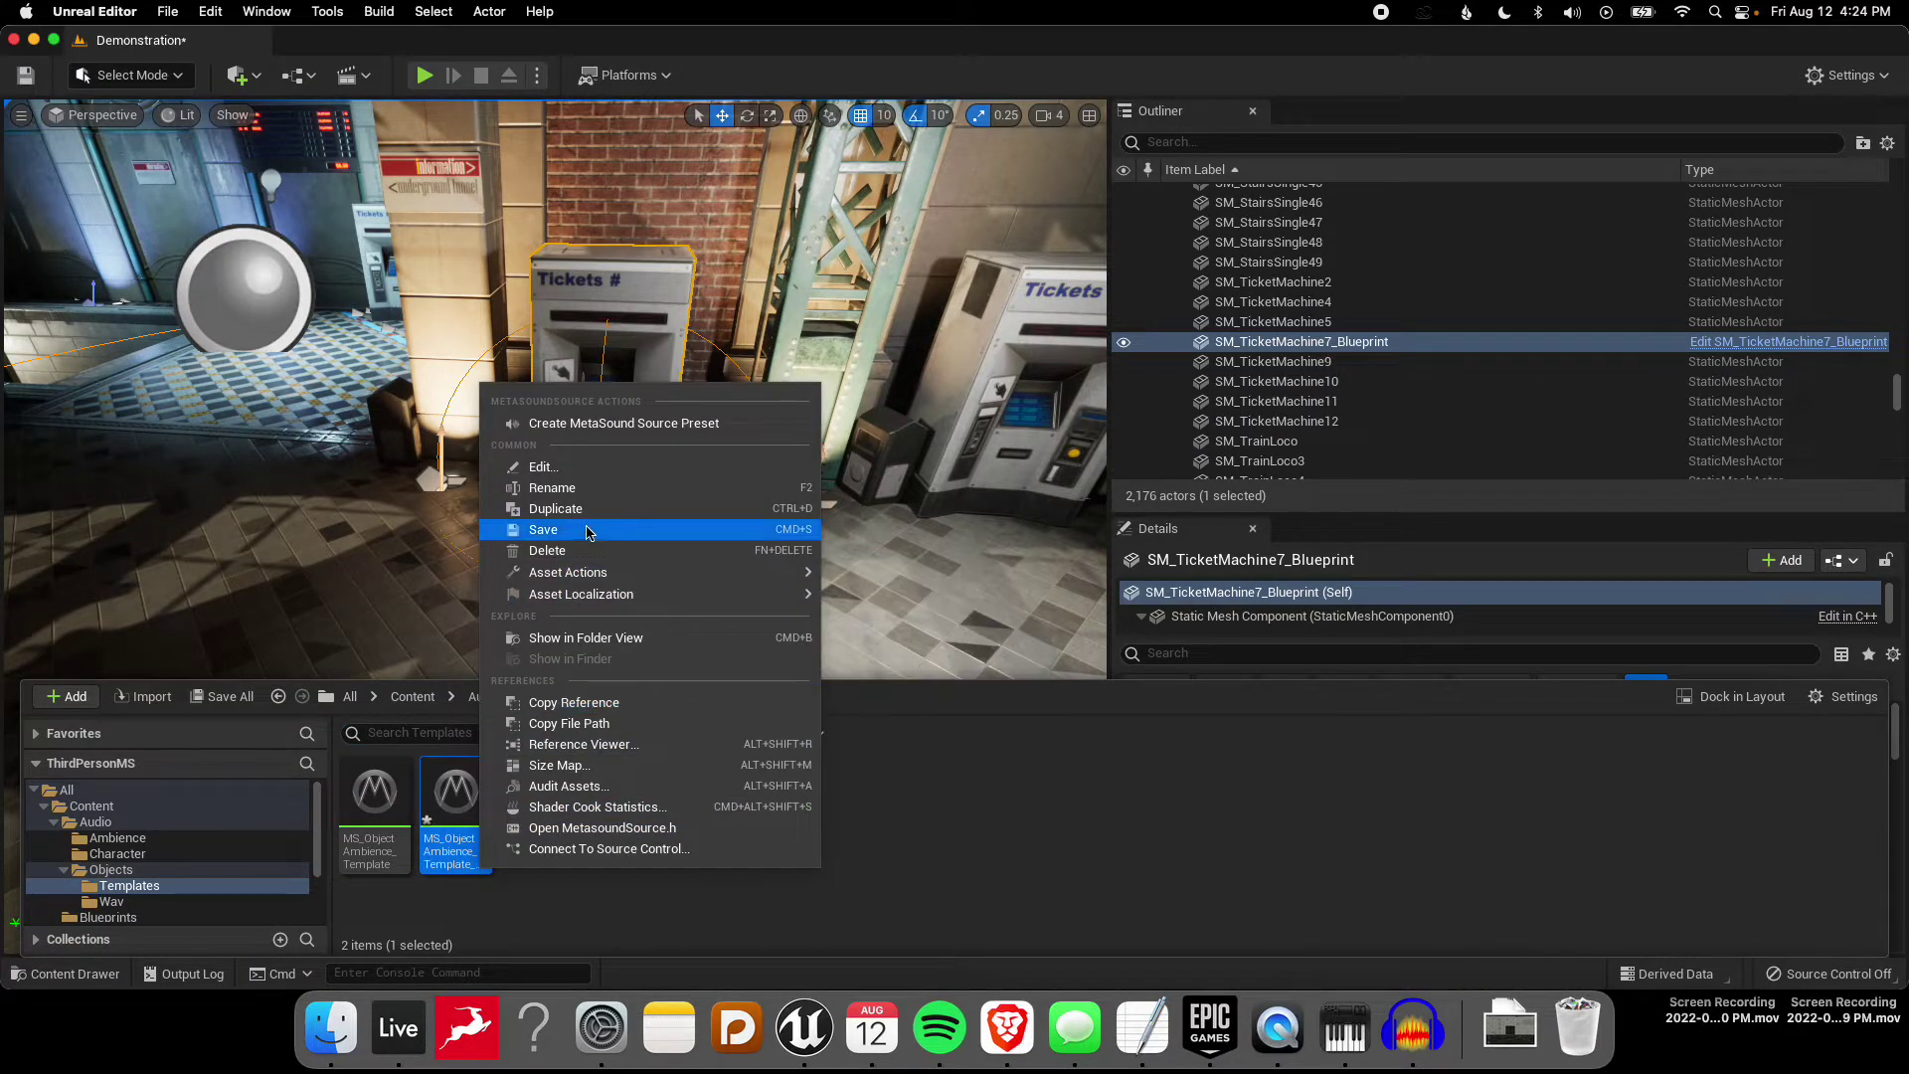
pyautogui.click(591, 489)
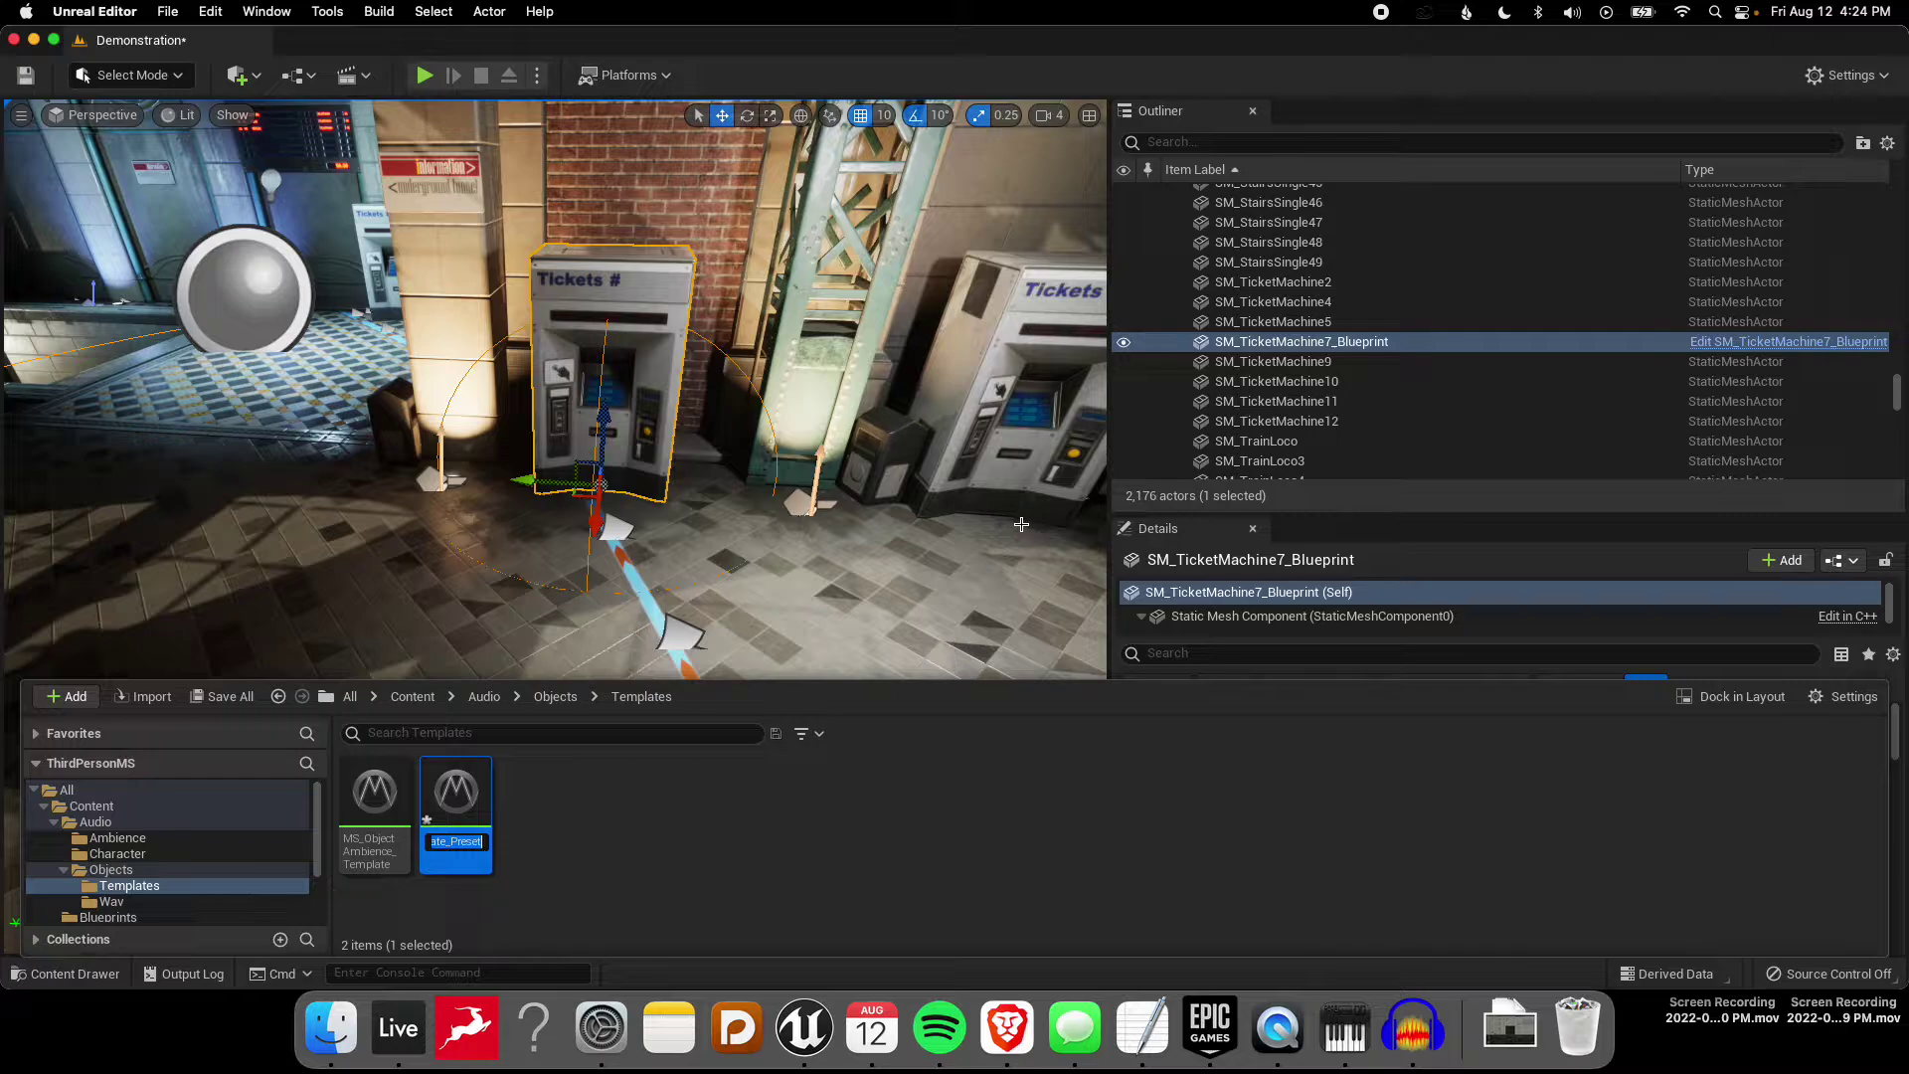
pyautogui.write('MS_LightBuzz')
pyautogui.press('Return')
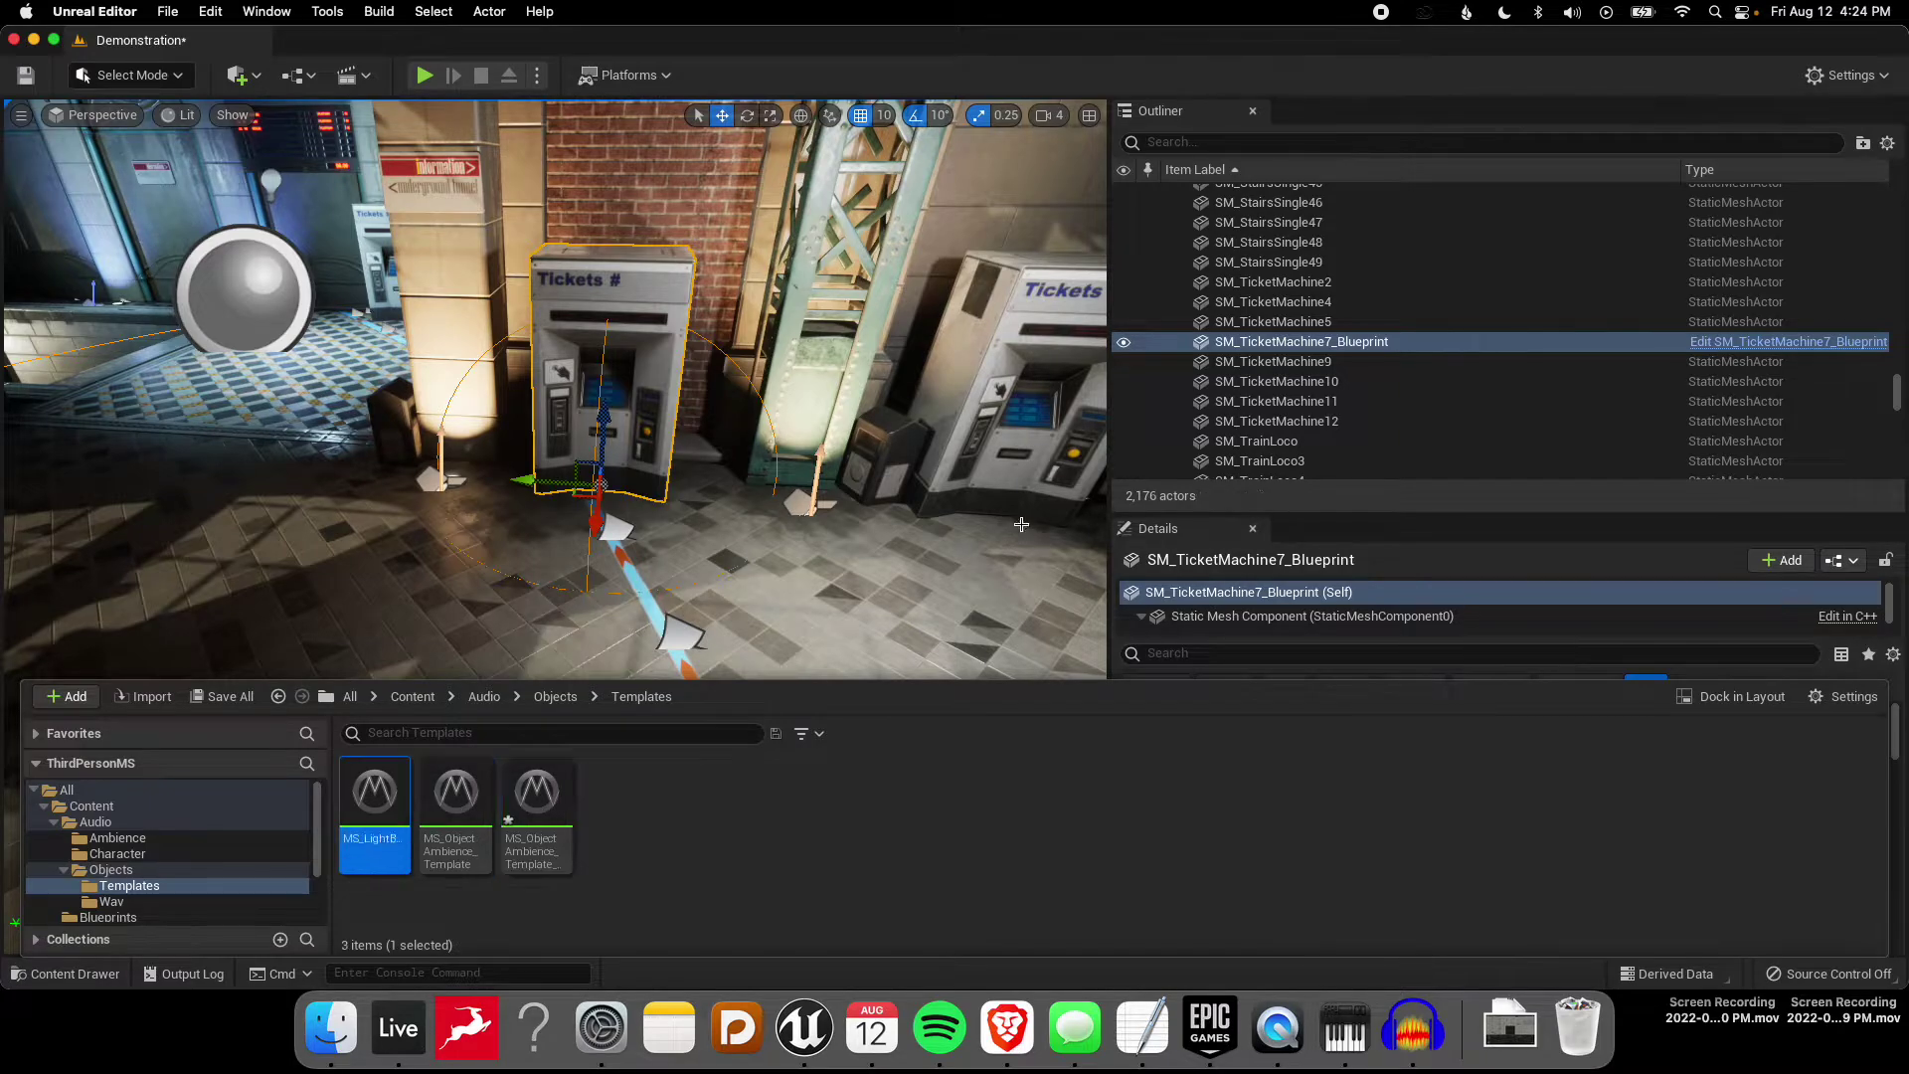
# Step: Move MS_LightBuzz from the Templates folder up into the Objects folder
pyautogui.click(766, 843)
pyautogui.moveTo(371, 813); pyautogui.dragTo(124, 885)
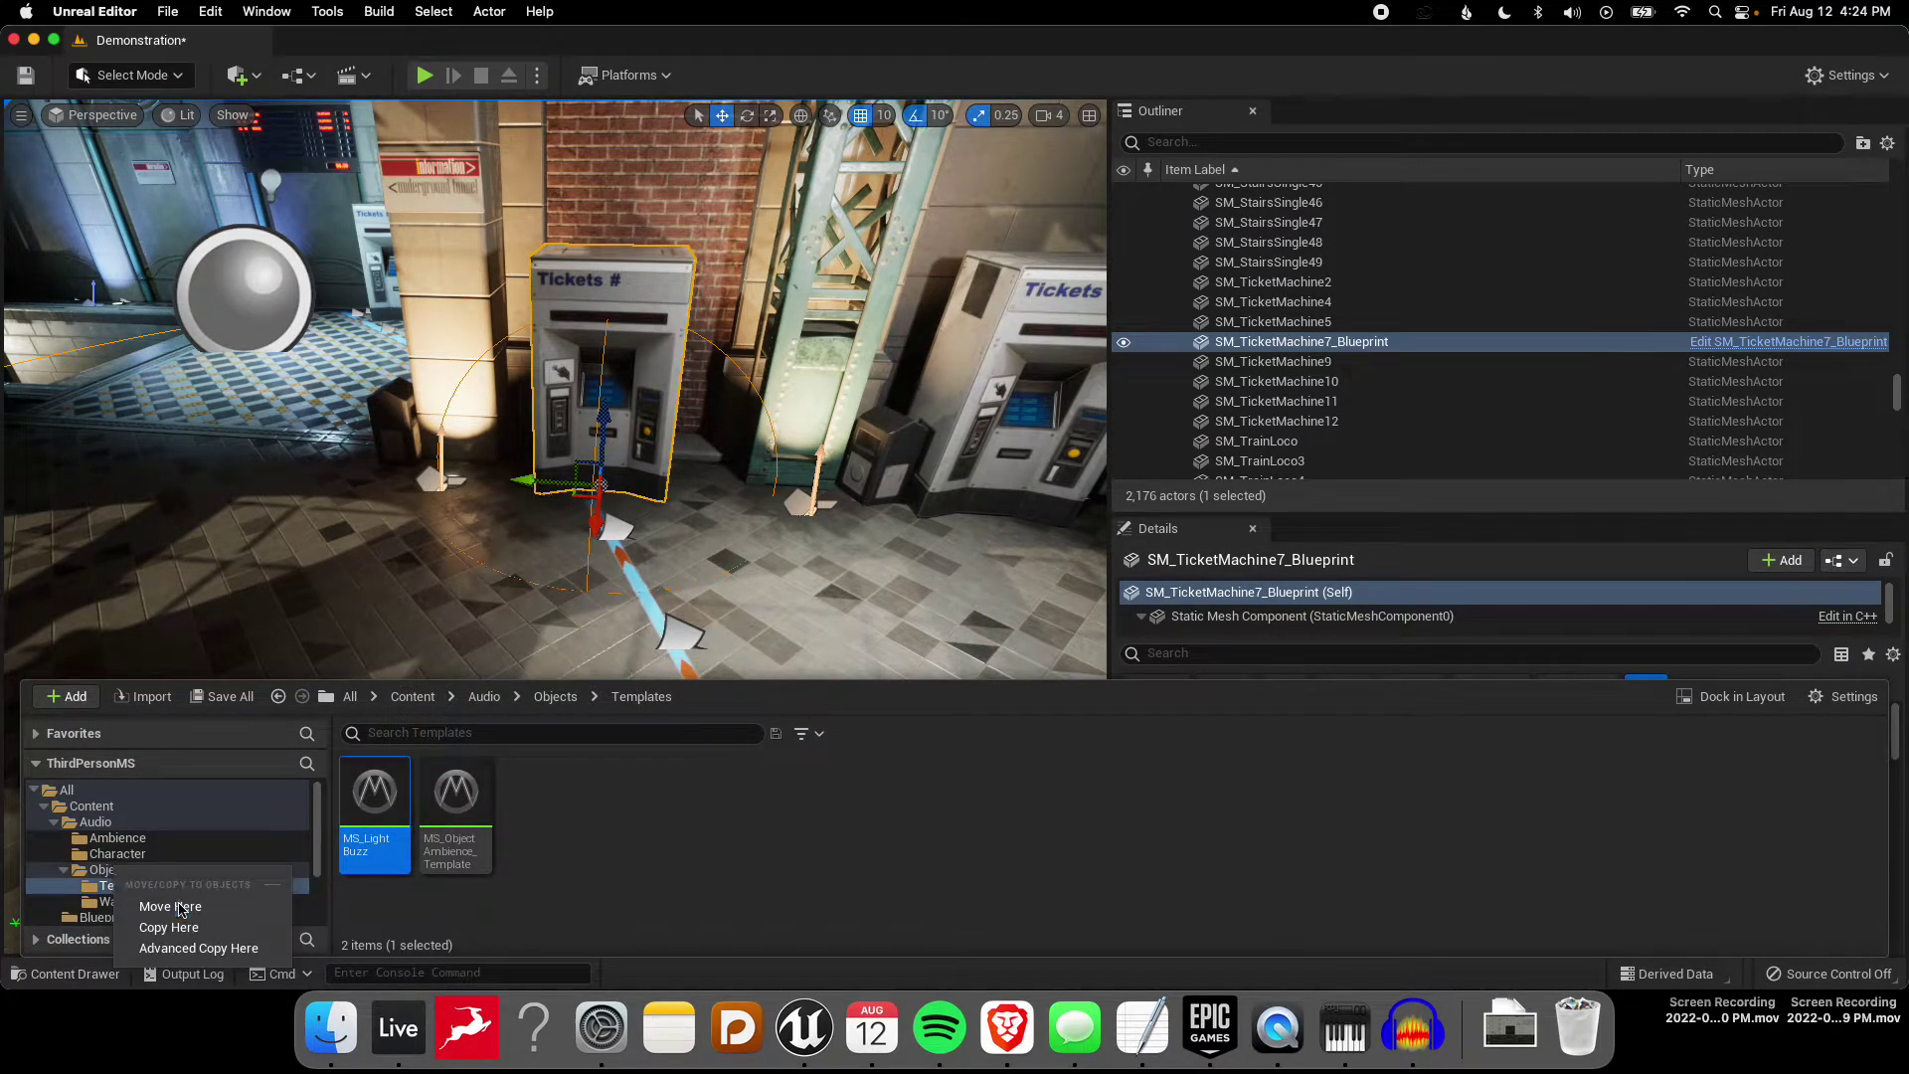
pyautogui.click(180, 907)
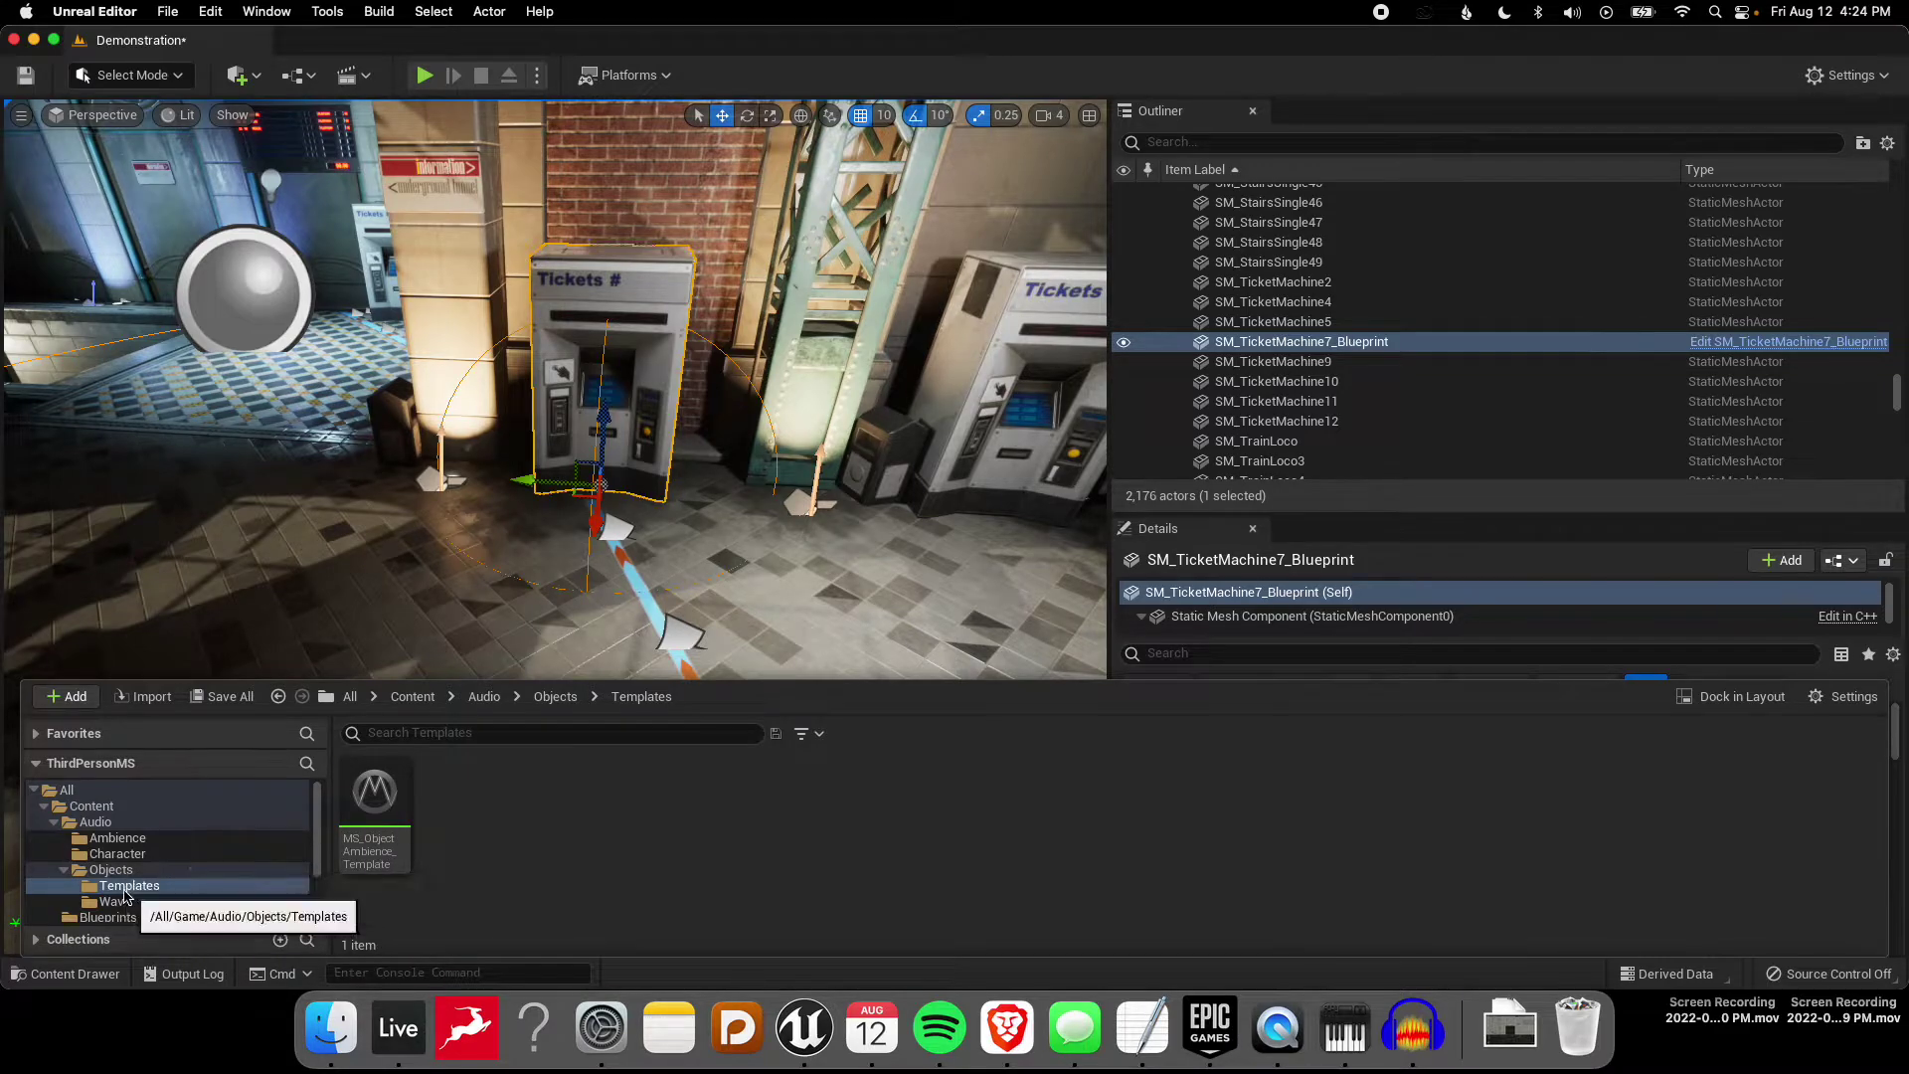
pyautogui.click(123, 886)
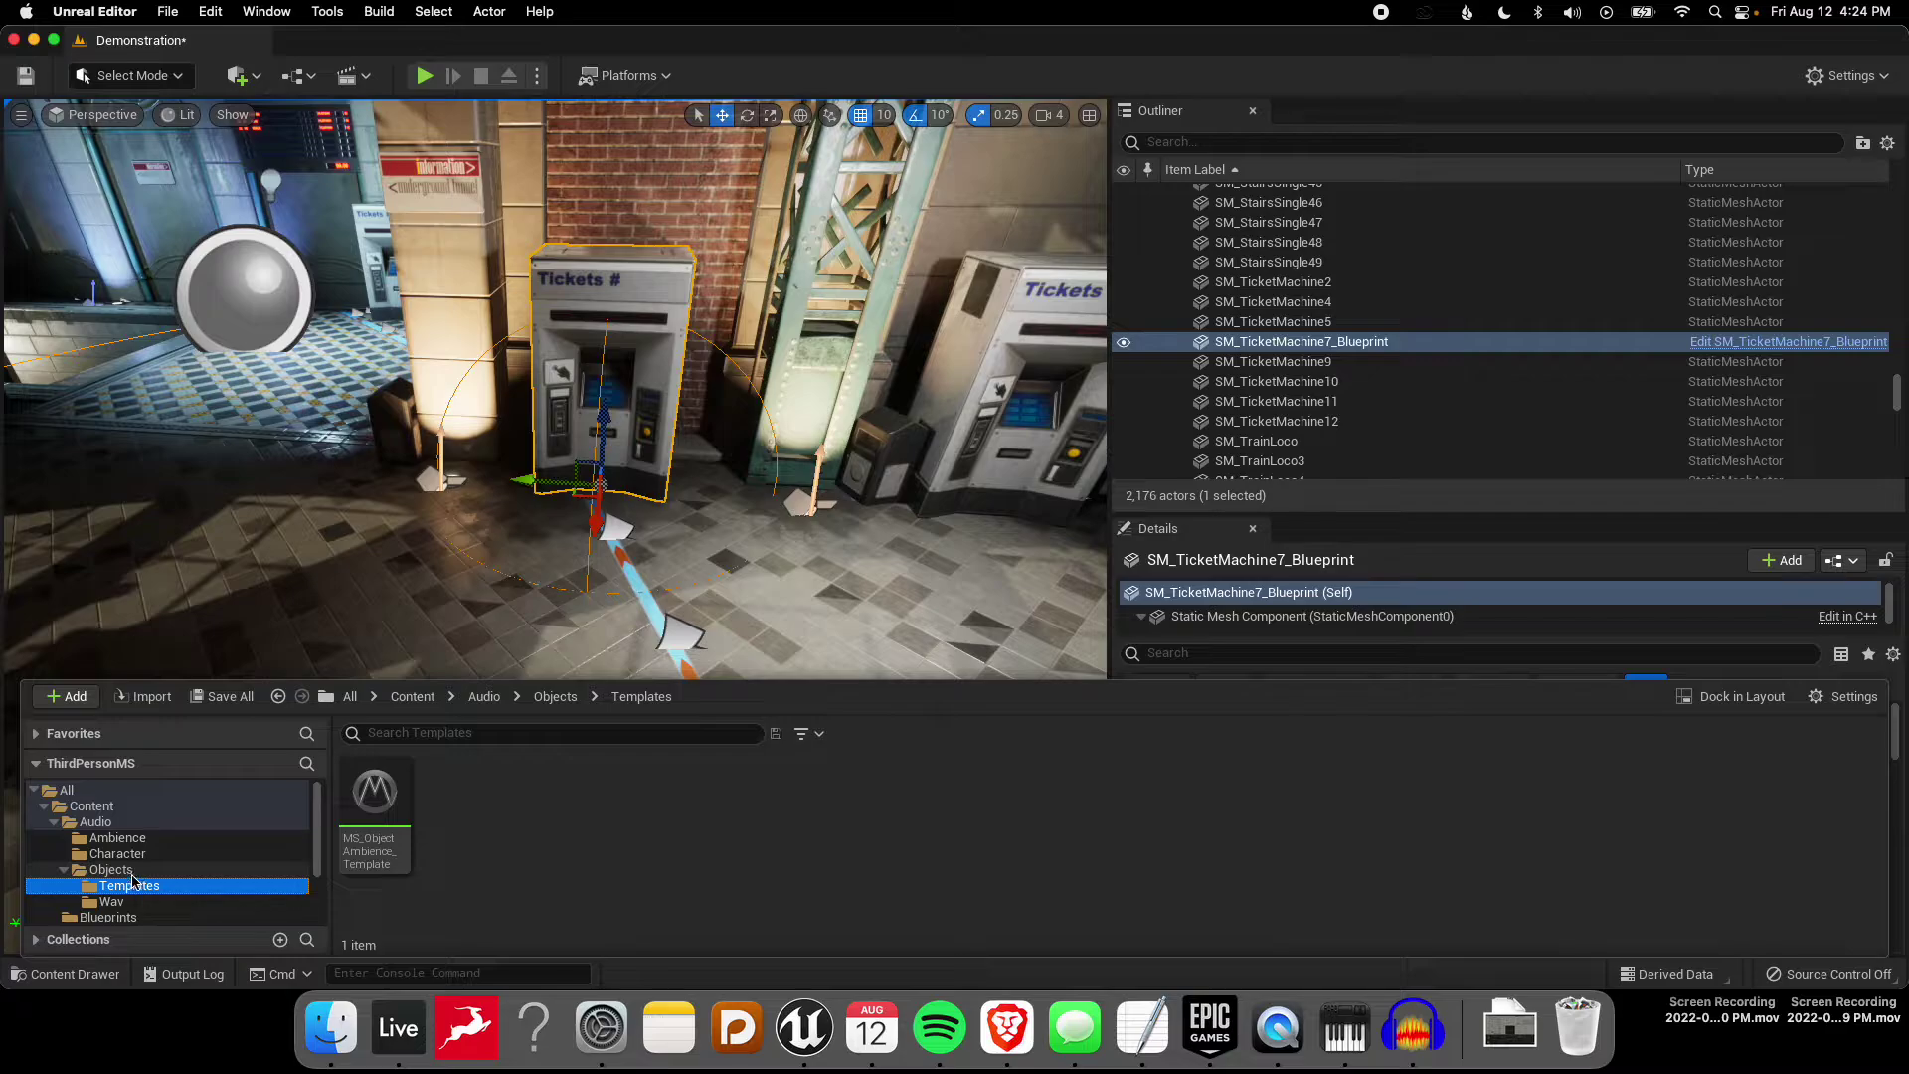
# Step: Convert the spotlight at the foot of the column beside the ticket machine into a SpotLight subclass blueprint named SpotLight12_Blueprint
pyautogui.click(446, 450)
pyautogui.click(432, 478)
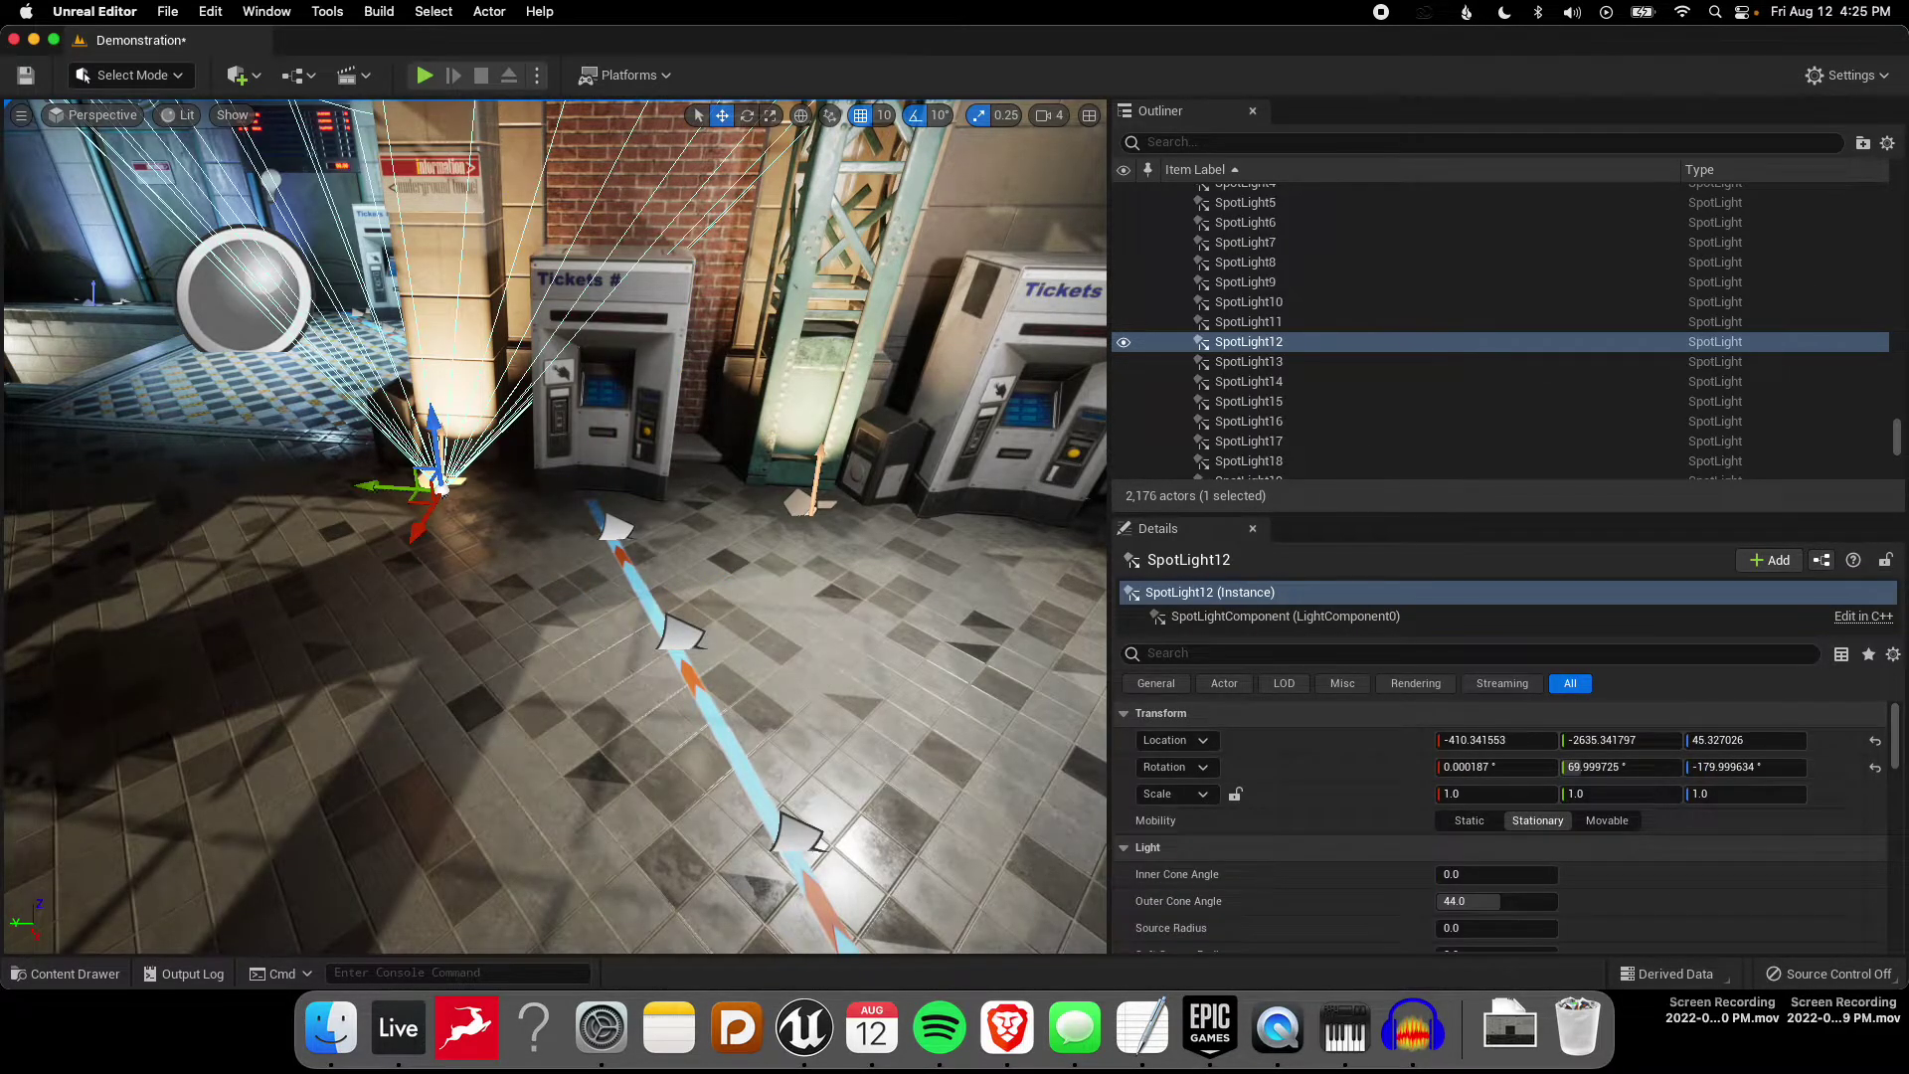
pyautogui.moveTo(442, 482); pyautogui.dragTo(614, 586, button='right')
pyautogui.press('a')
pyautogui.press('w')
pyautogui.press('d')
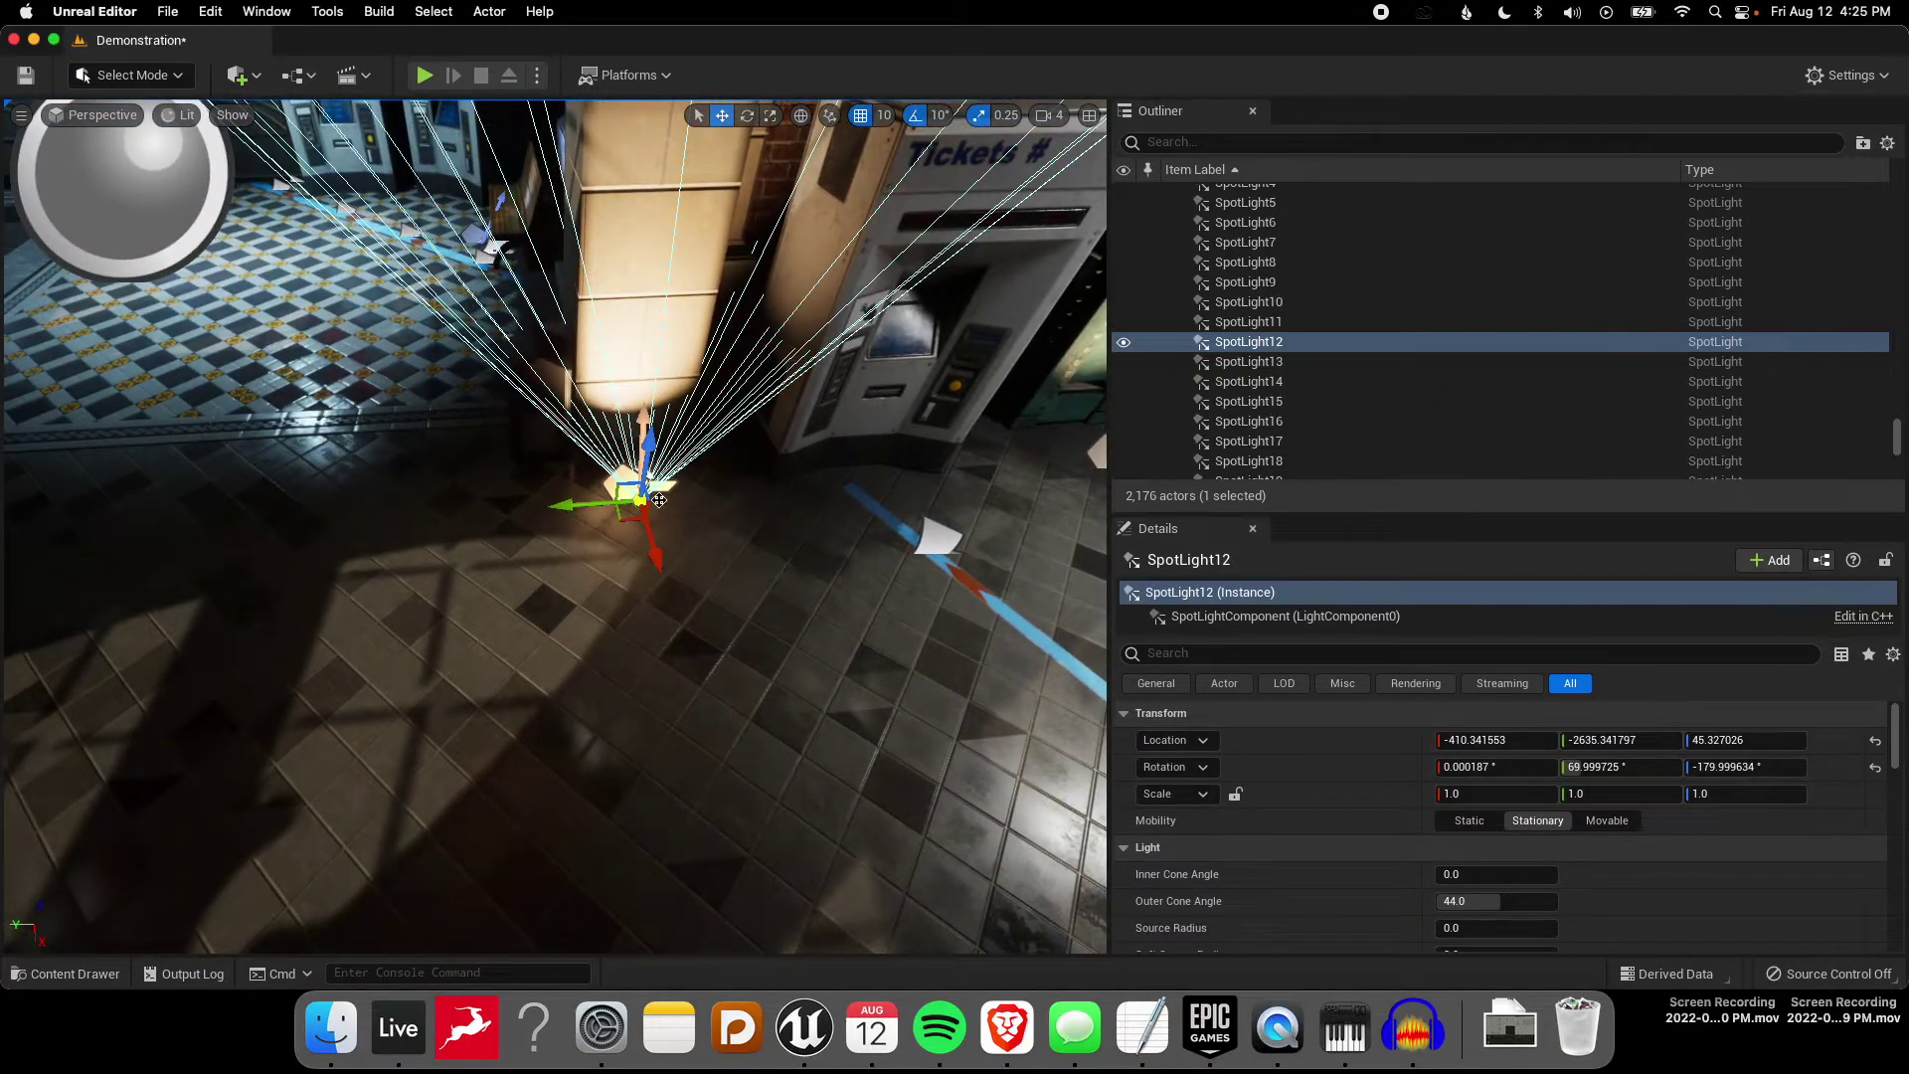
pyautogui.click(1823, 562)
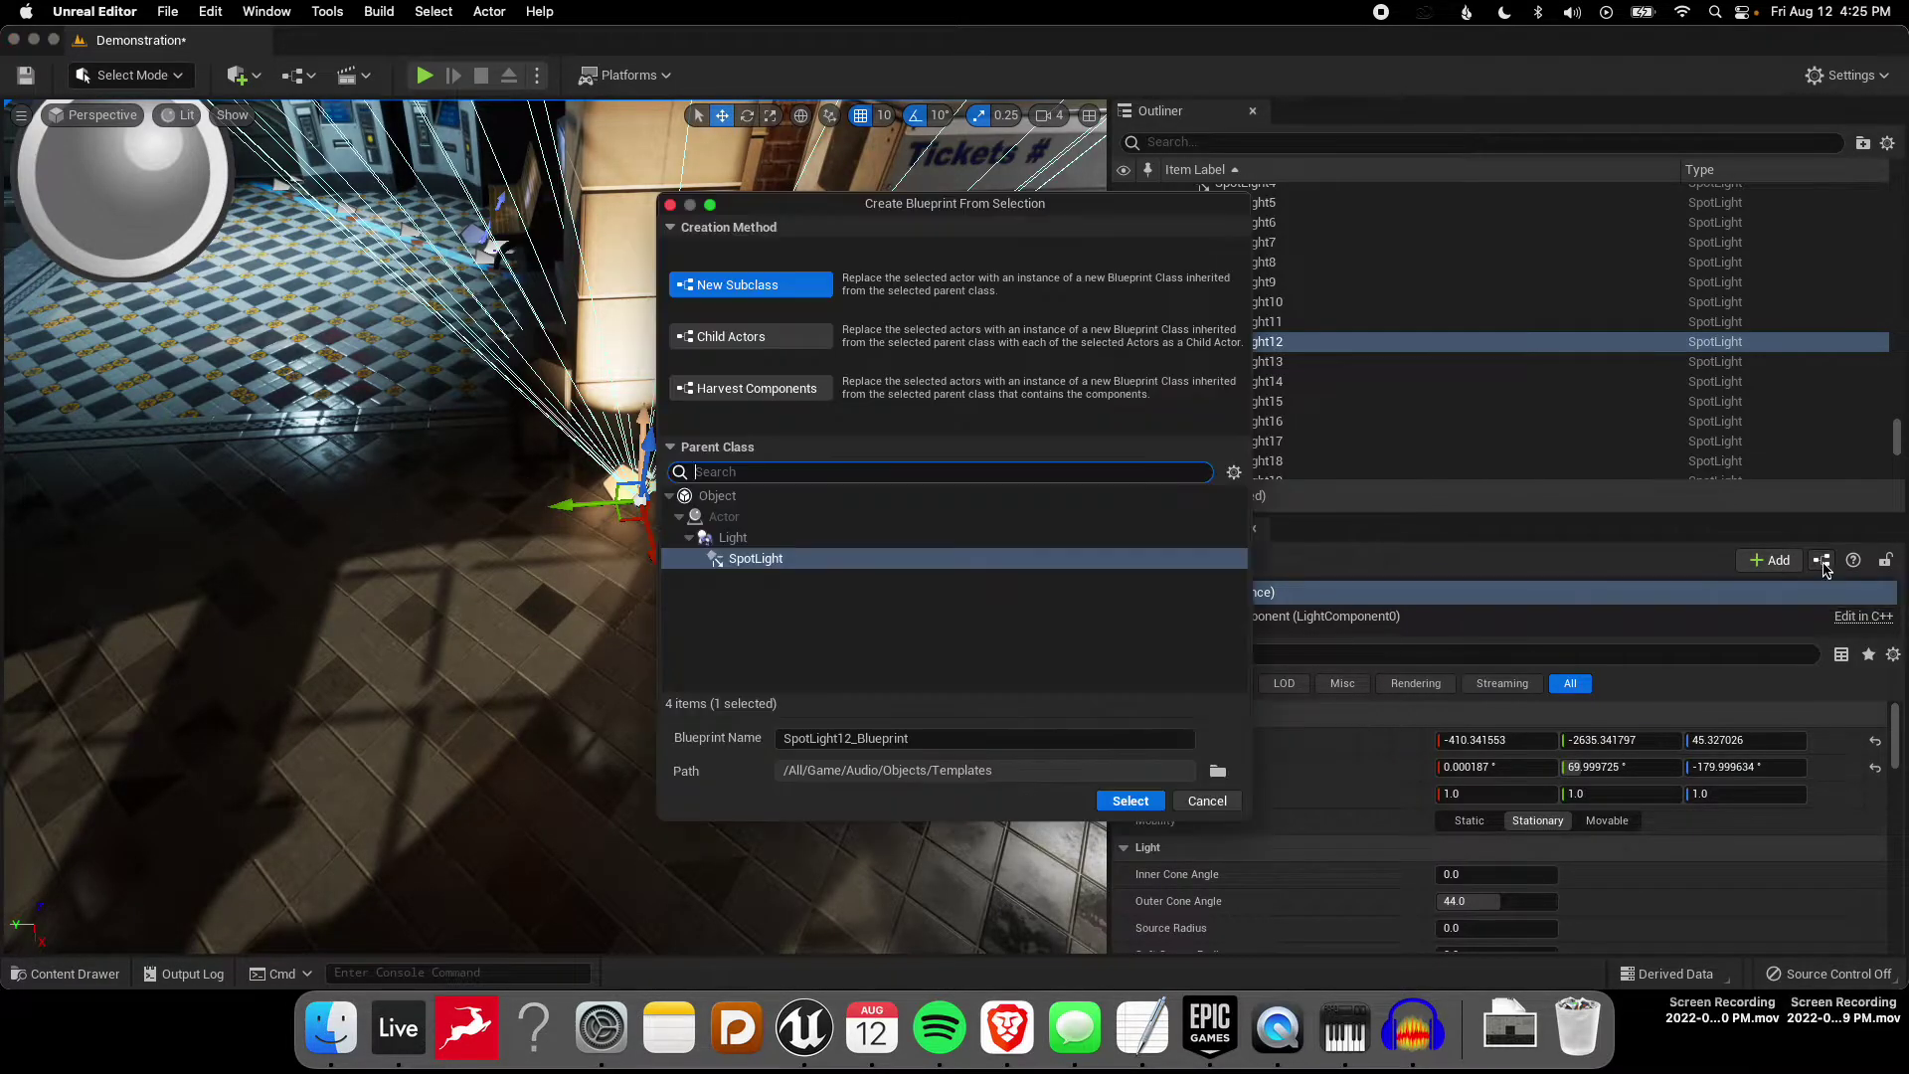
pyautogui.click(1131, 802)
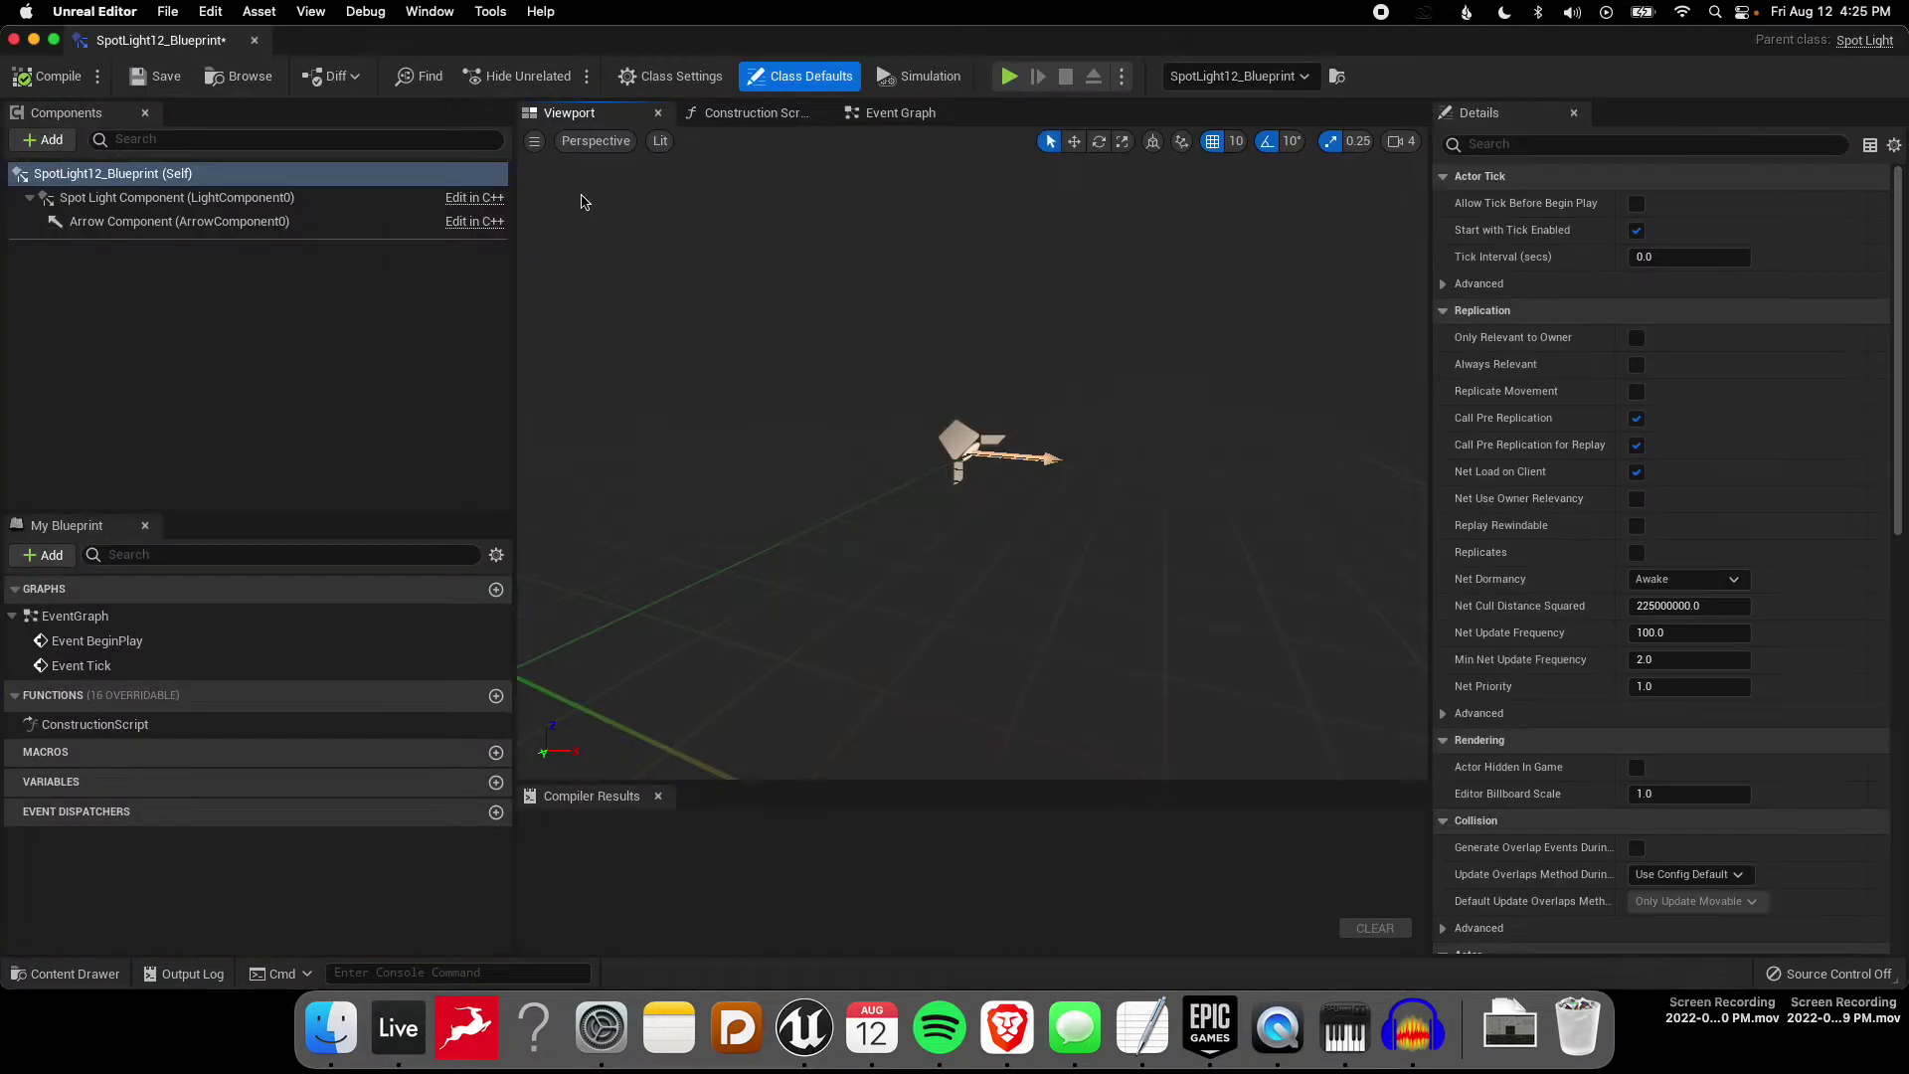
# Step: Add an Audio component to SpotLight12_Blueprint and assign MS_LightBuzz as its sound
pyautogui.rightClick(76, 177)
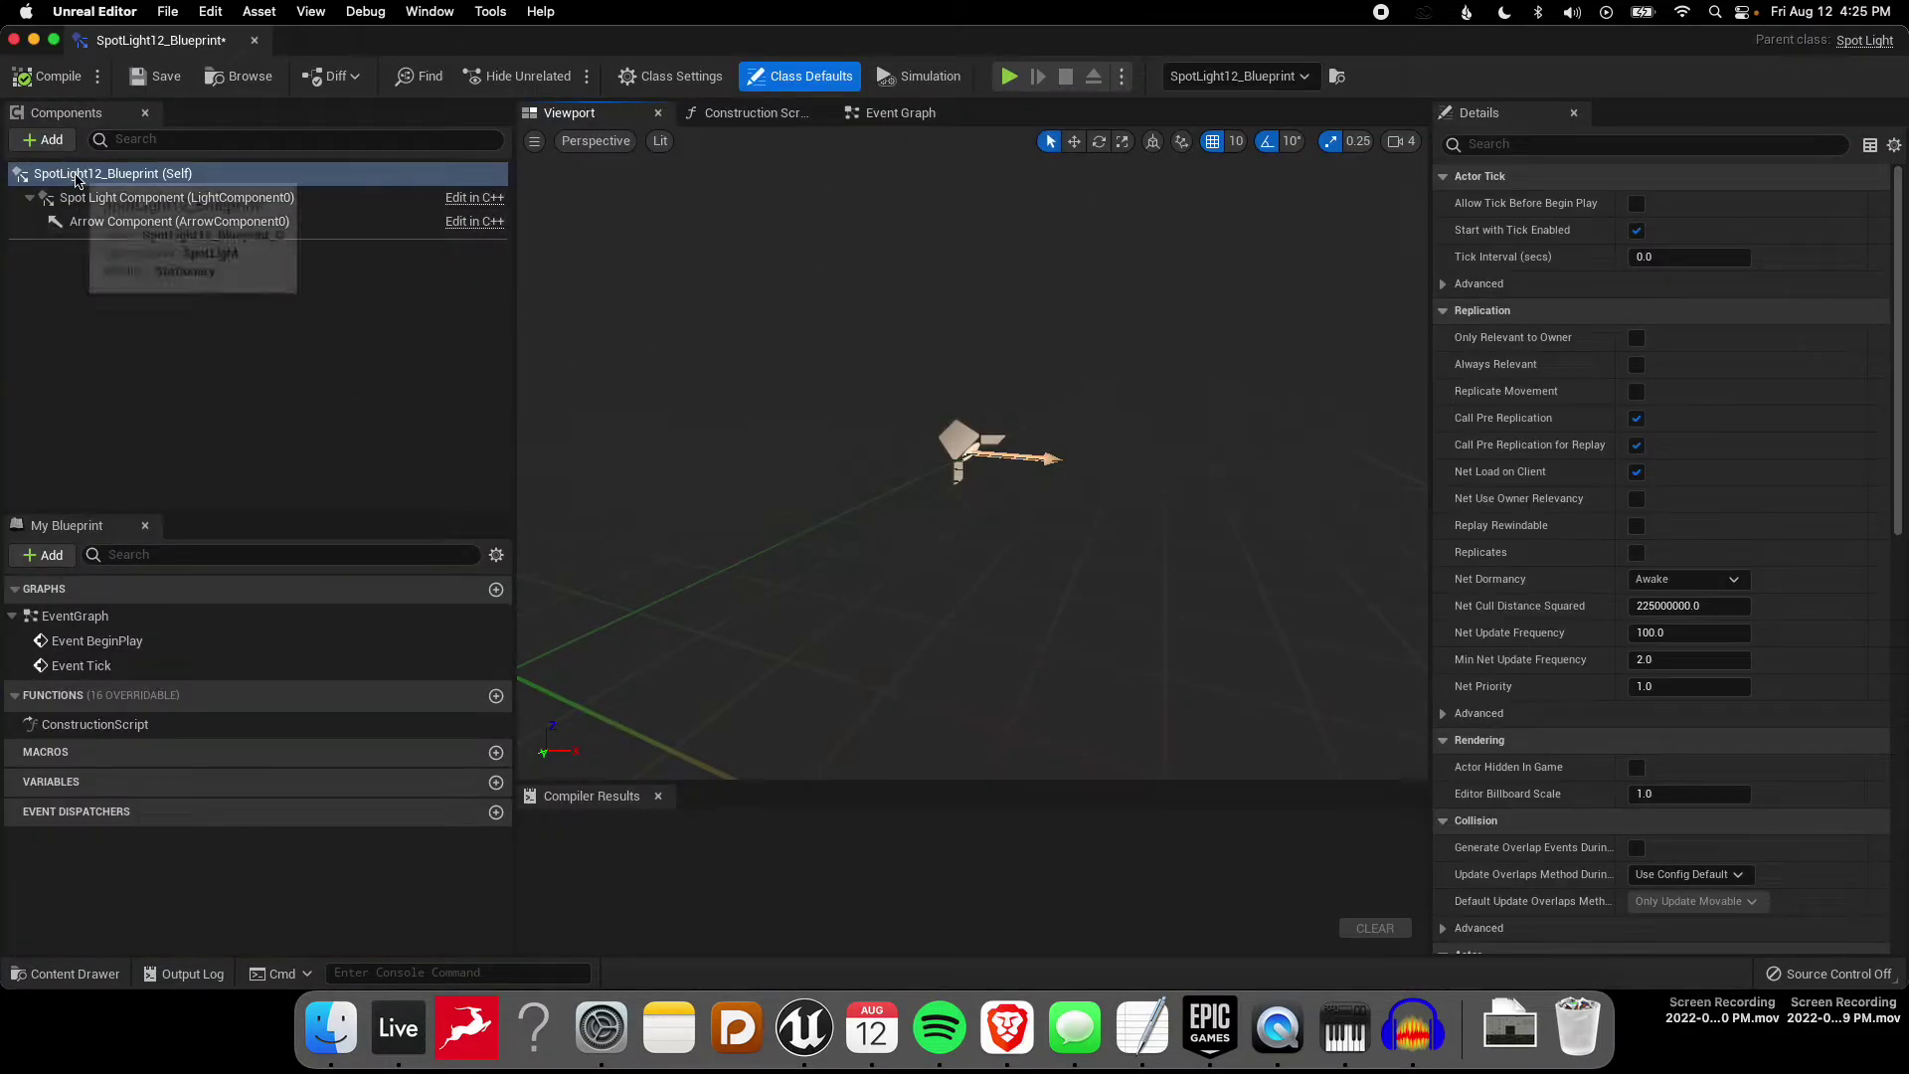
pyautogui.click(43, 140)
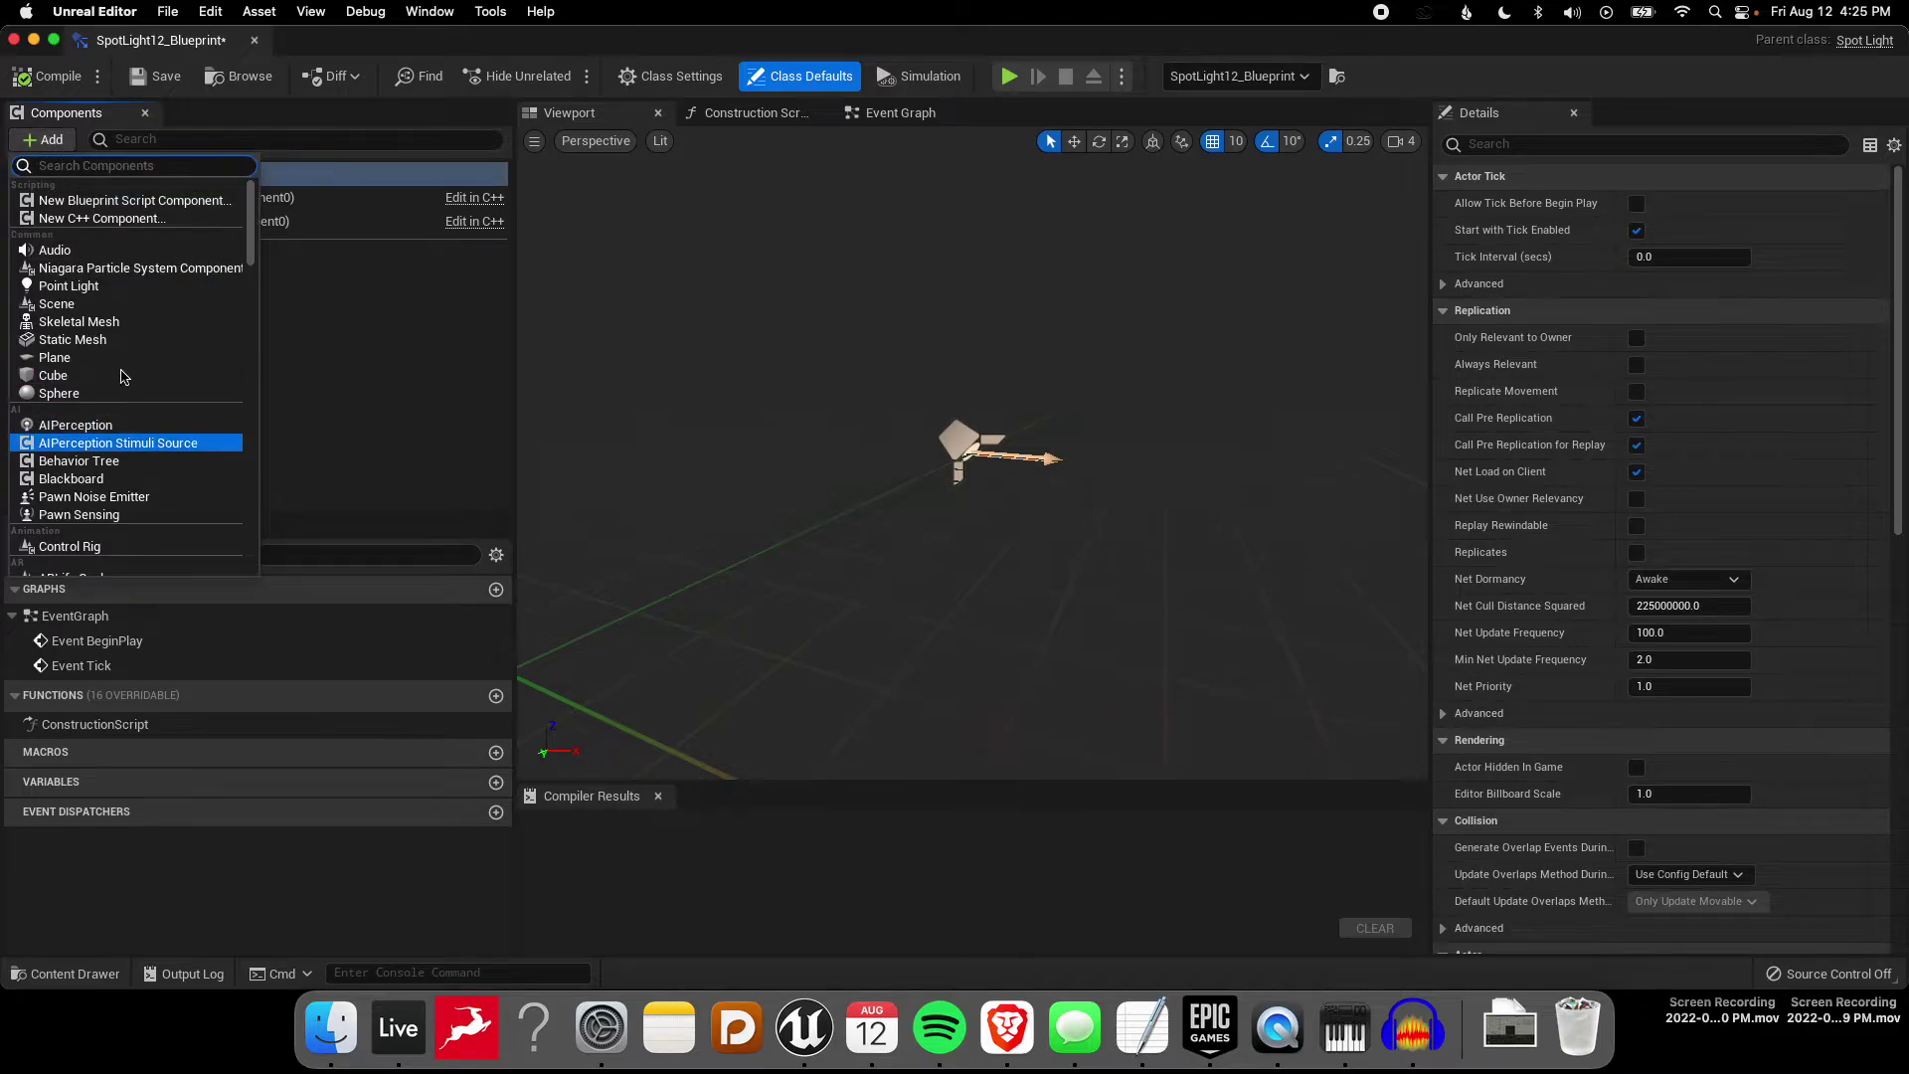
pyautogui.click(84, 252)
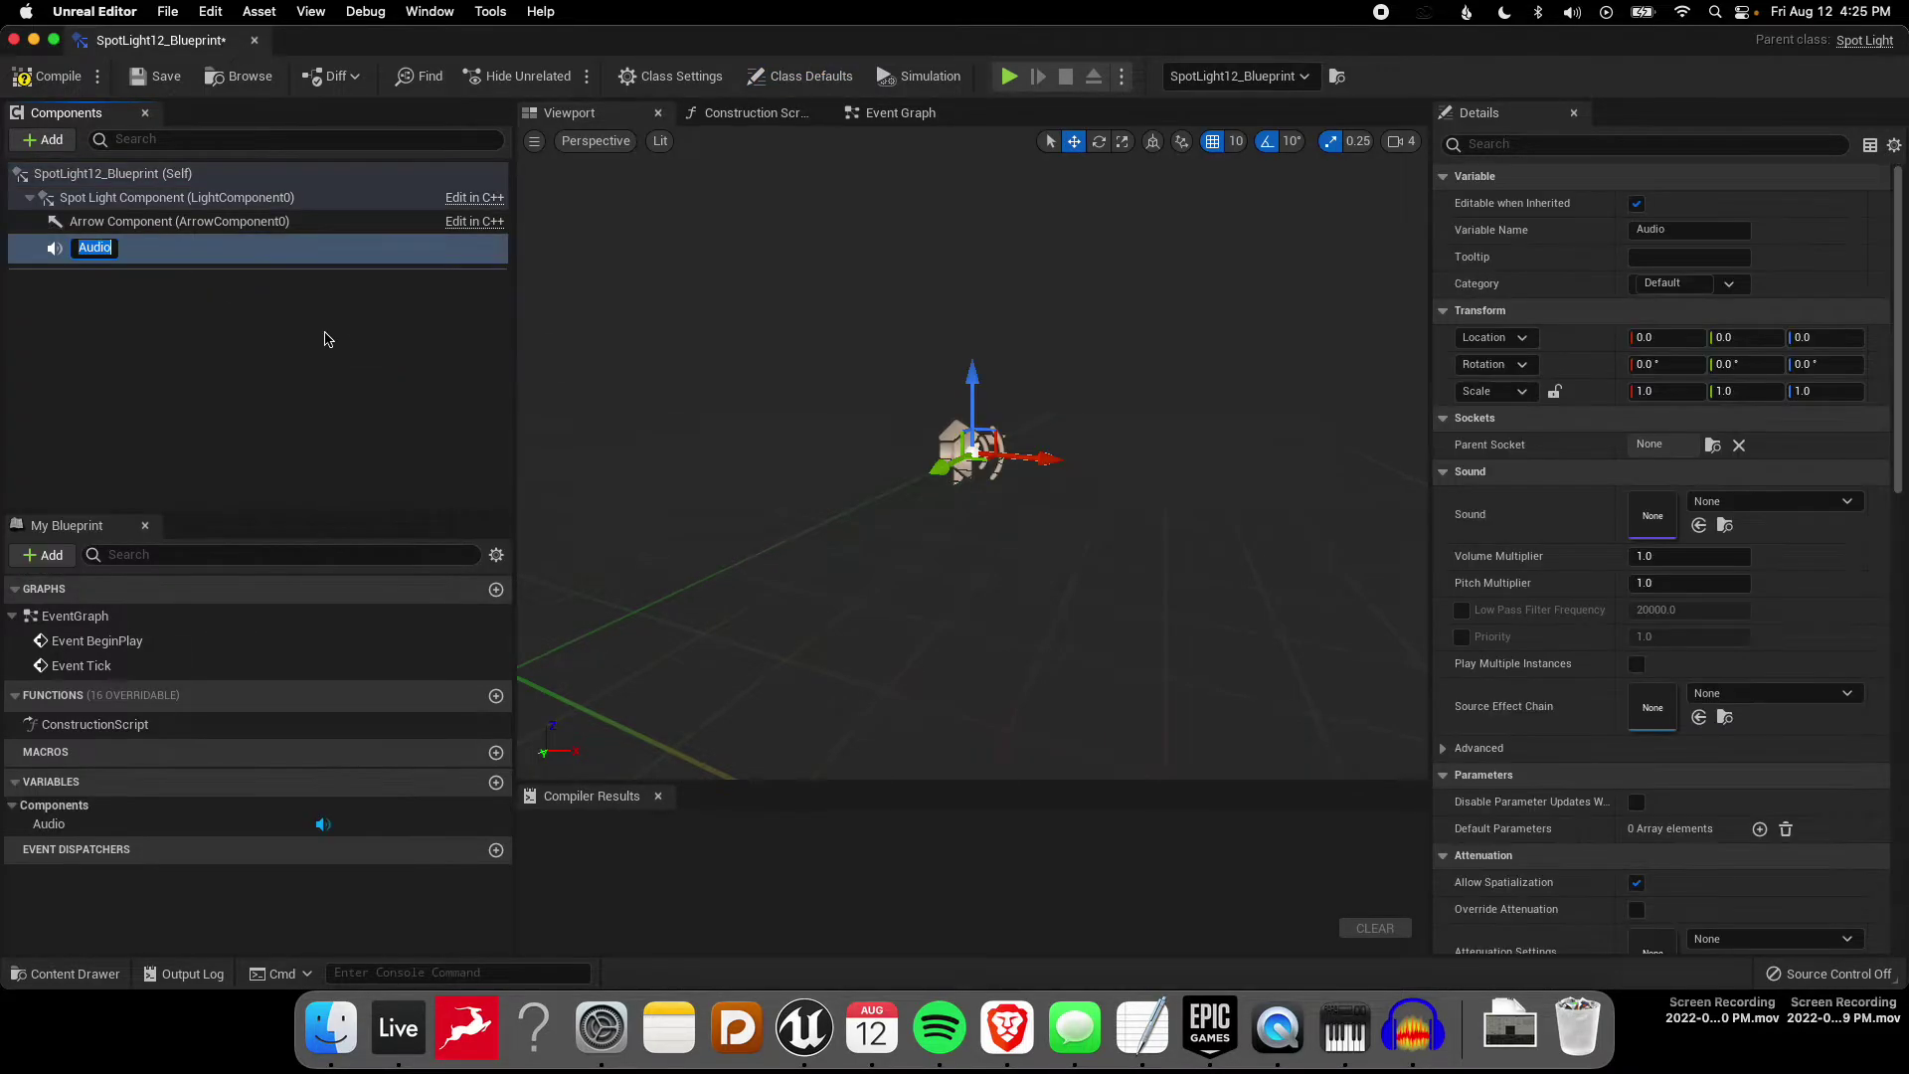
pyautogui.click(1691, 509)
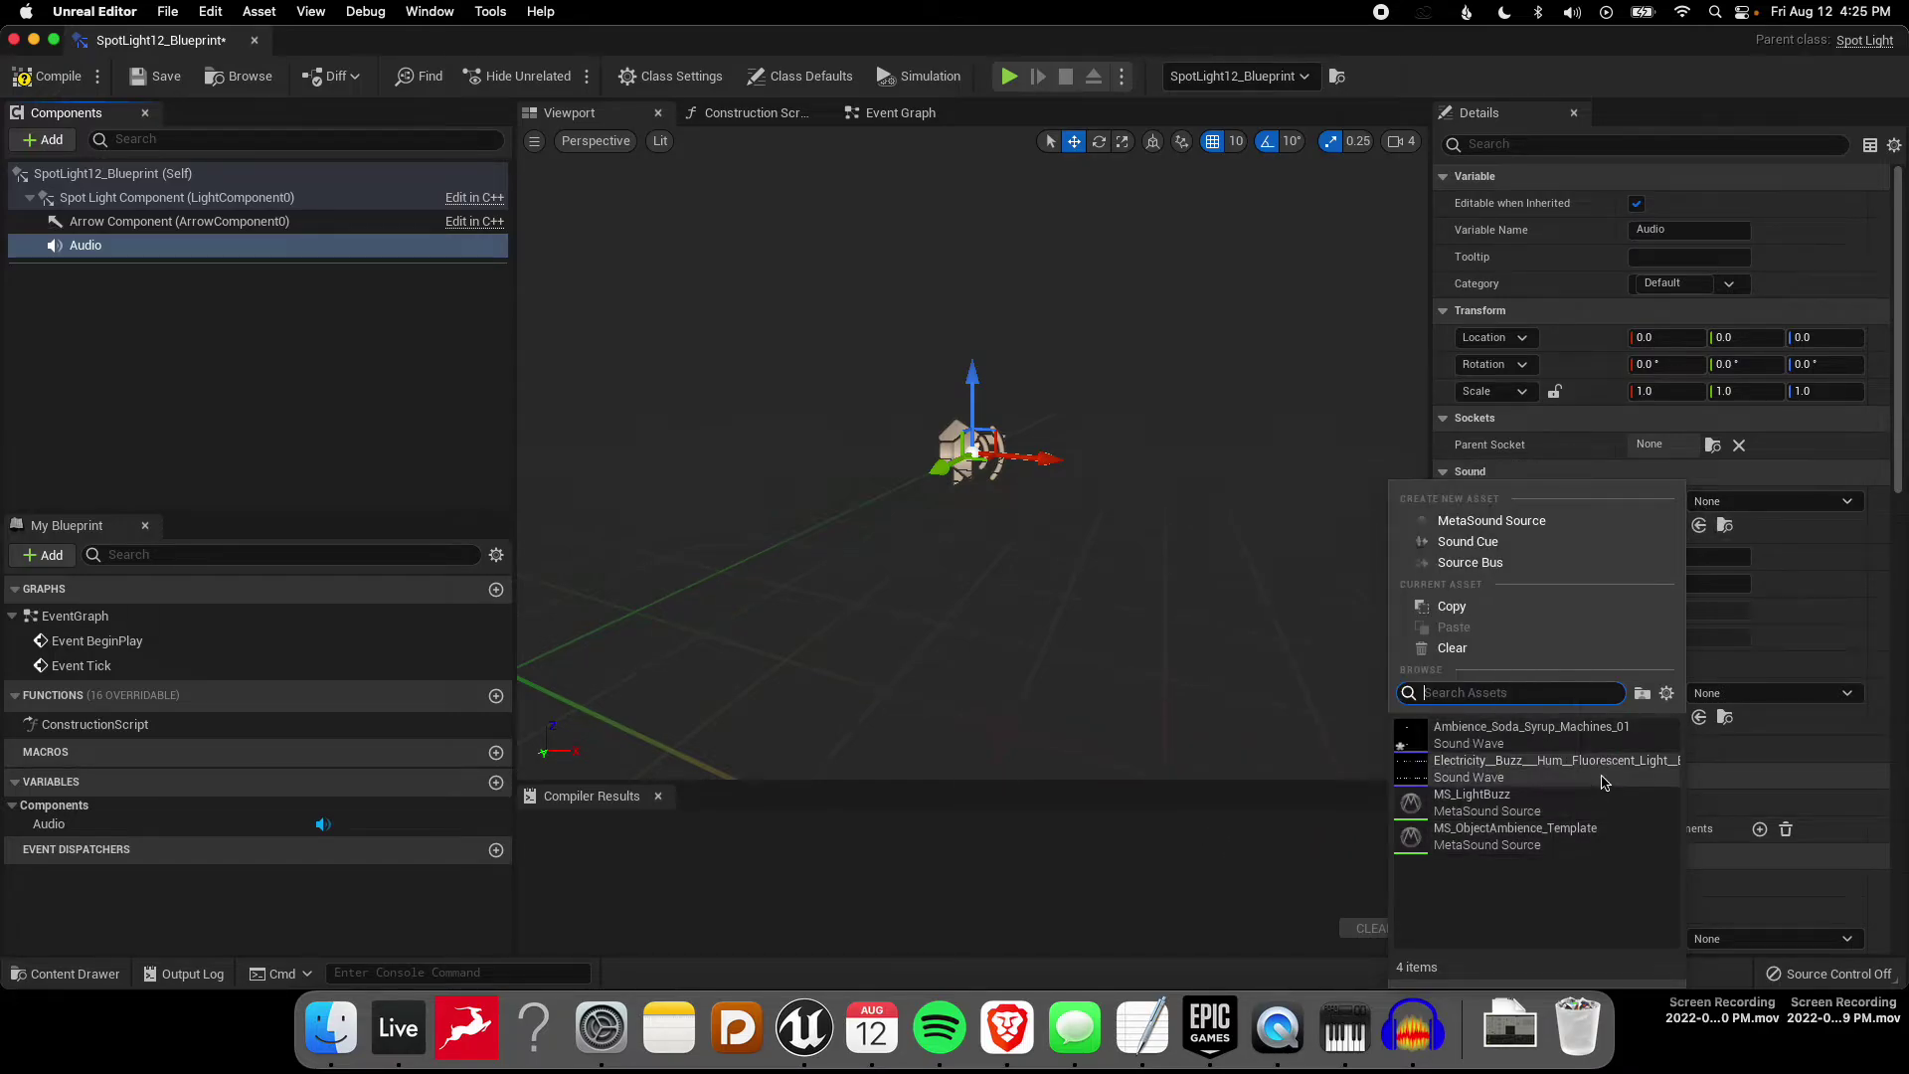
pyautogui.click(1522, 811)
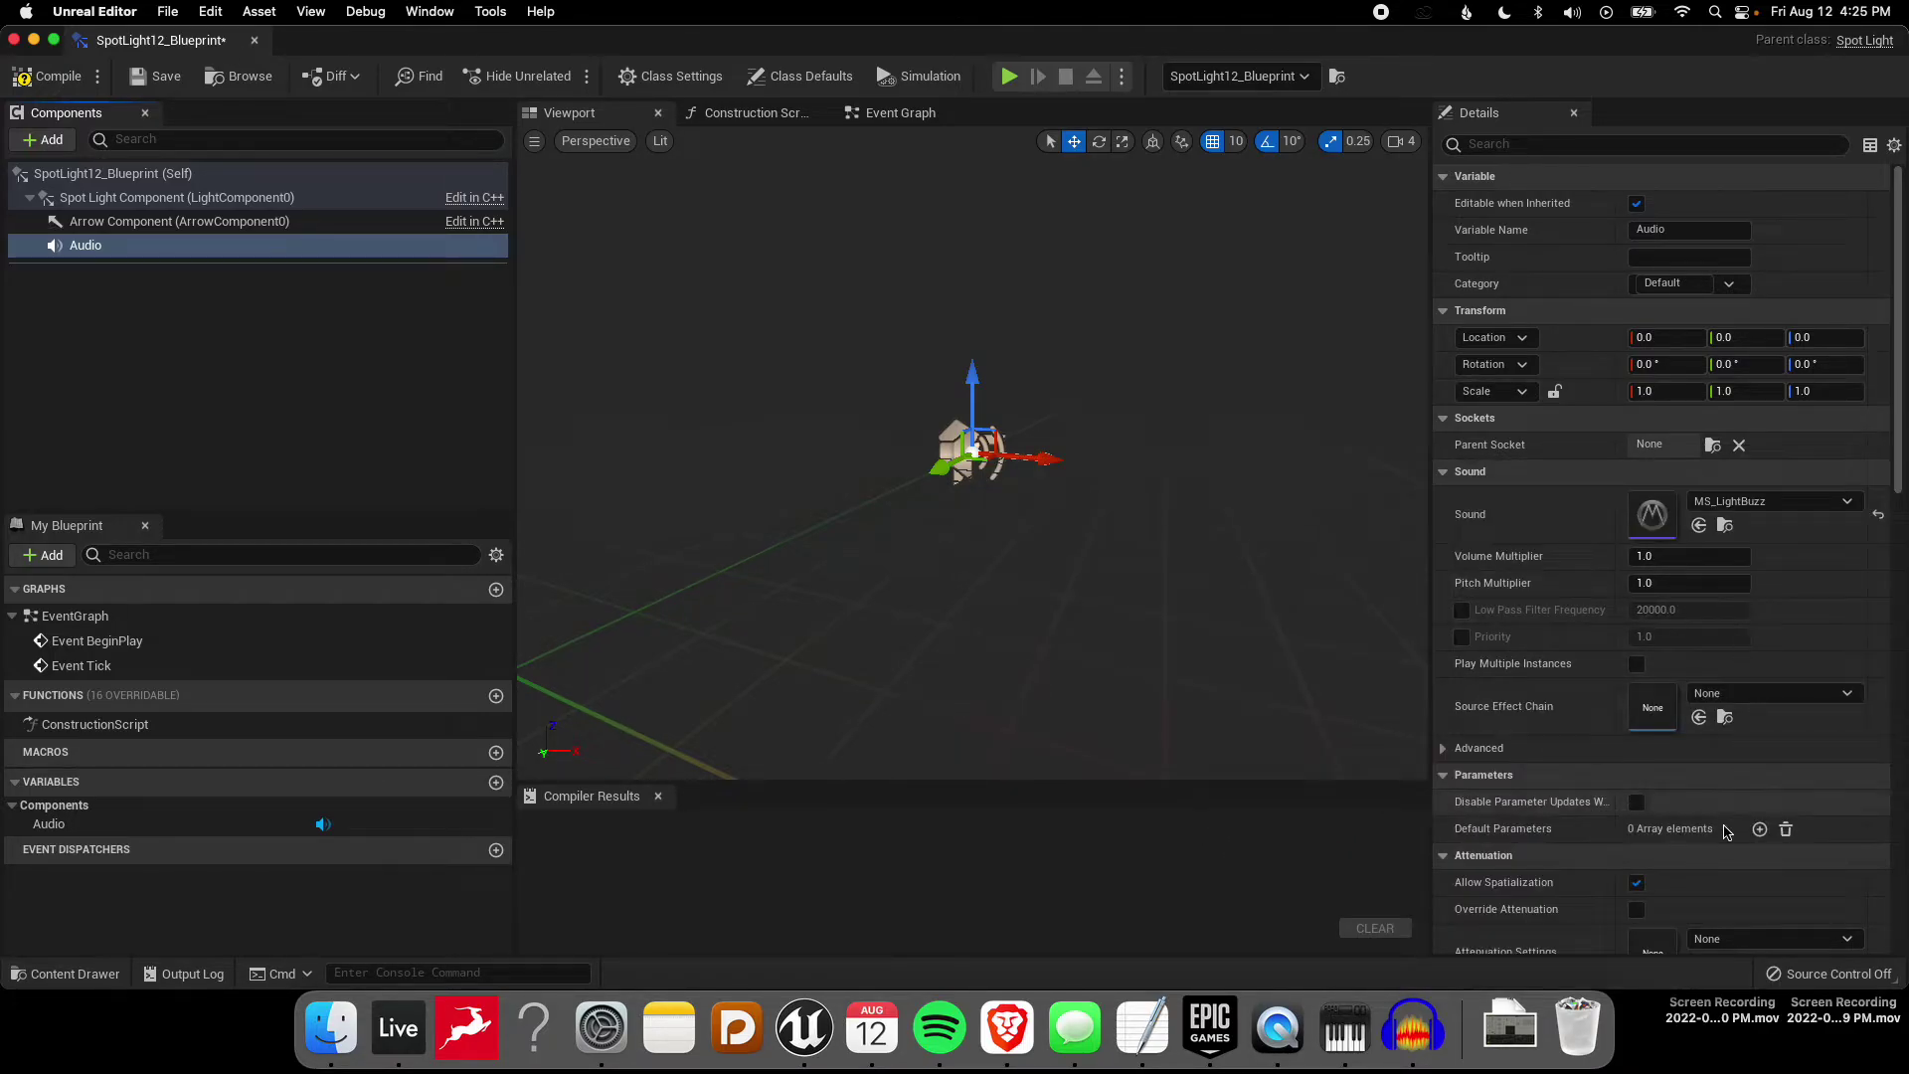
# Step: Override the Audio component's attenuation with falloff distance 1000 and inner radius 200, and compile and close the blueprint
pyautogui.scroll(-2, 1630, 865)
pyautogui.click(1636, 779)
pyautogui.scroll(-1, 1681, 855)
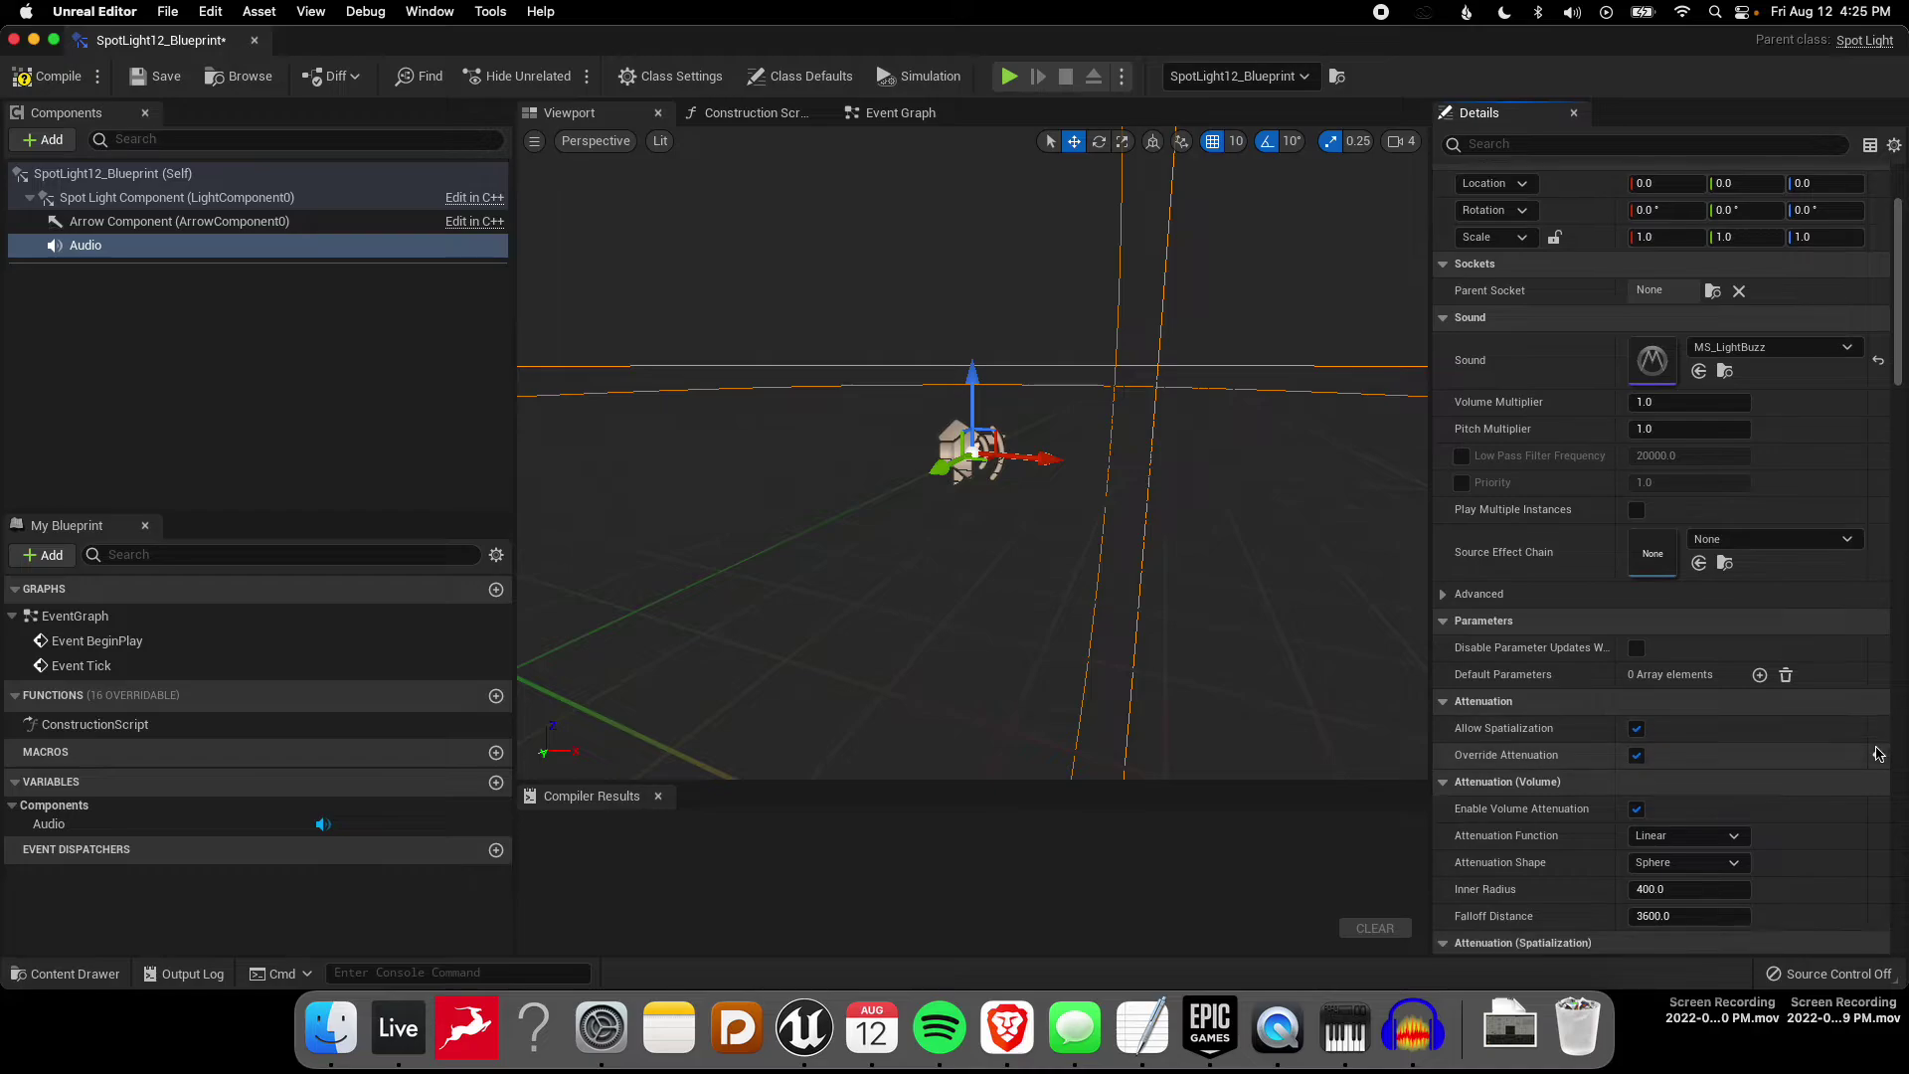
pyautogui.click(1703, 882)
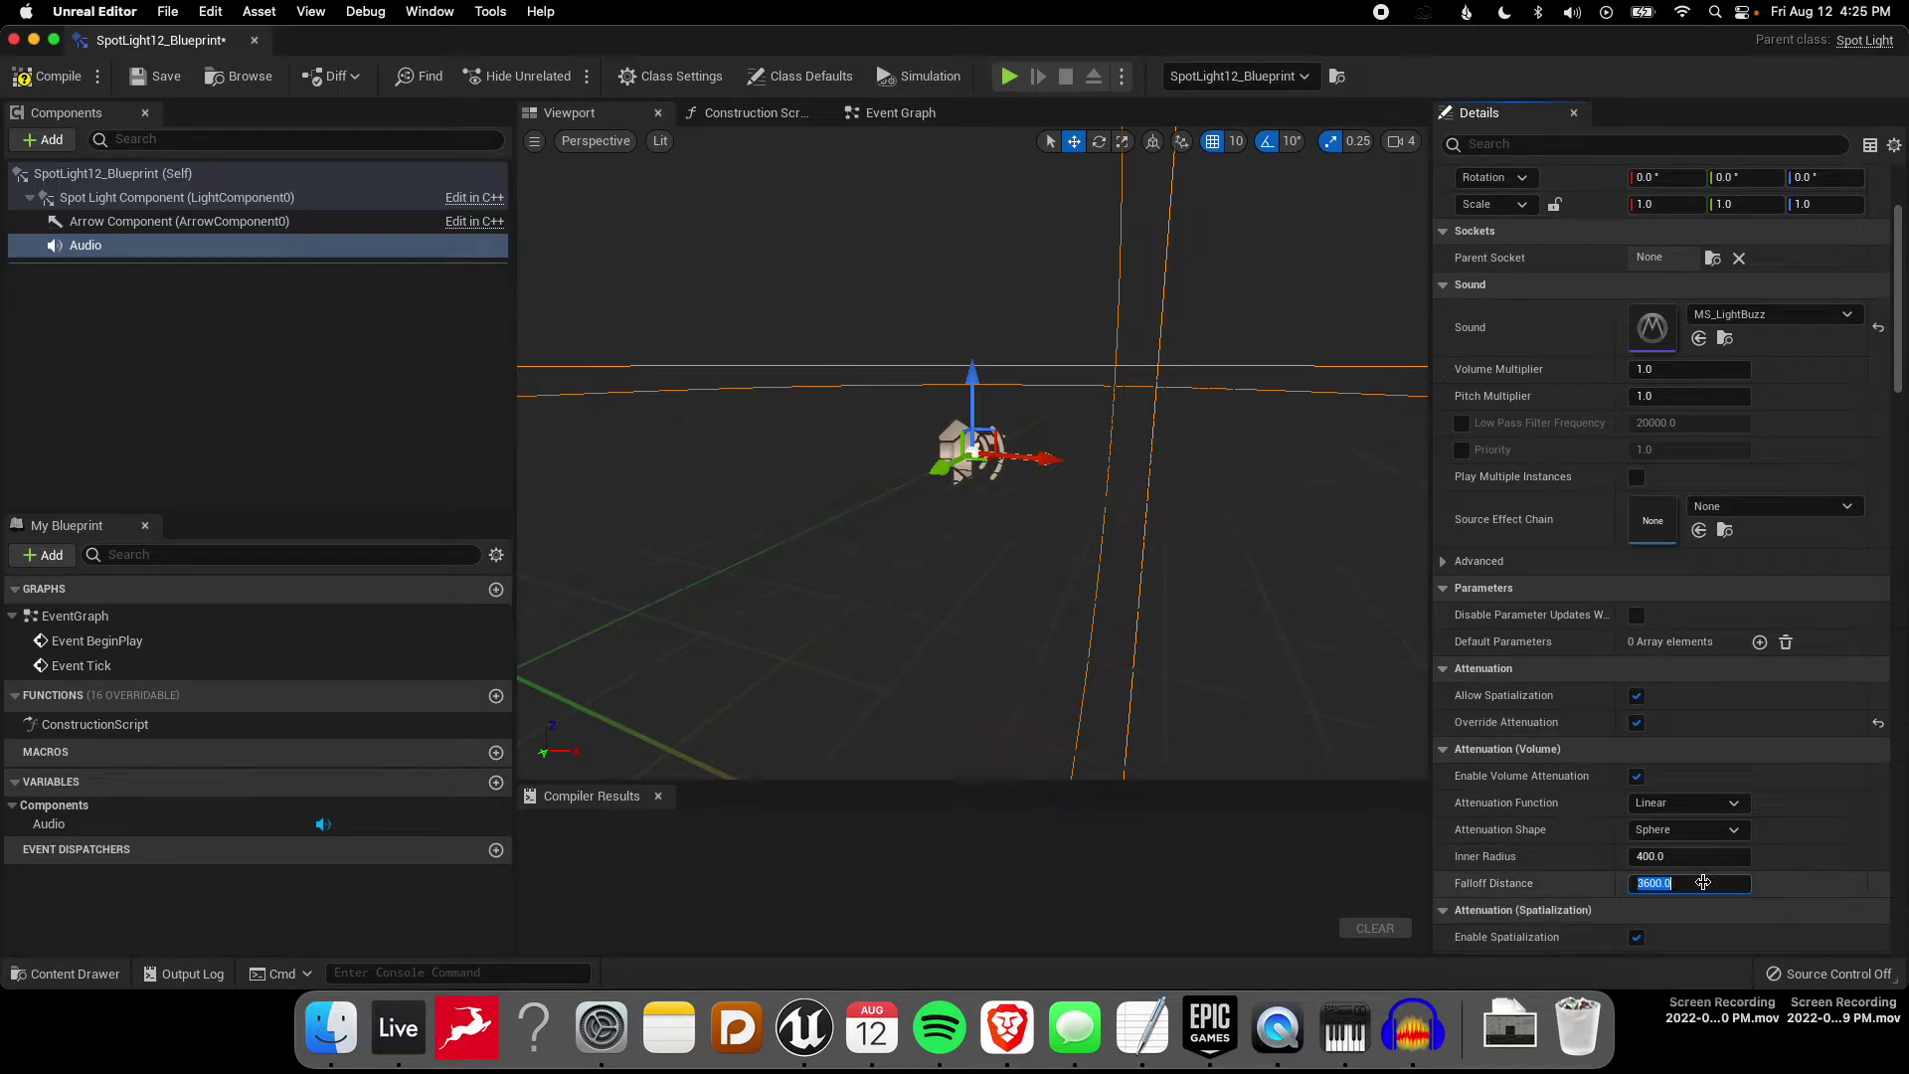
pyautogui.write('1000')
pyautogui.press('Return')
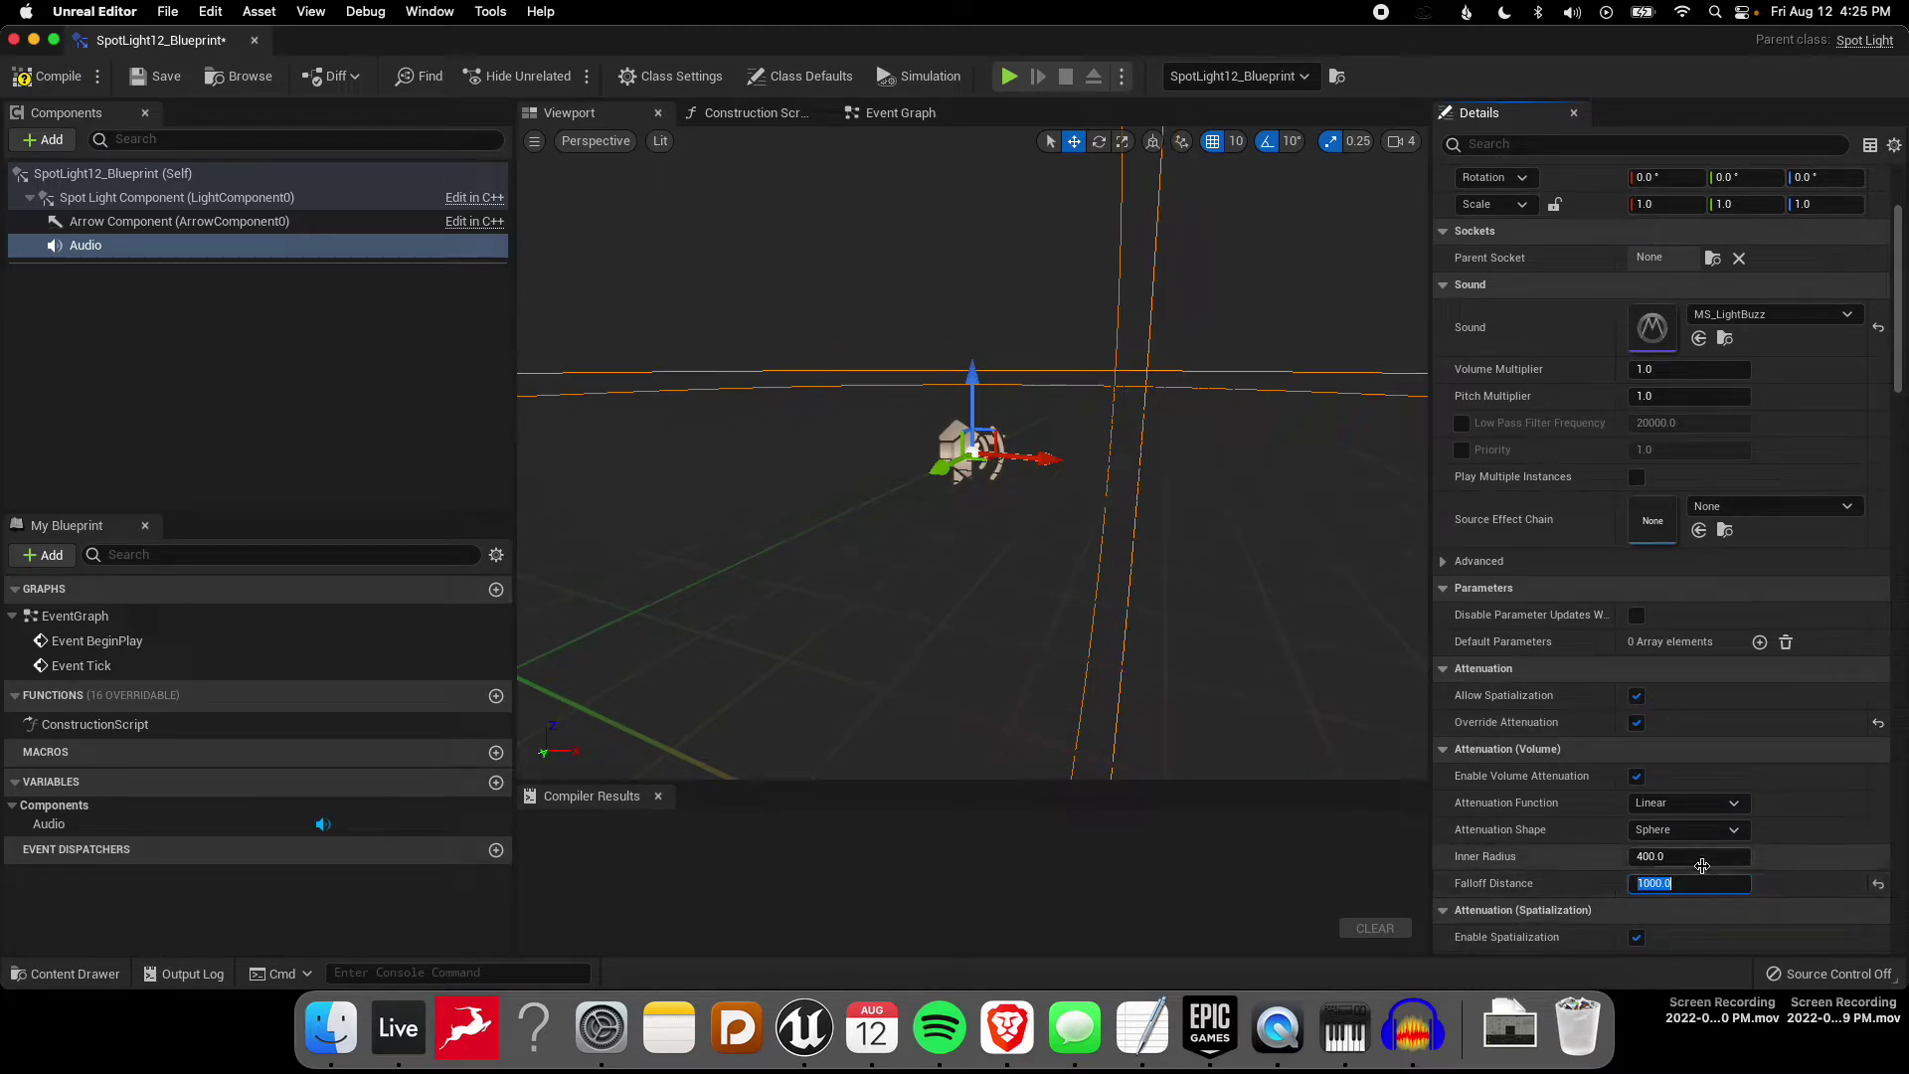
pyautogui.click(1703, 861)
pyautogui.write('200')
pyautogui.press('Return')
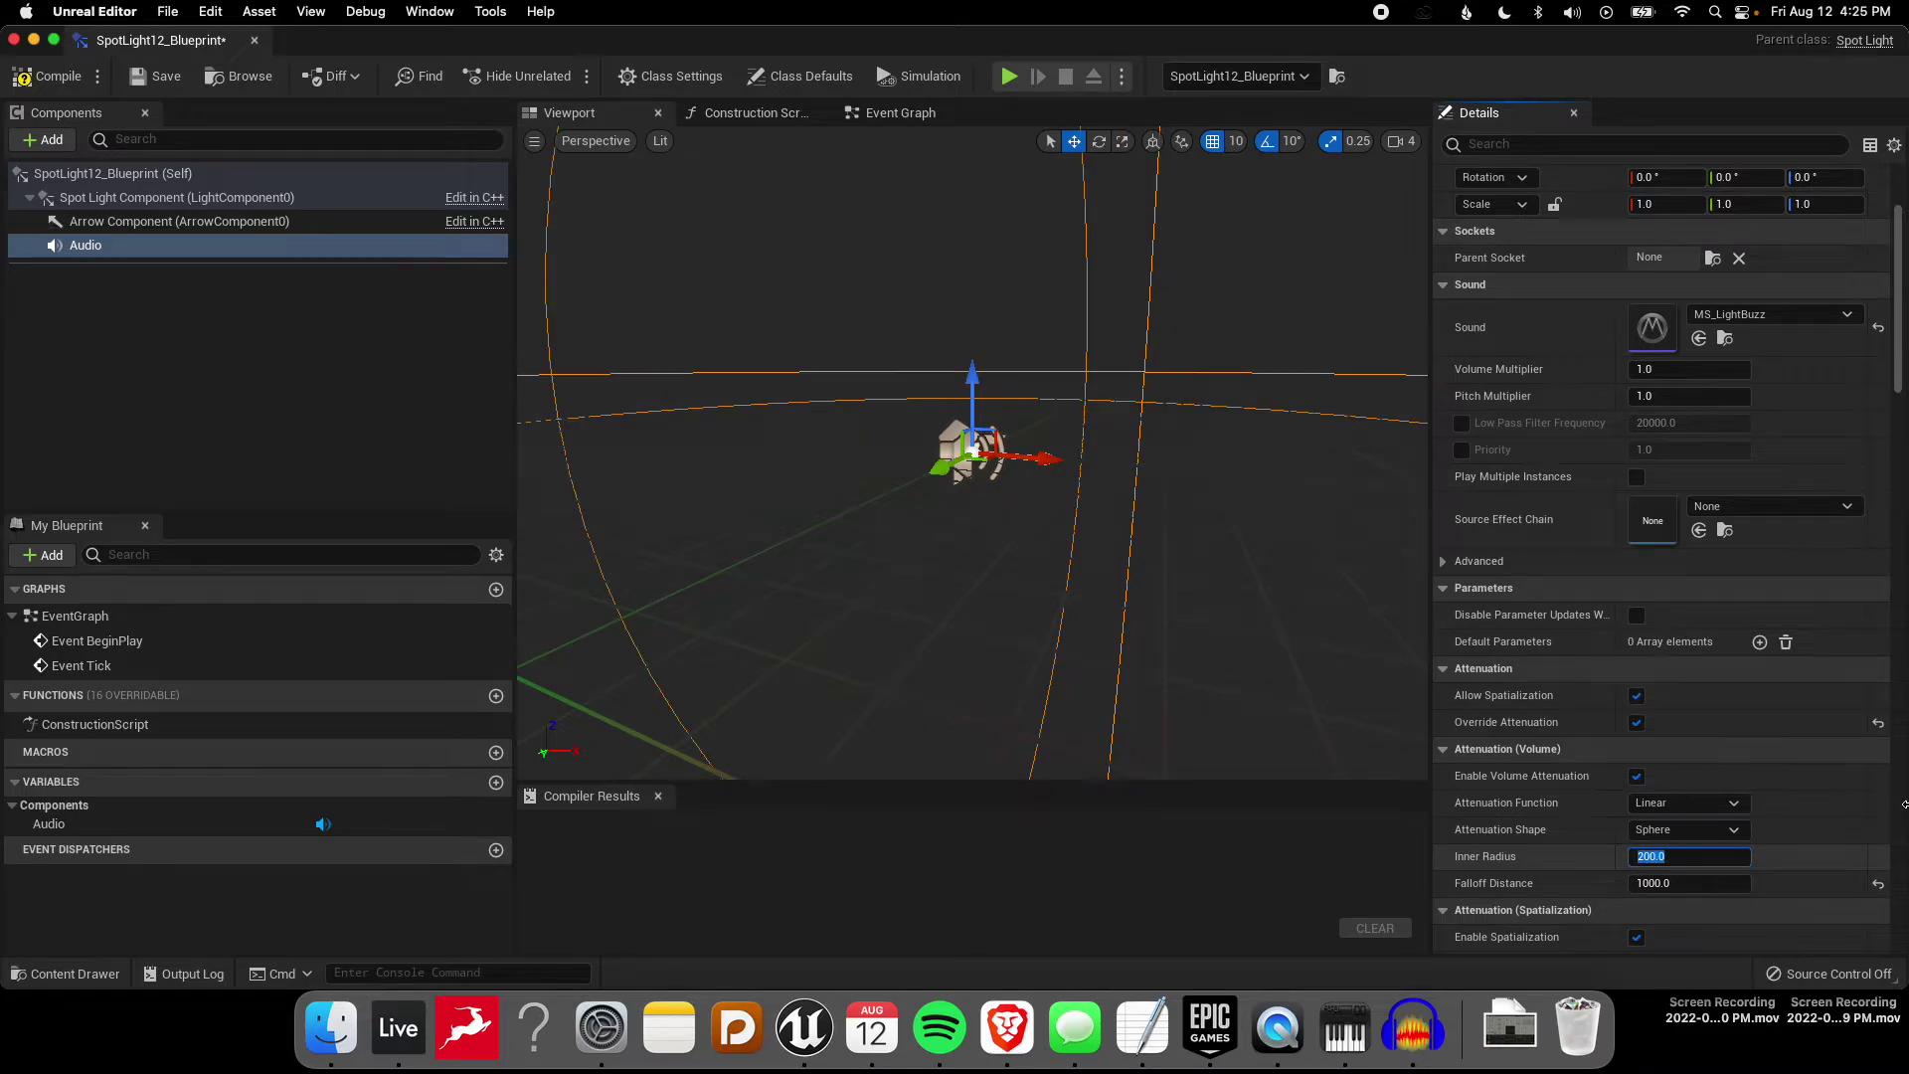
pyautogui.click(47, 75)
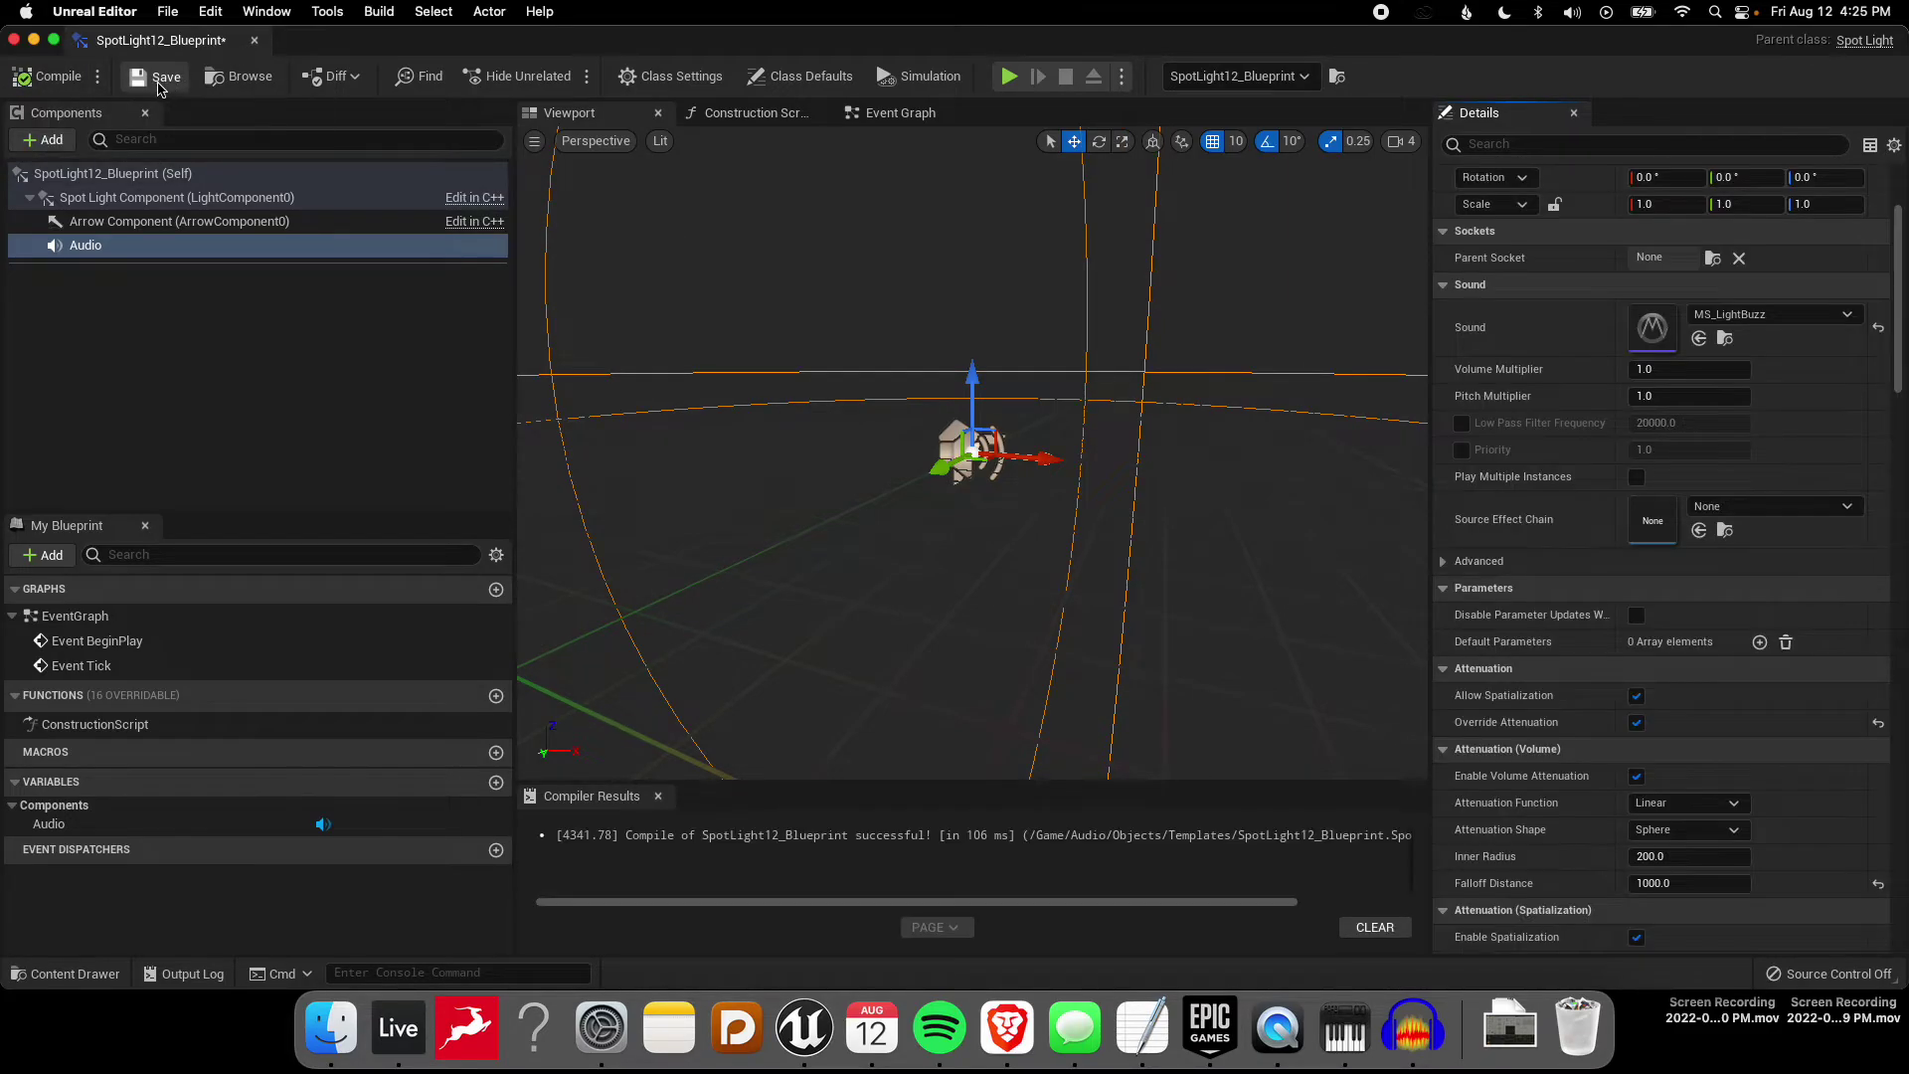
pyautogui.click(253, 40)
# Step: Play the level, walk the character around the spotlight and ticket machine to listen to their sounds, and stop playback
pyautogui.moveTo(748, 359)
pyautogui.mouseDown(button='right')
pyautogui.moveTo(748, 390)
pyautogui.moveTo(748, 360)
pyautogui.mouseUp(button='right')
pyautogui.press('d')
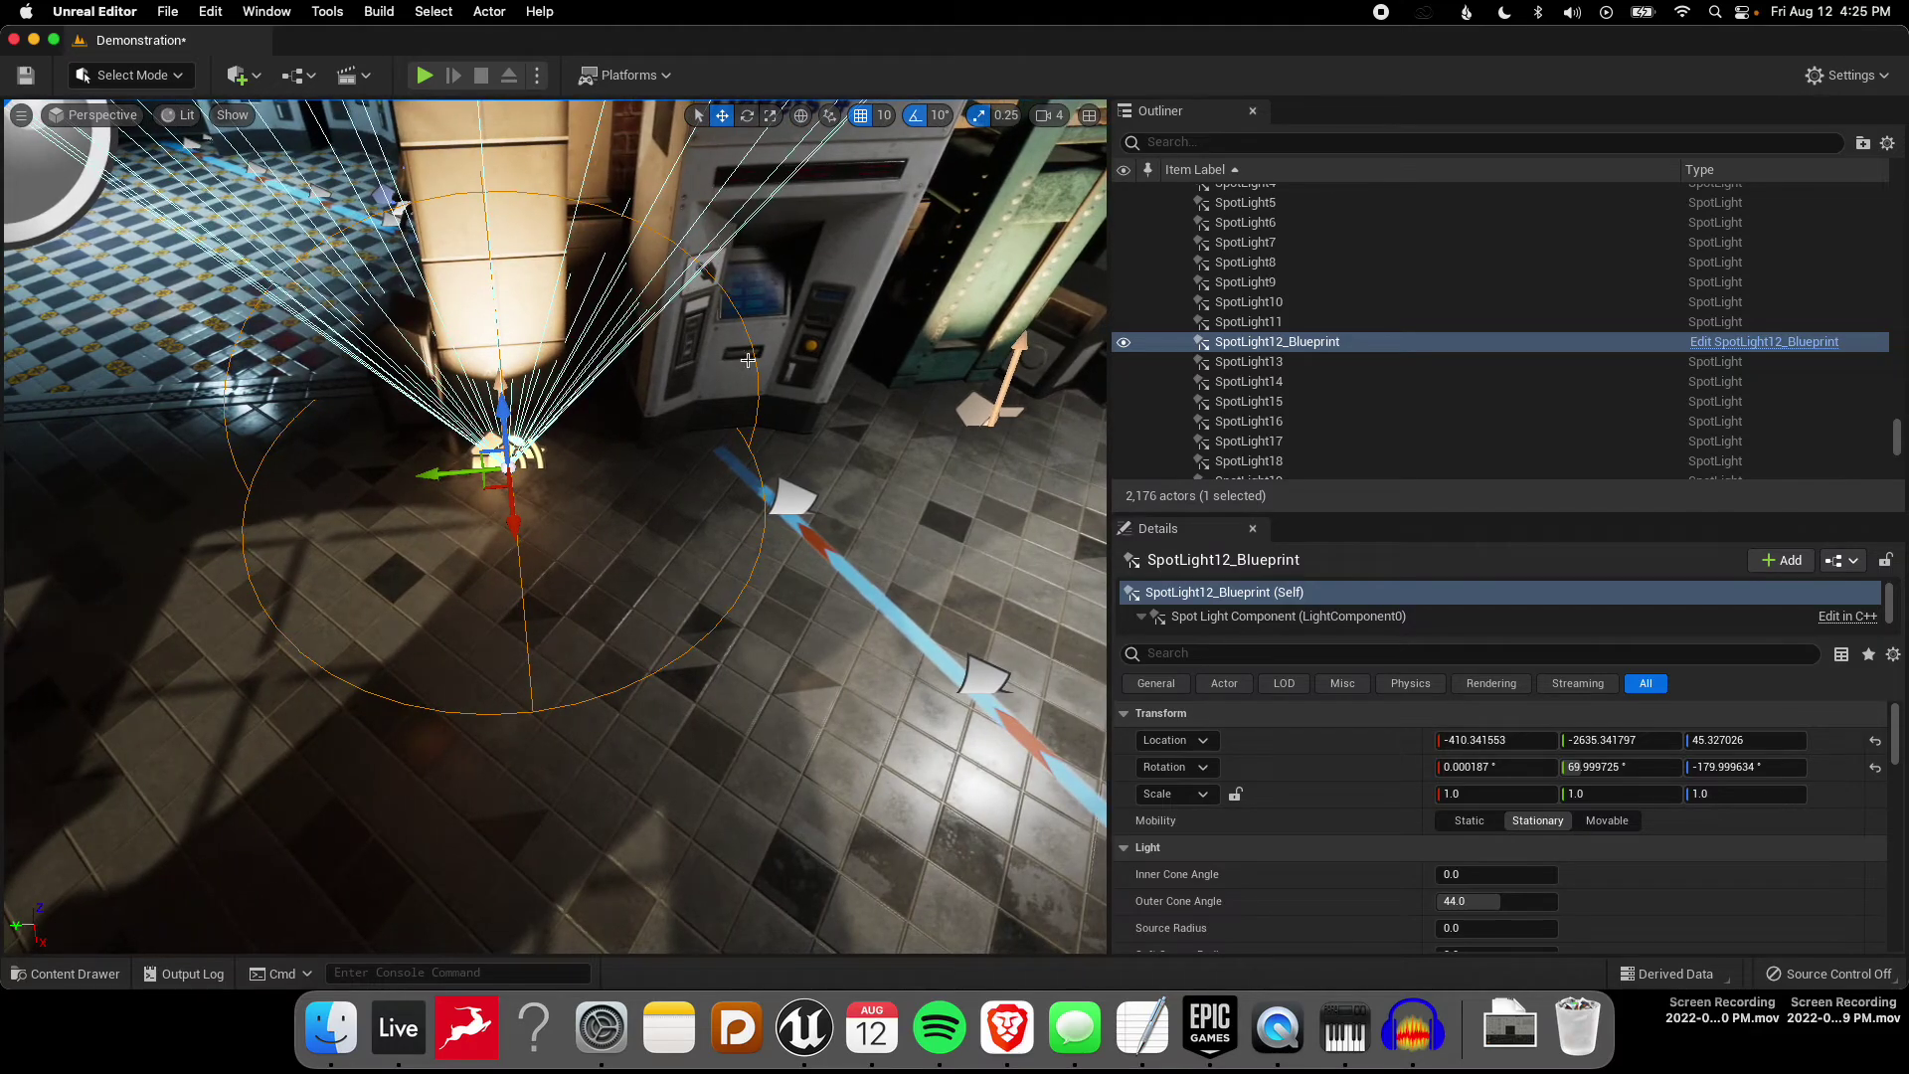
pyautogui.click(424, 75)
pyautogui.click(618, 546)
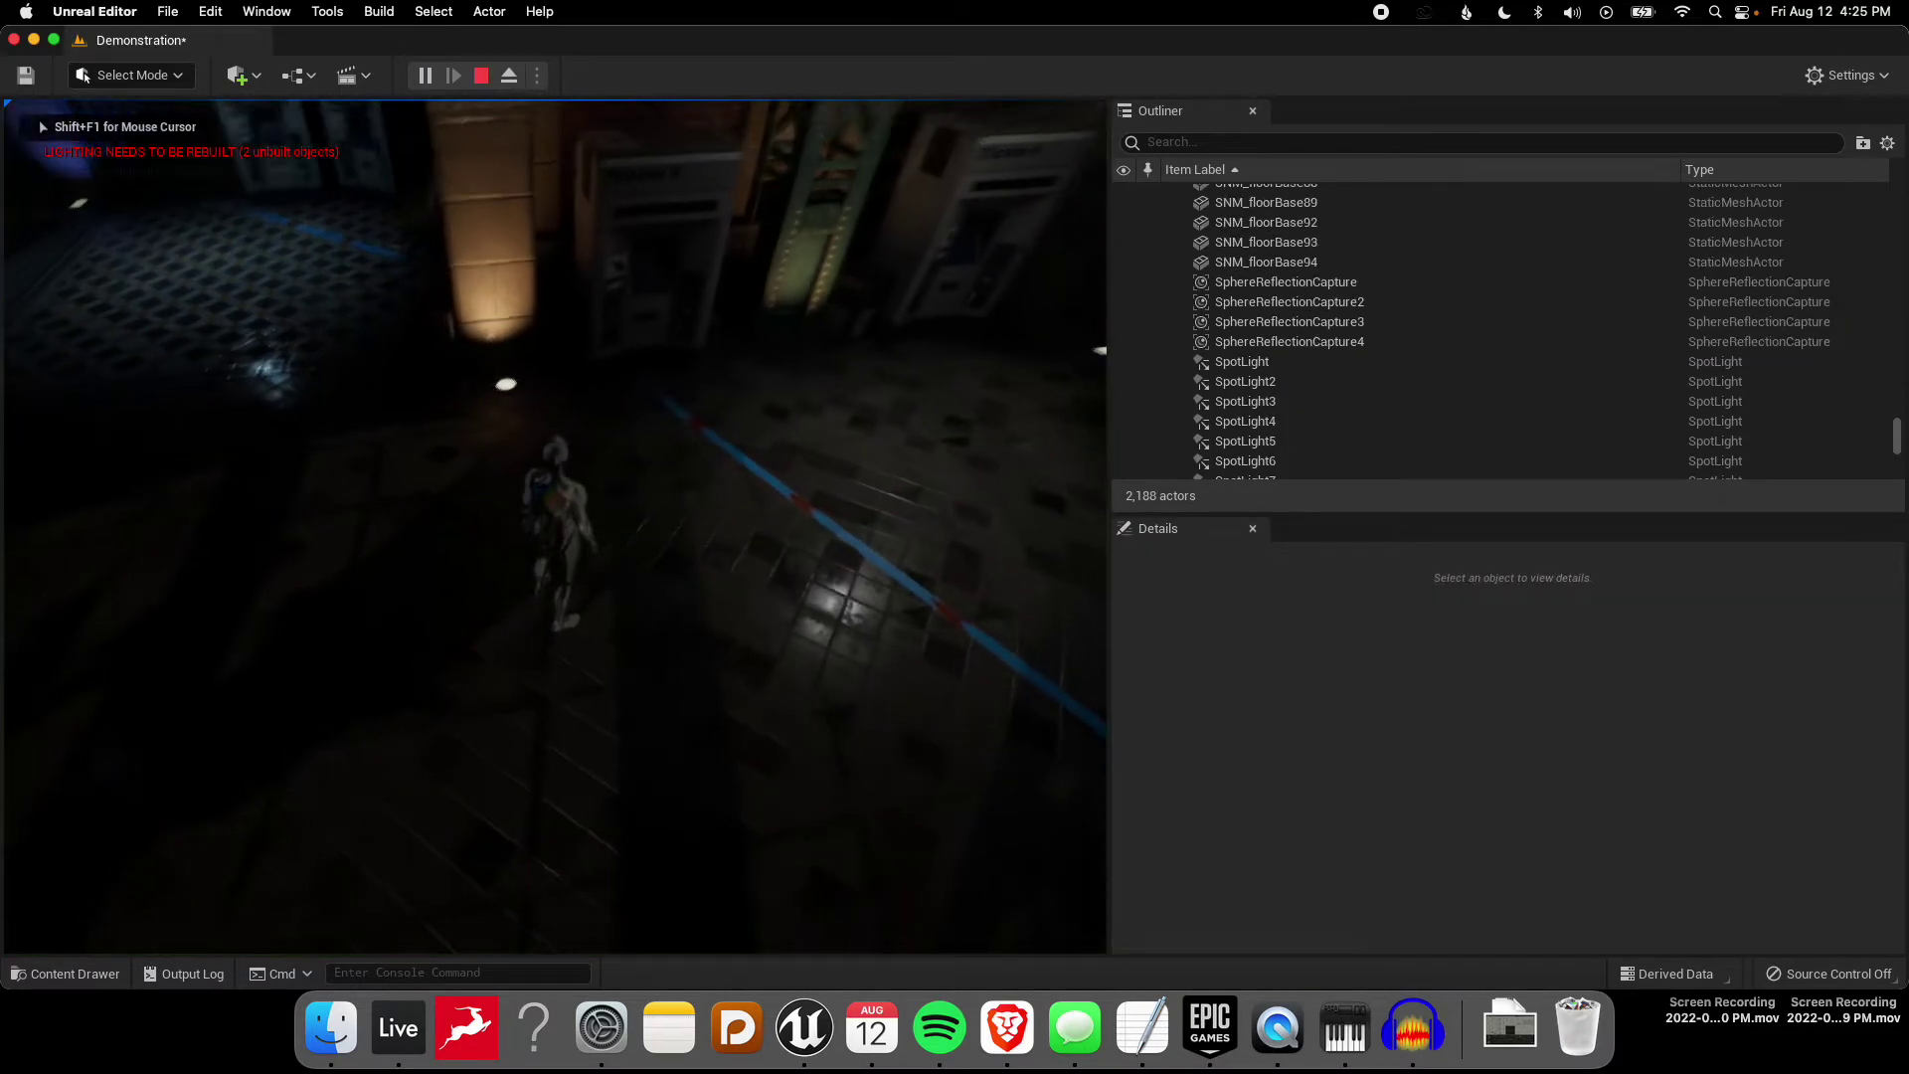
pyautogui.press('d')
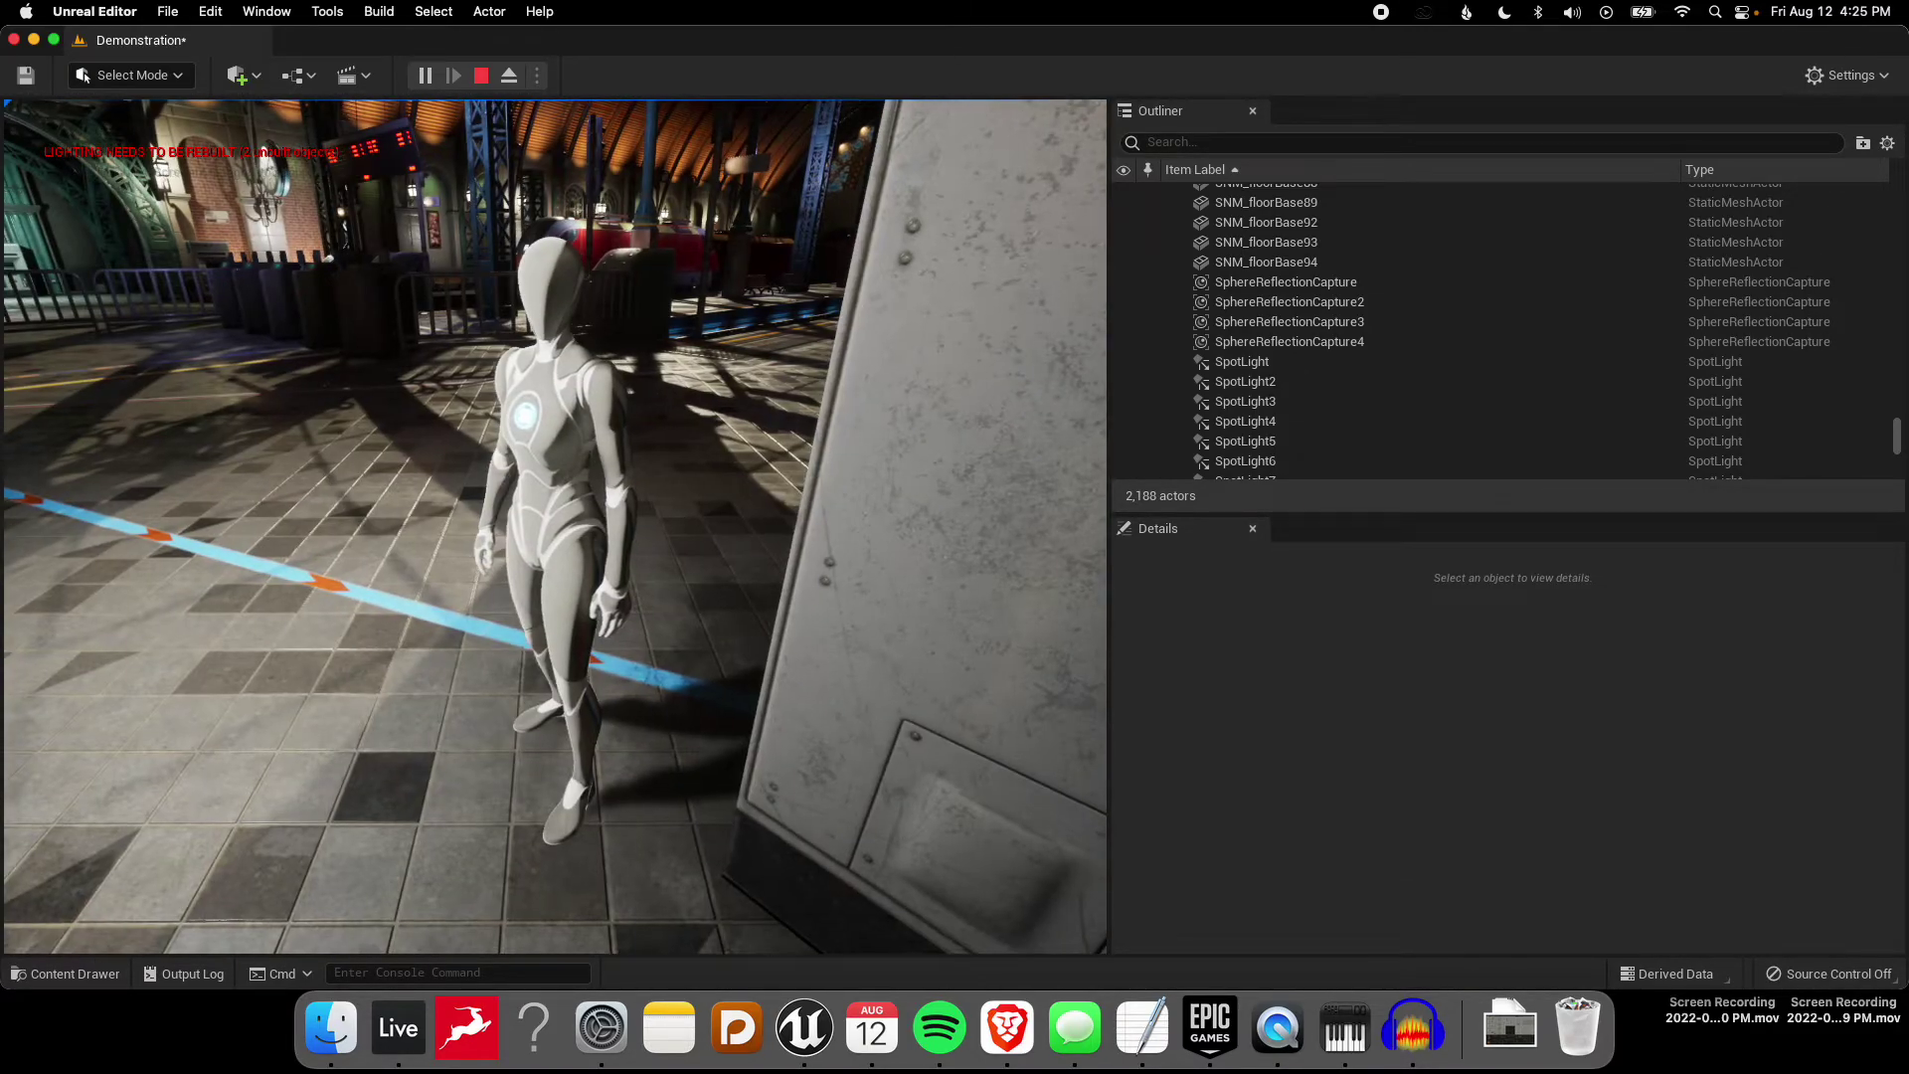
pyautogui.press('w')
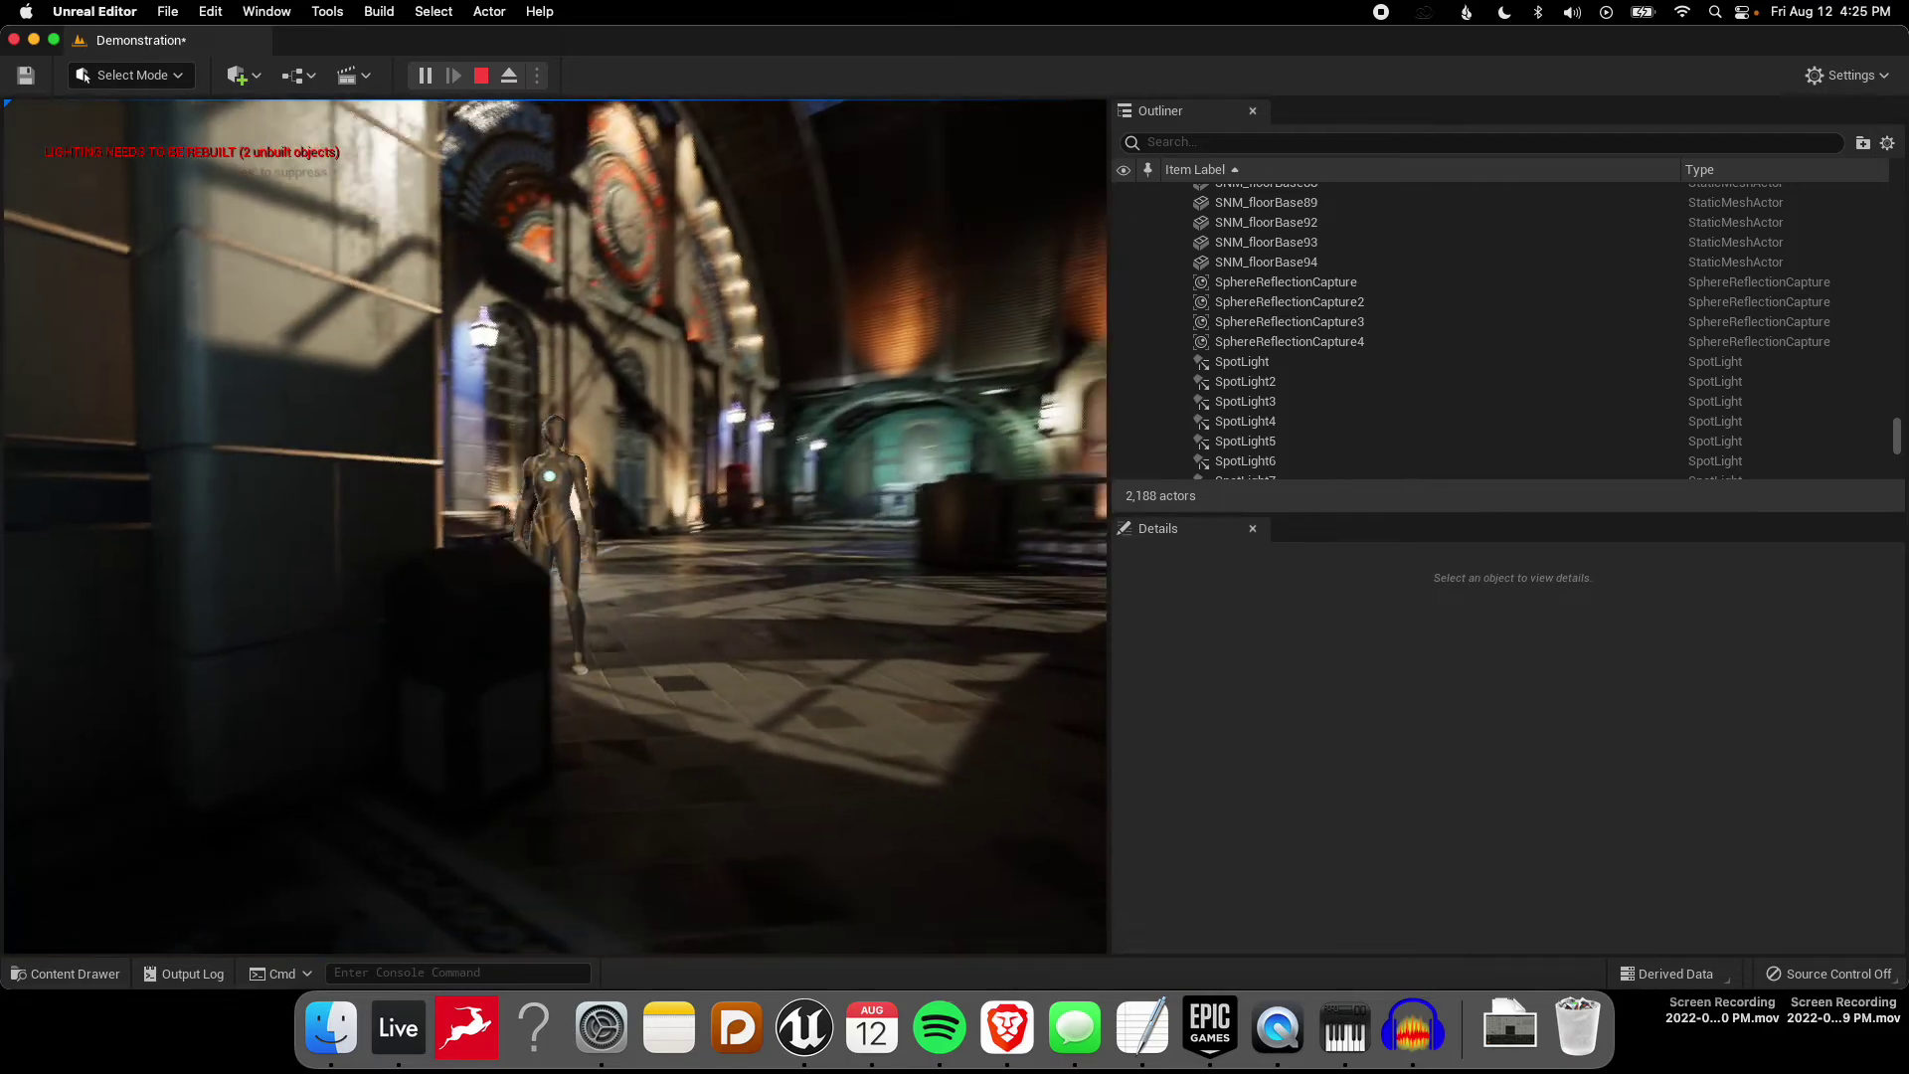
pyautogui.press('w')
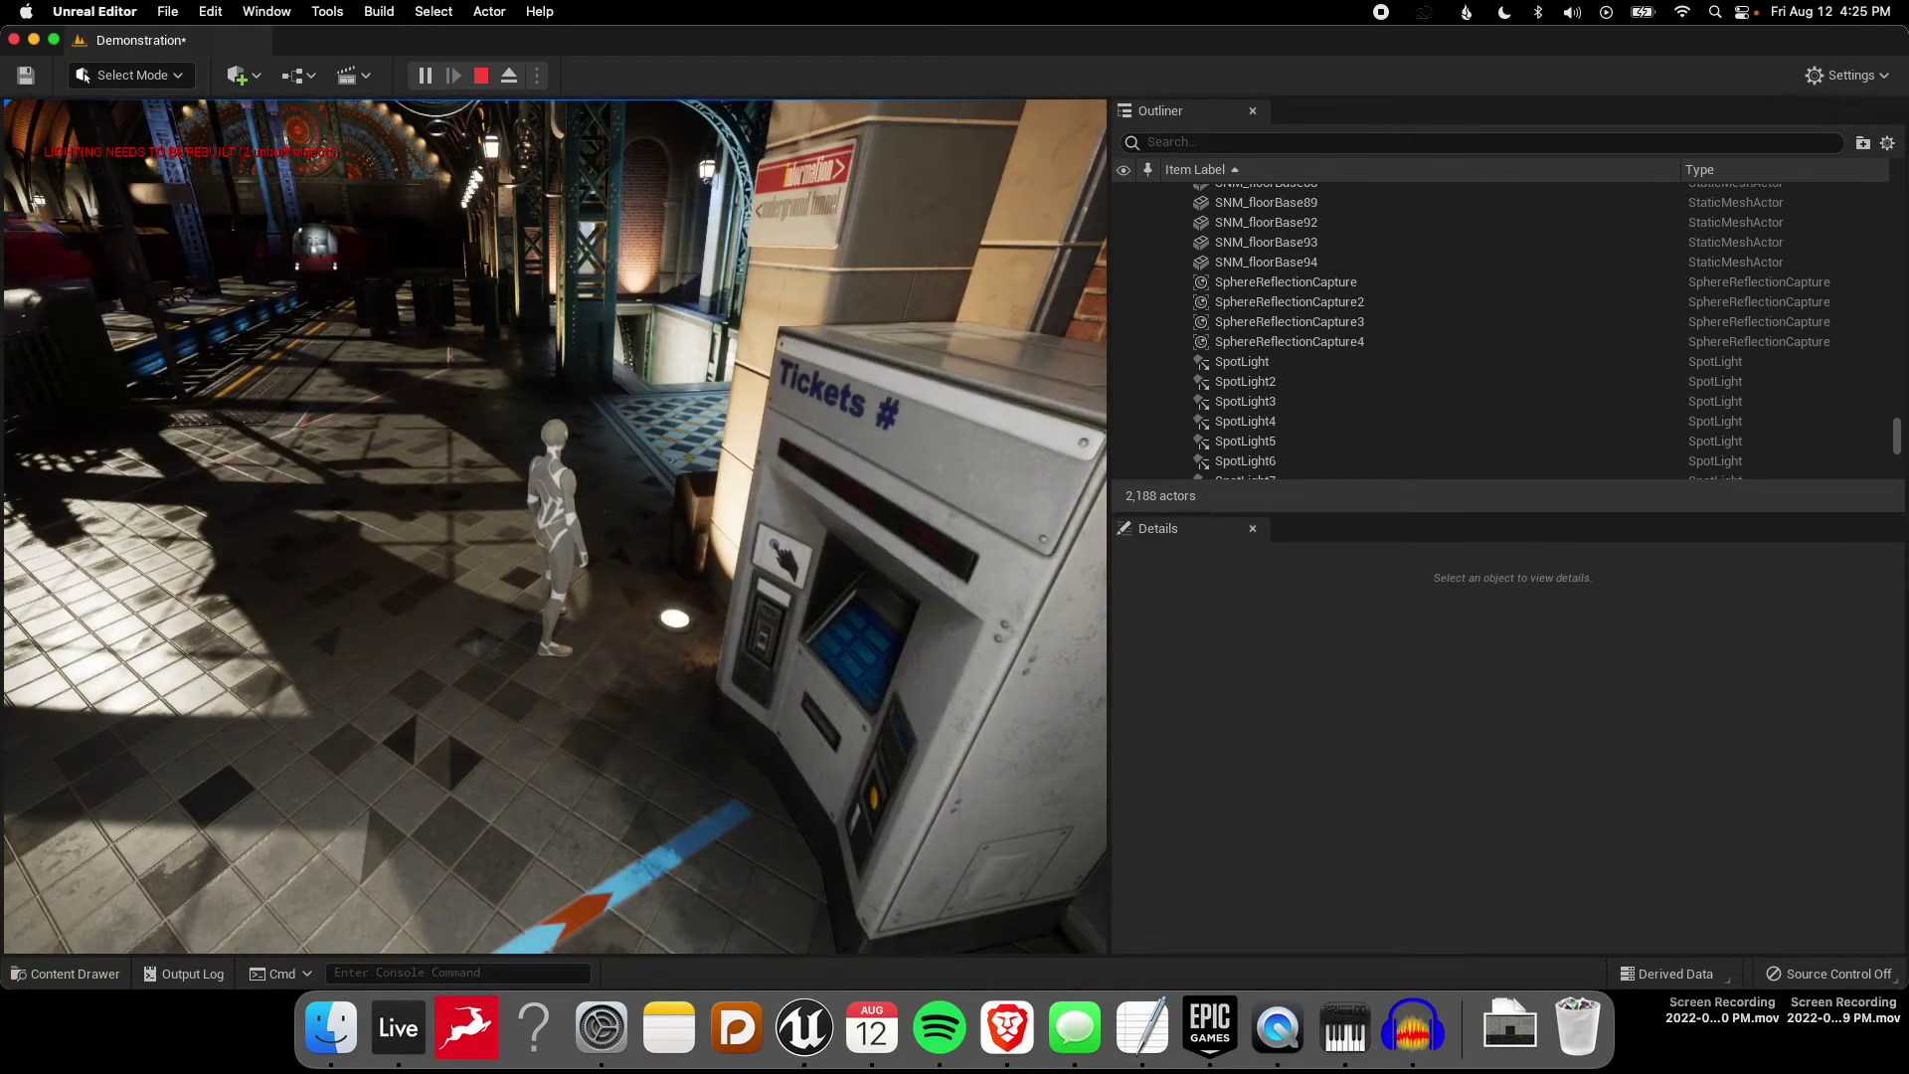
pyautogui.press('Escape')
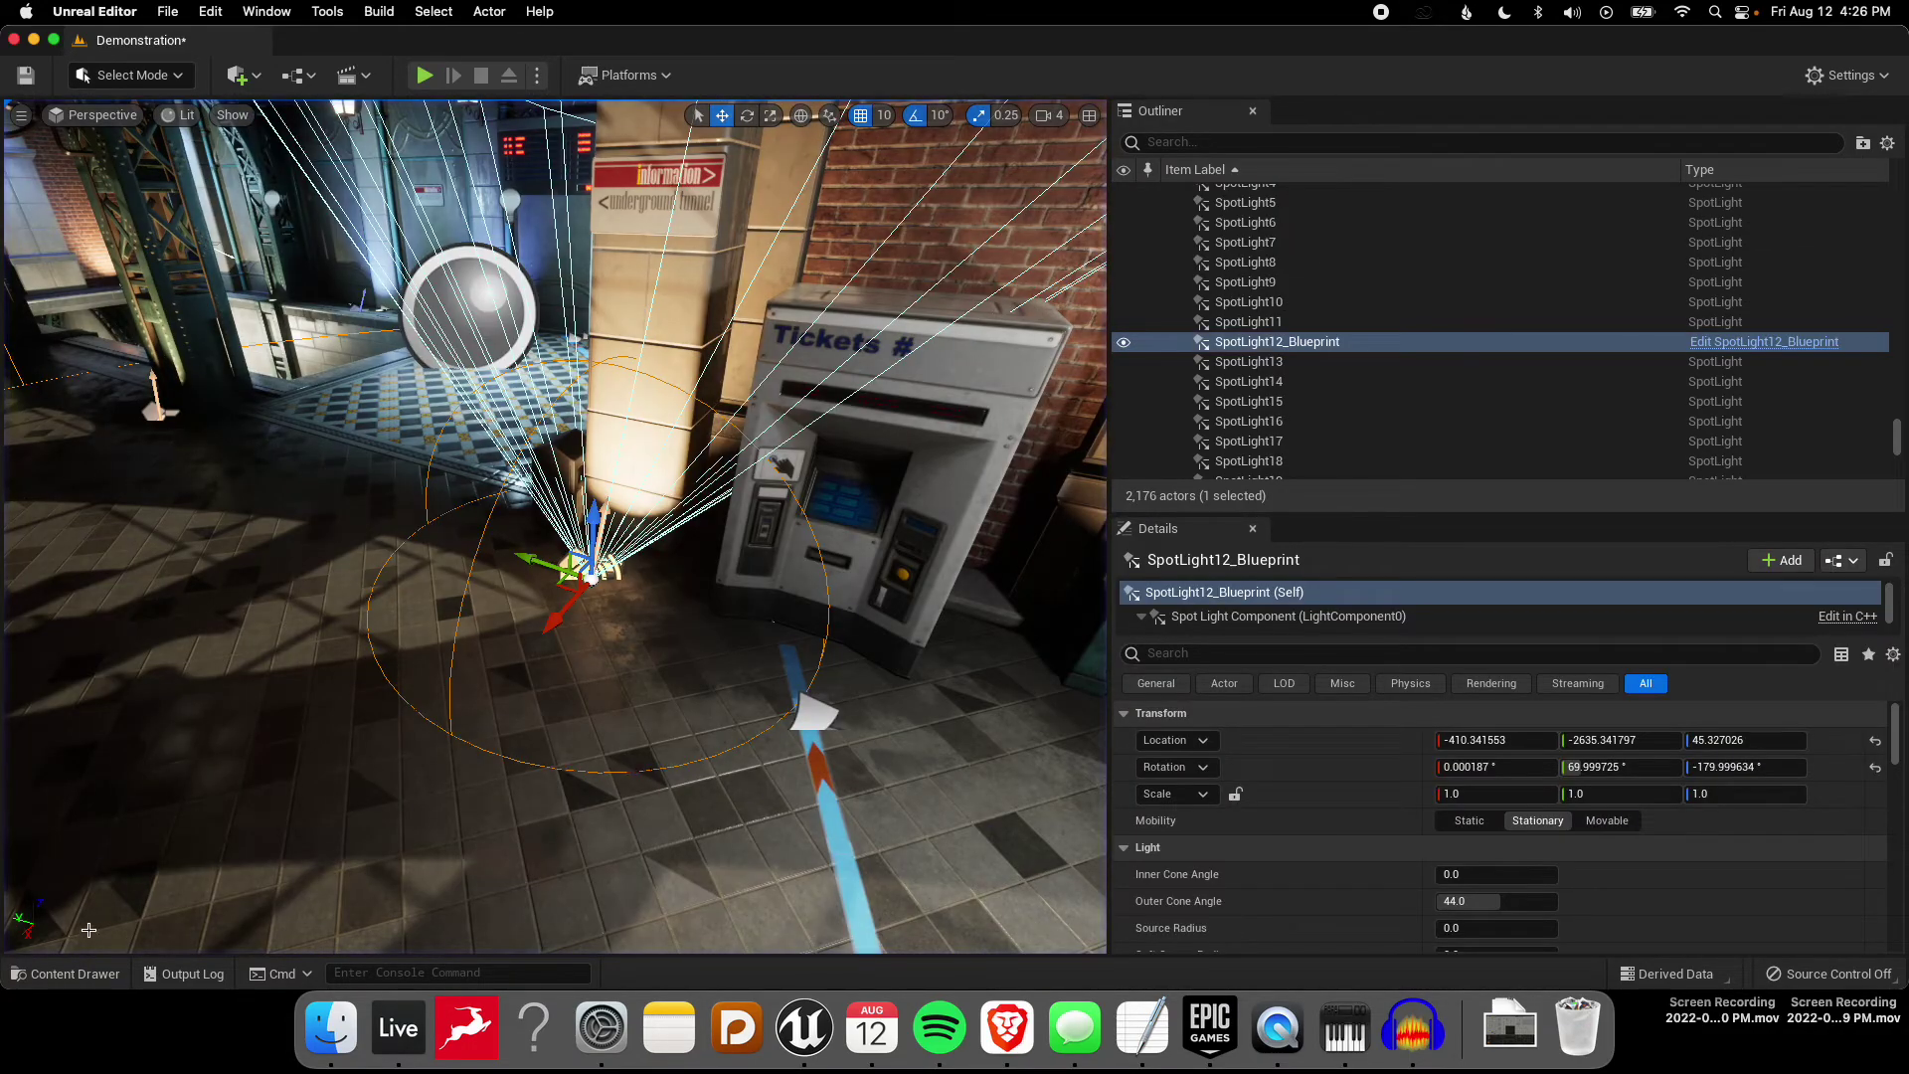
# Step: Open MS_ObjectAmbience_Template from the Templates folder for editing
pyautogui.click(66, 974)
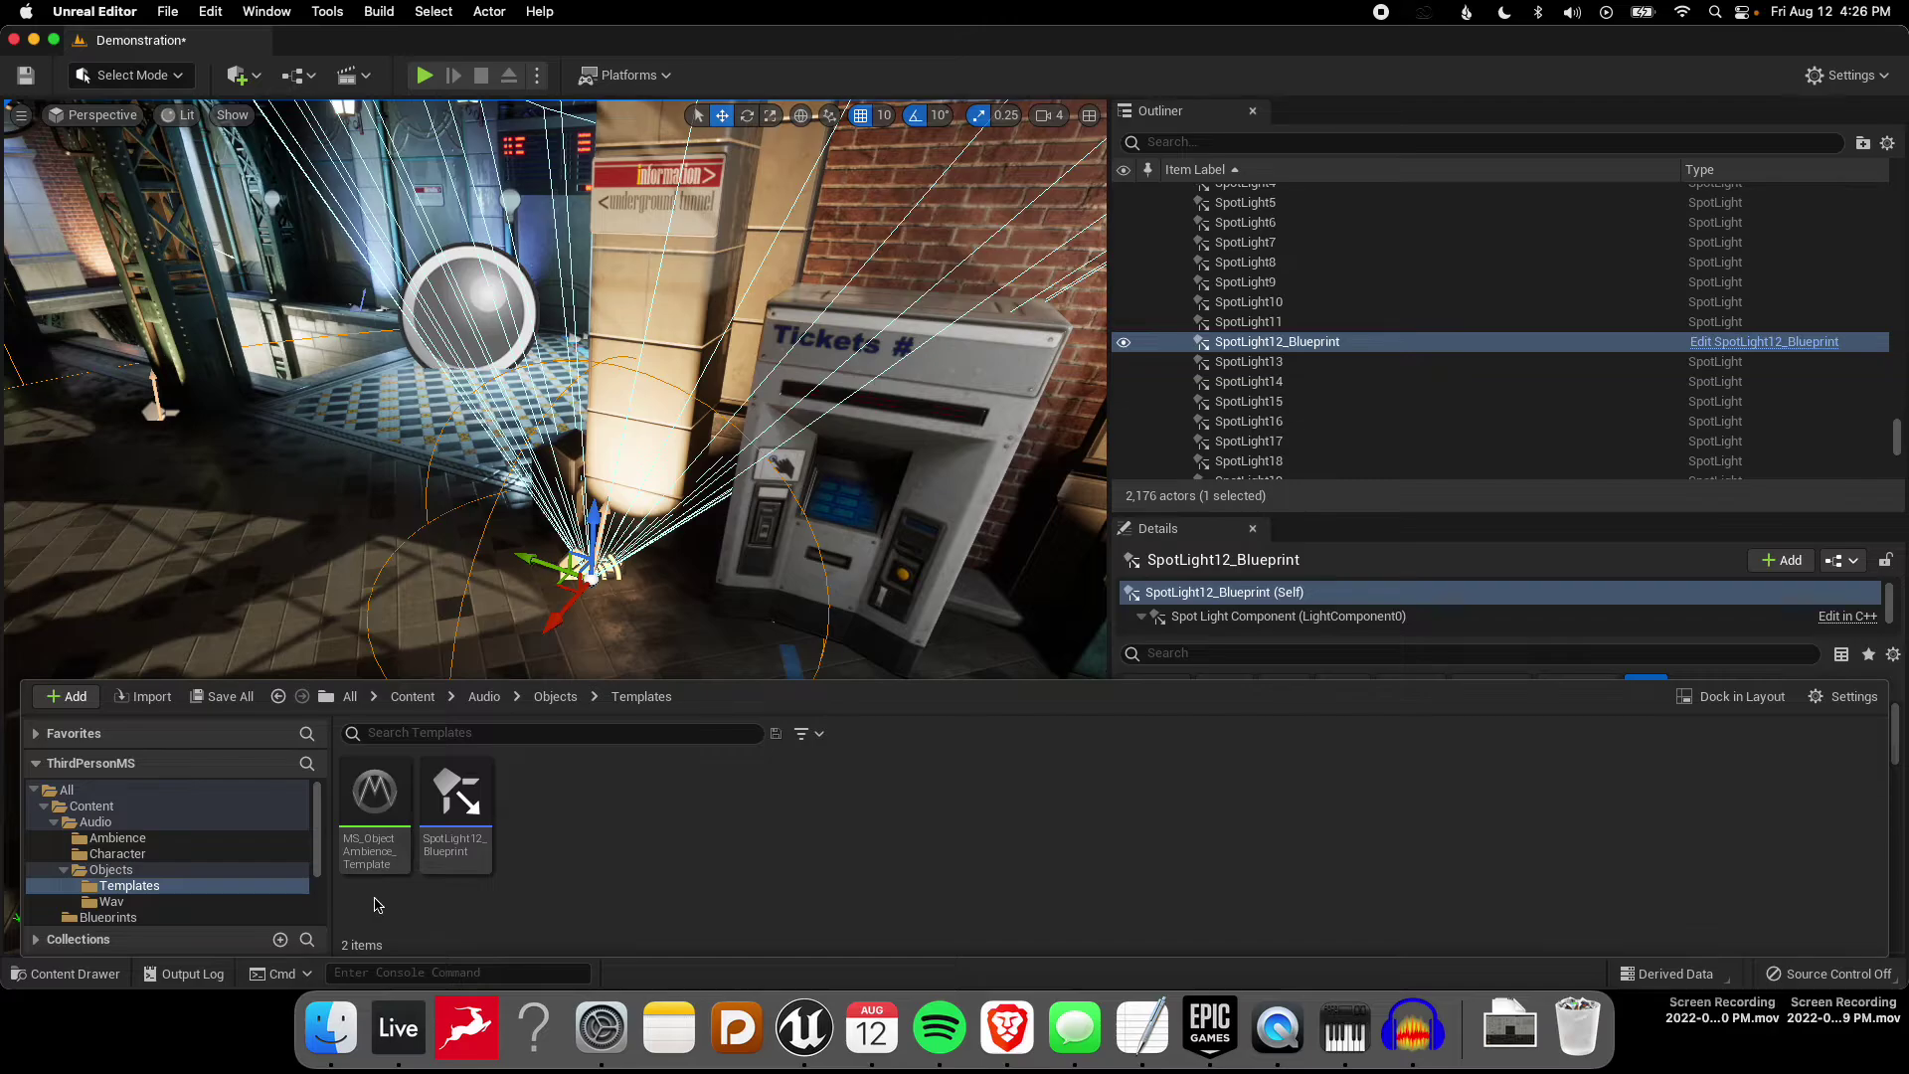
pyautogui.click(111, 870)
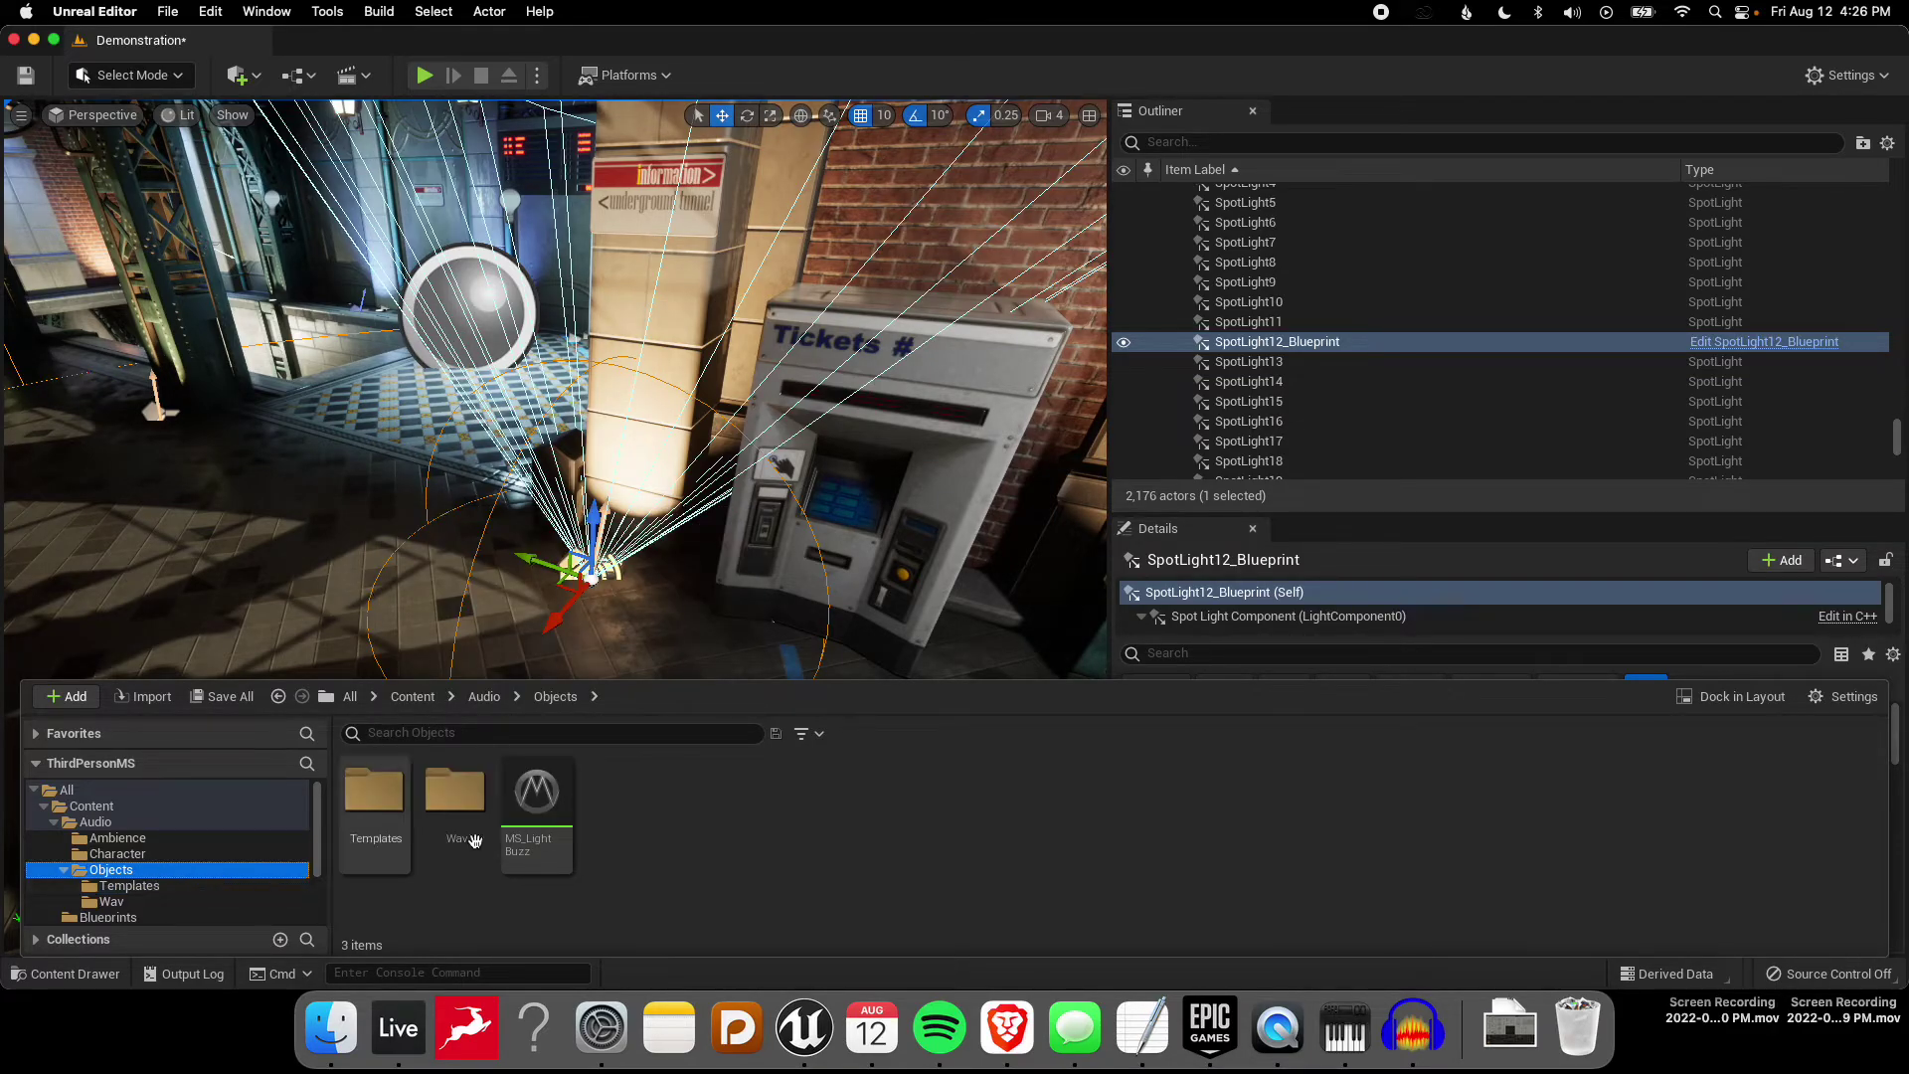
pyautogui.click(128, 885)
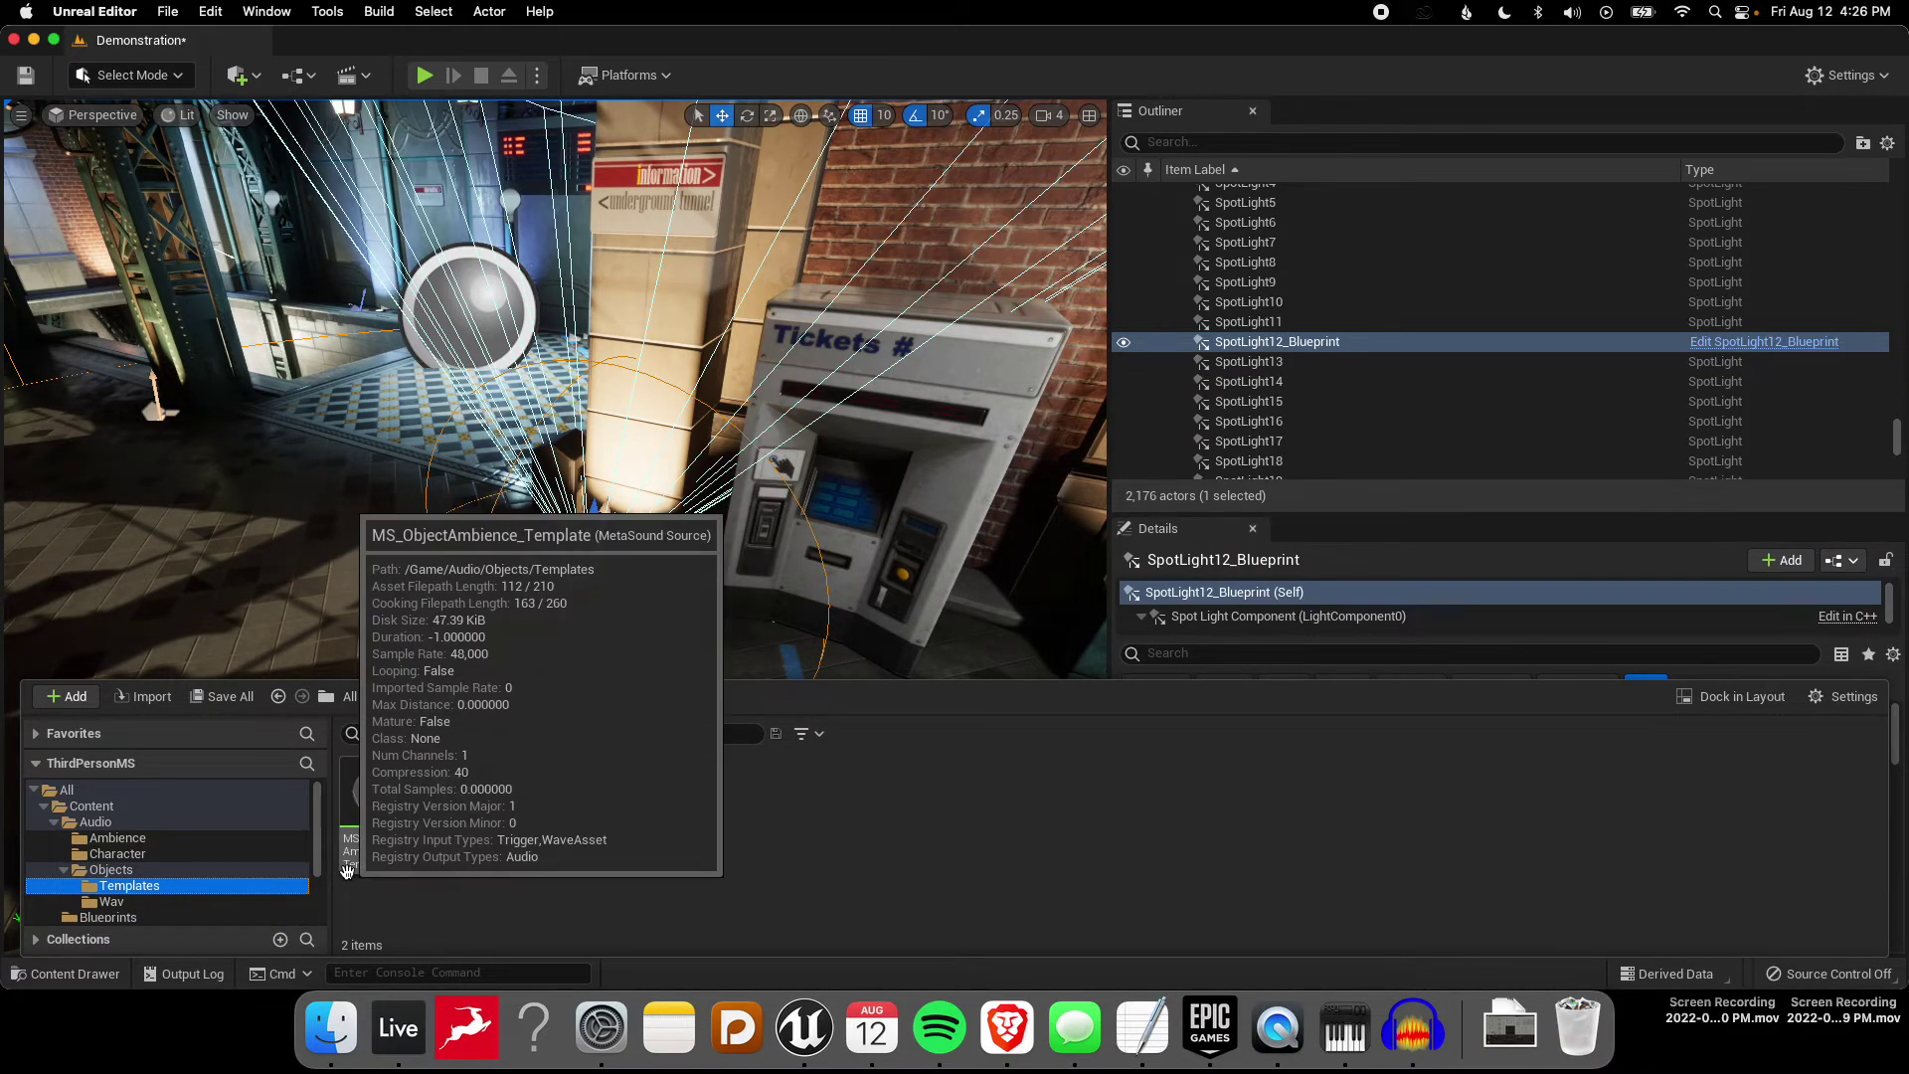
pyautogui.doubleClick(388, 865)
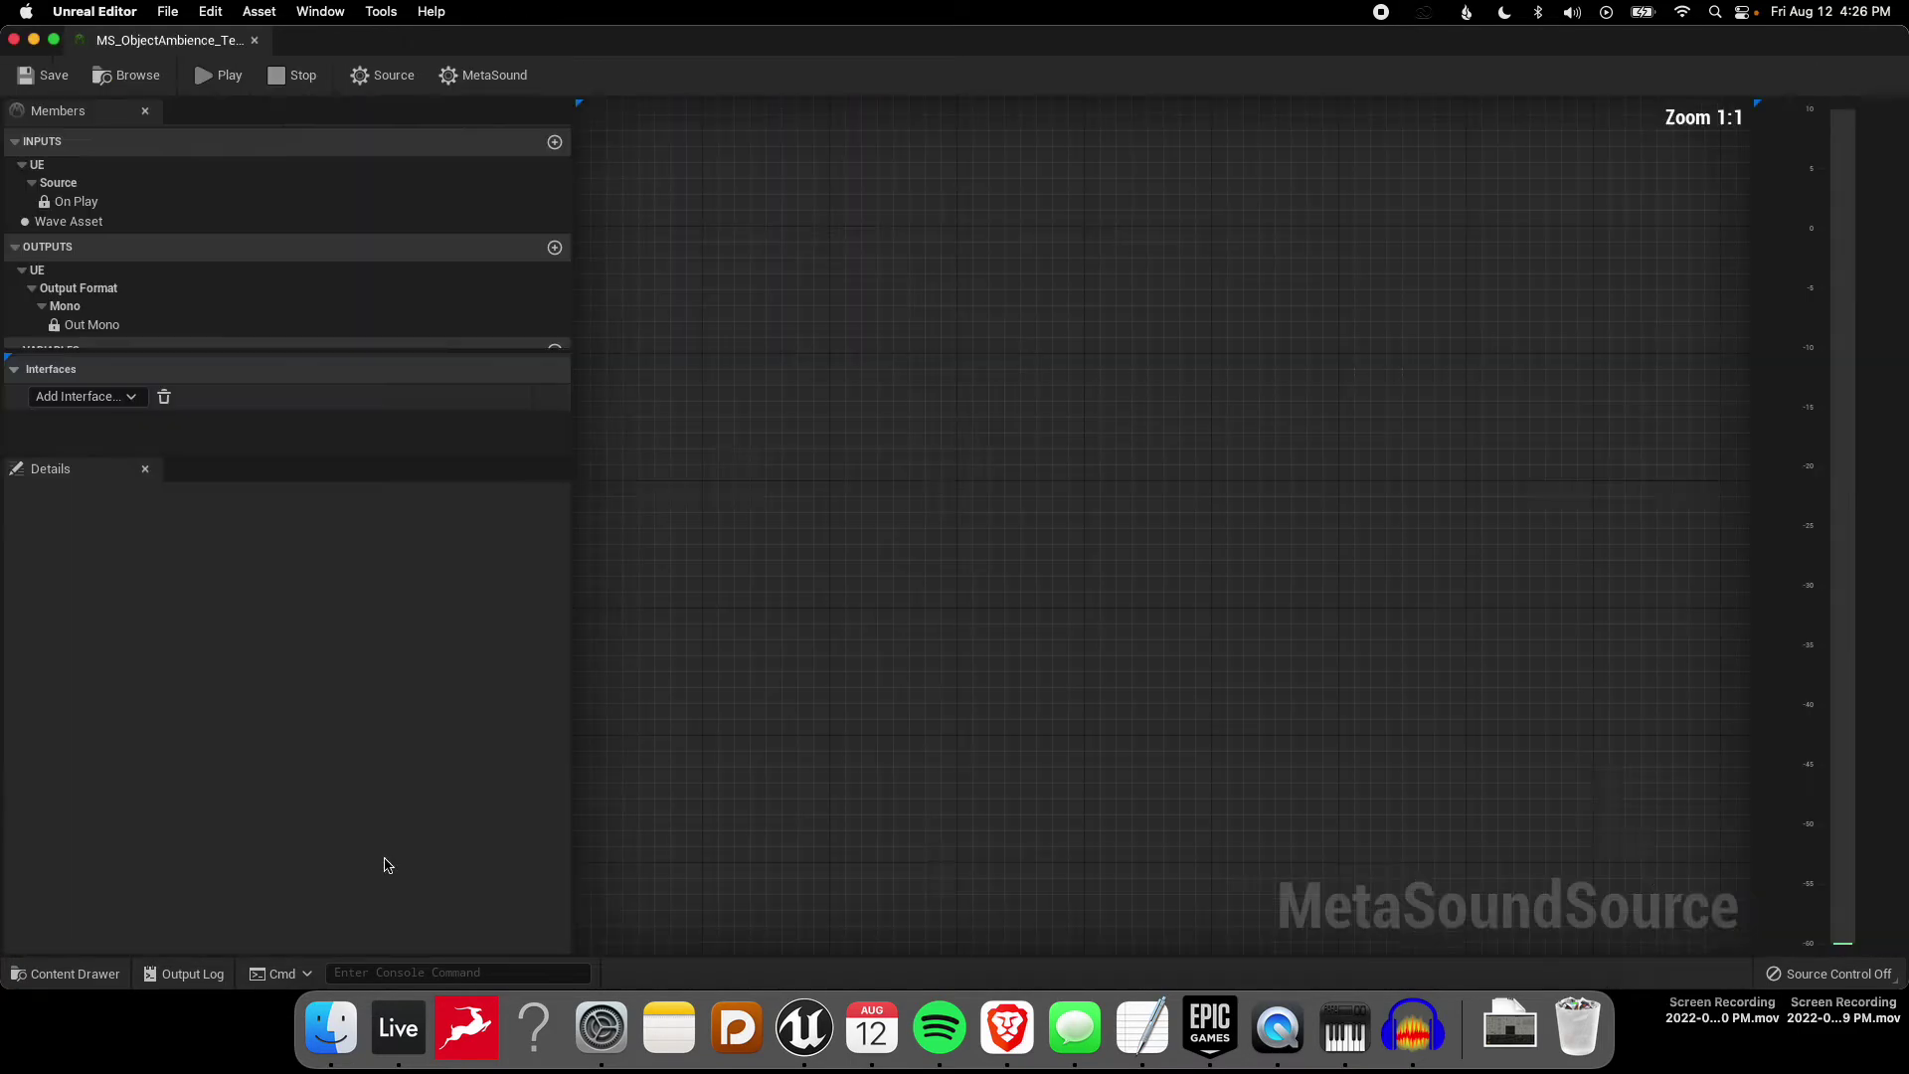